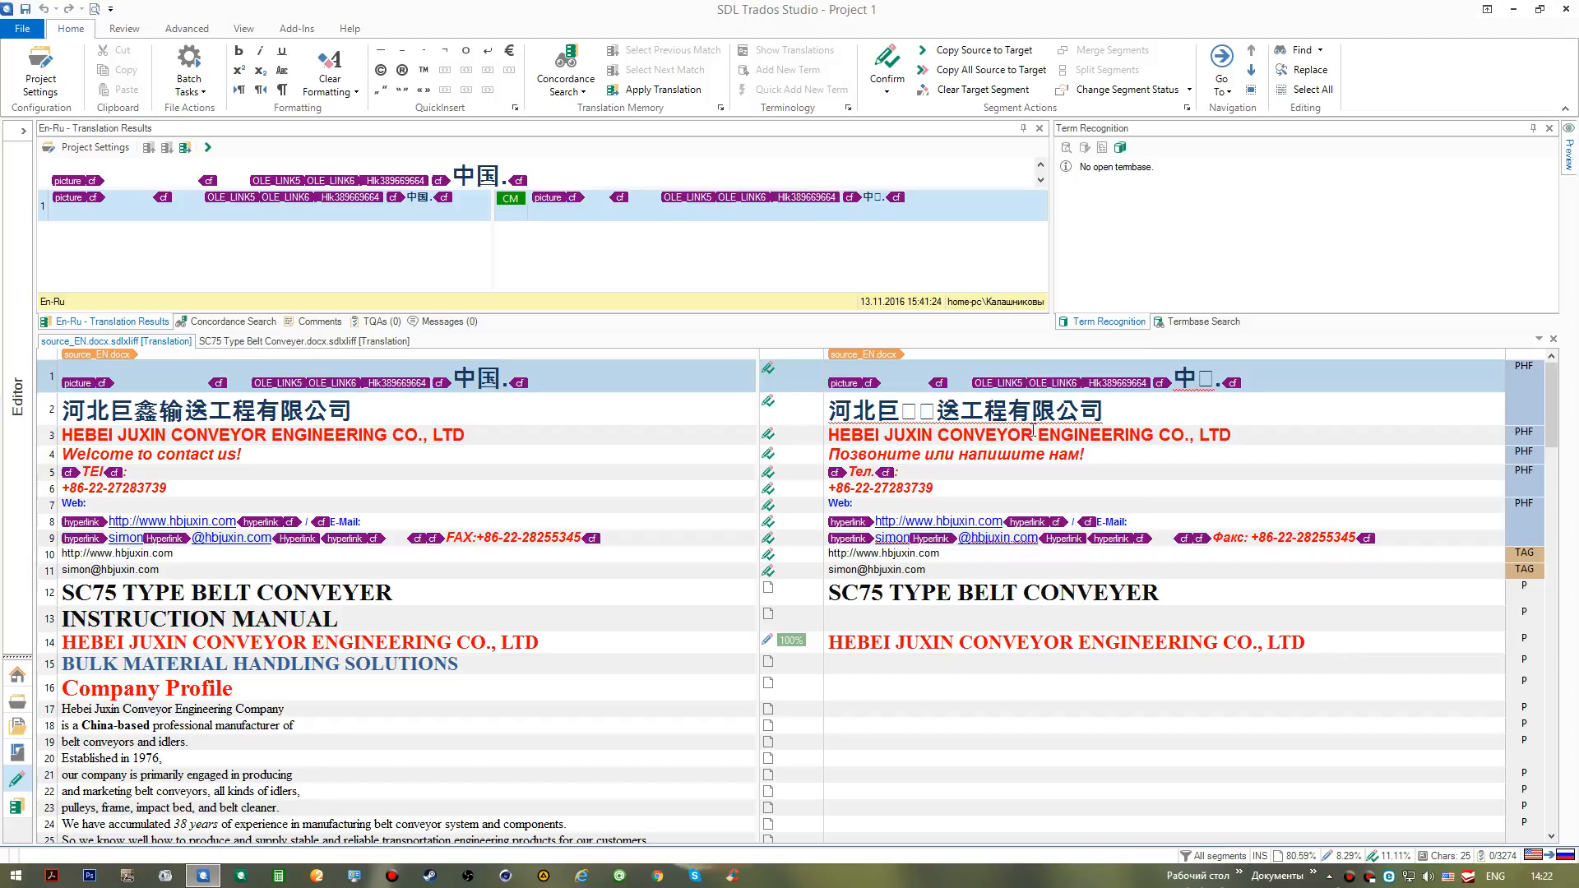
Step: Enter "это китайская компания, производящая" as the Russian translation of segment 18
{"action": "scroll", "coordinate": [1012, 471], "scroll_direction": "down", "scroll_amount": 1}
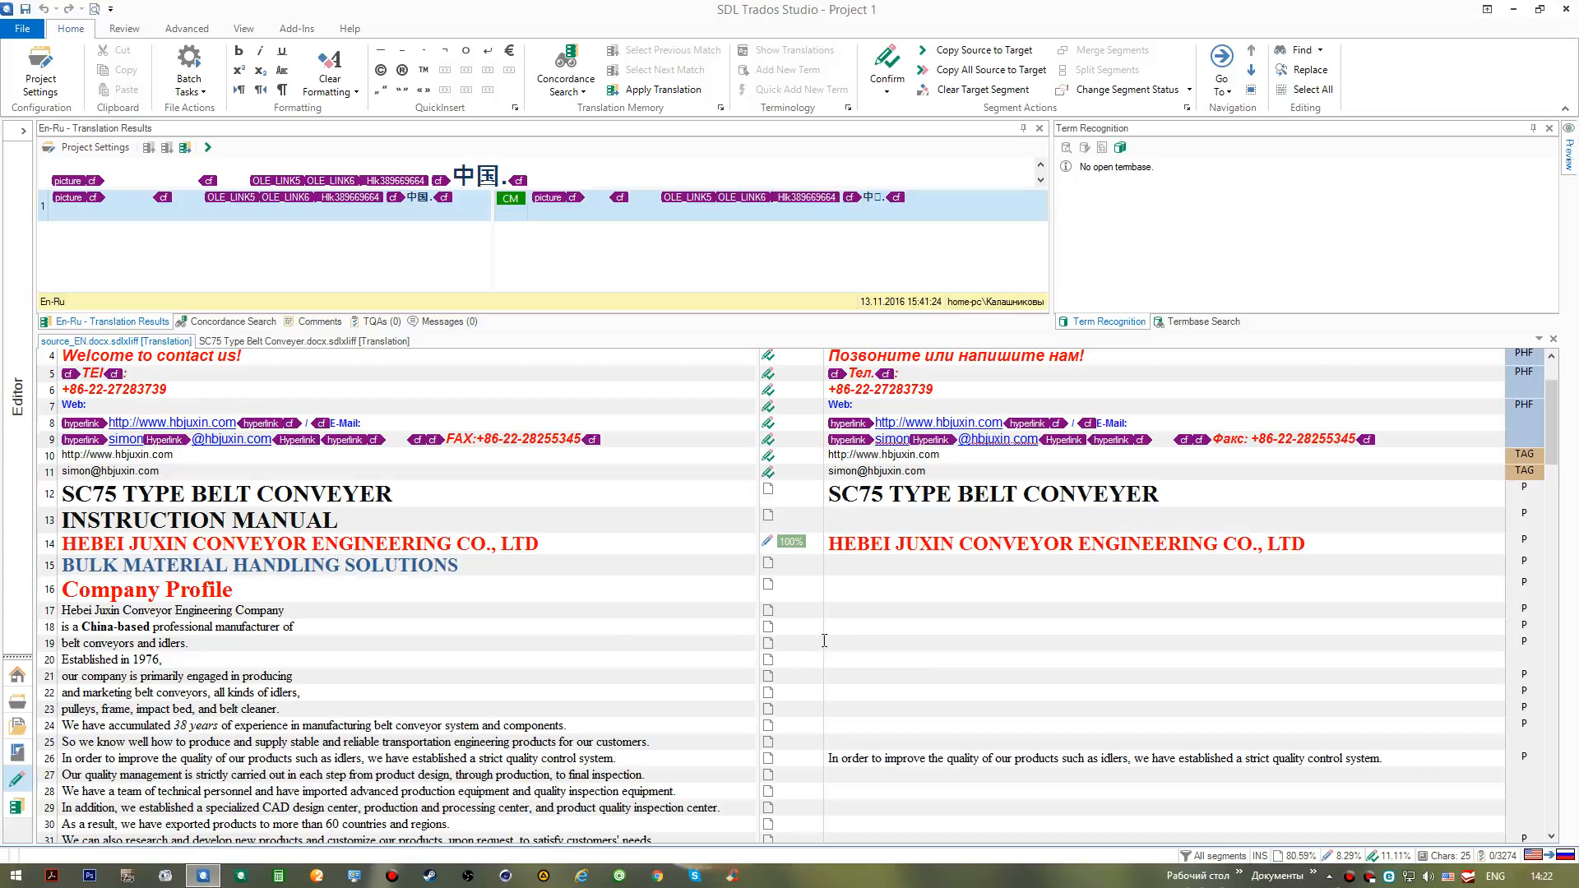
{"action": "left_click", "coordinate": [824, 630]}
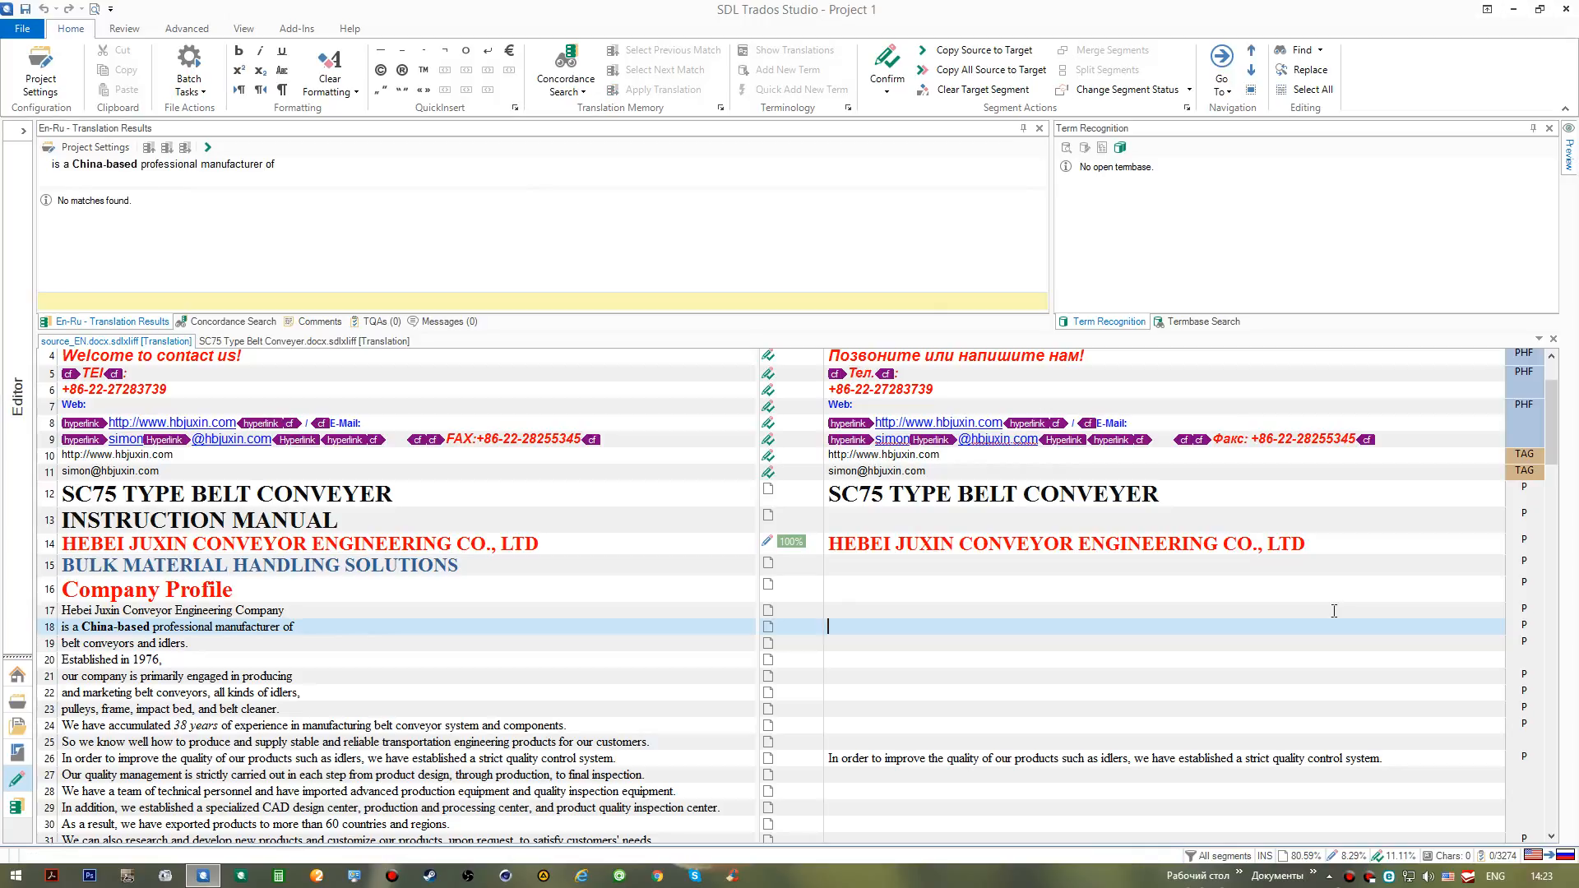
{"action": "key", "text": "alt+shift"}
{"action": "type", "text": "это китай"}
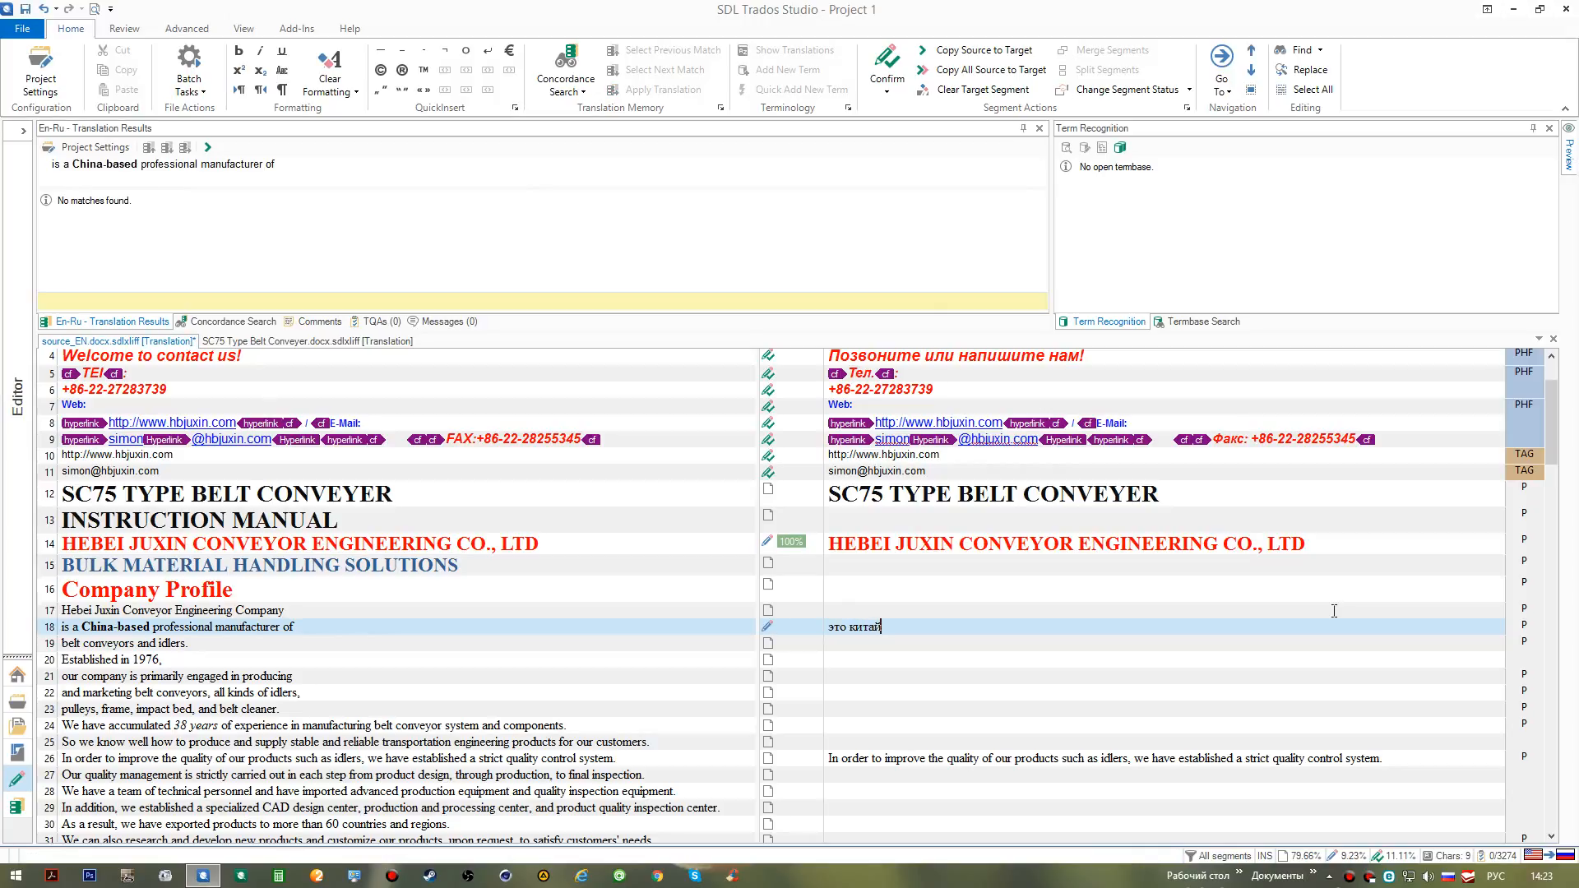
{"action": "type", "text": "ская компани"}
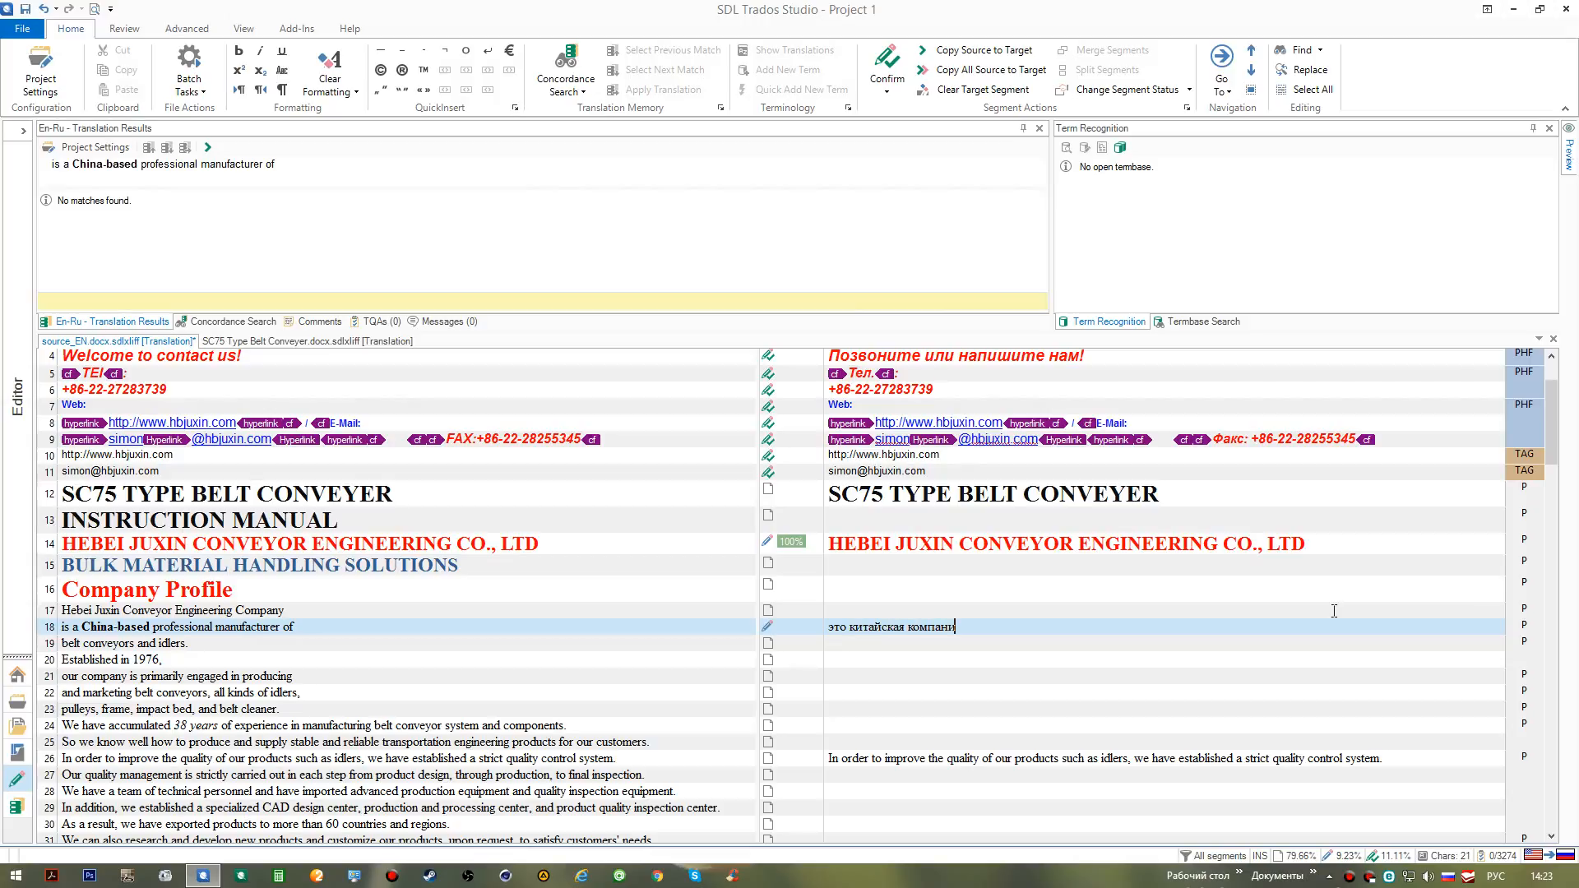
{"action": "type", "text": "я, производящая"}
Step: Make the word "китайская" bold in segment 18's translation and undo that formatting
{"action": "key", "text": "ctrl+Left"}
{"action": "key", "text": "ctrl+shift+Left"}
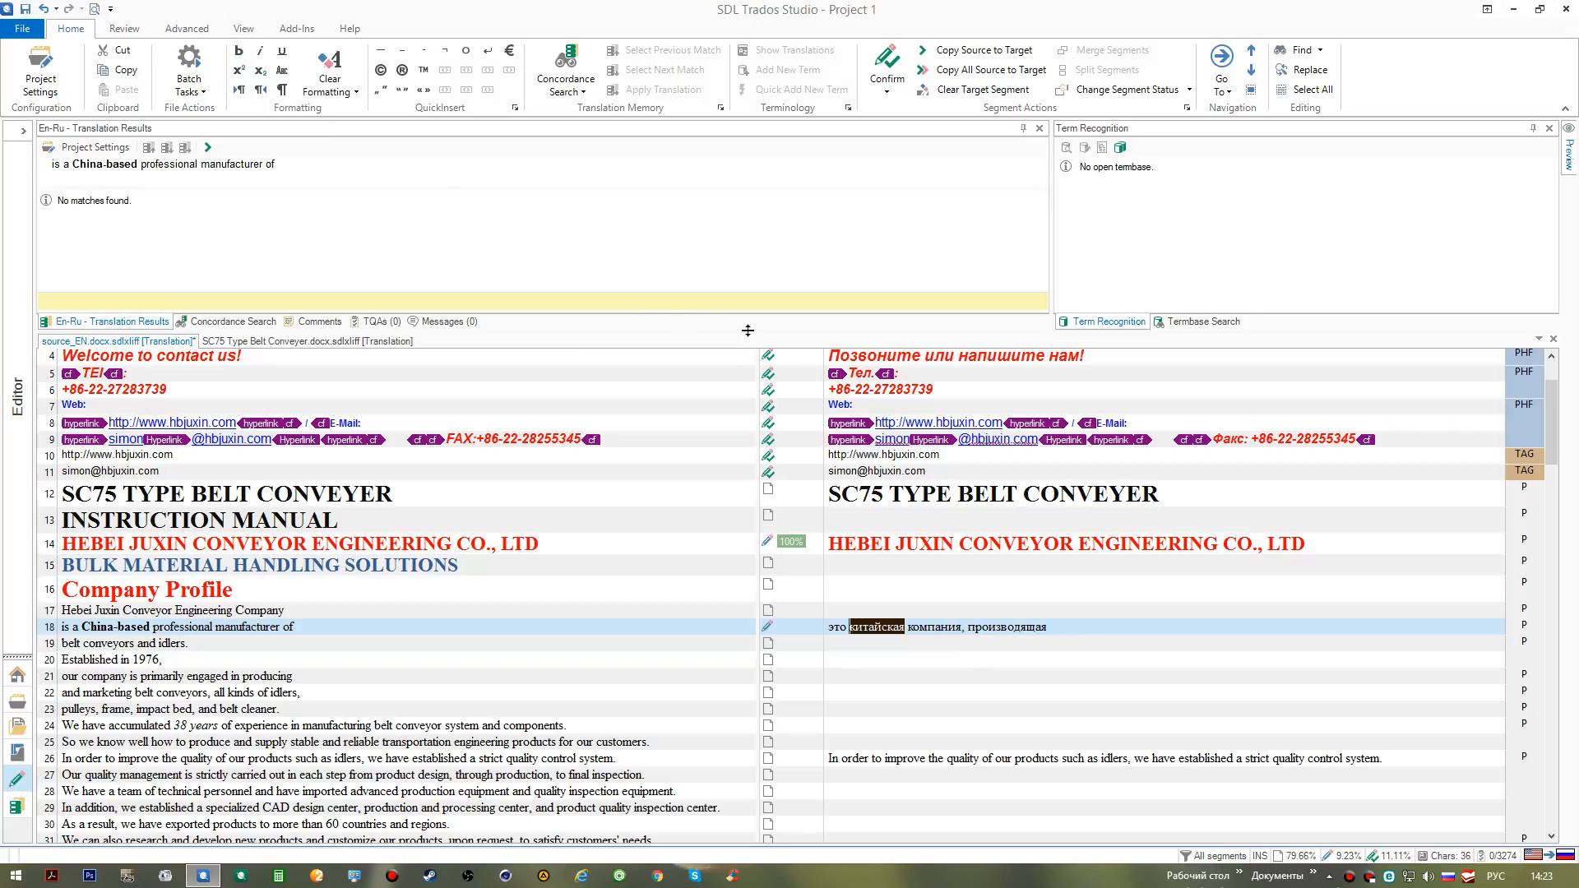
{"action": "key", "text": "ctrl+b"}
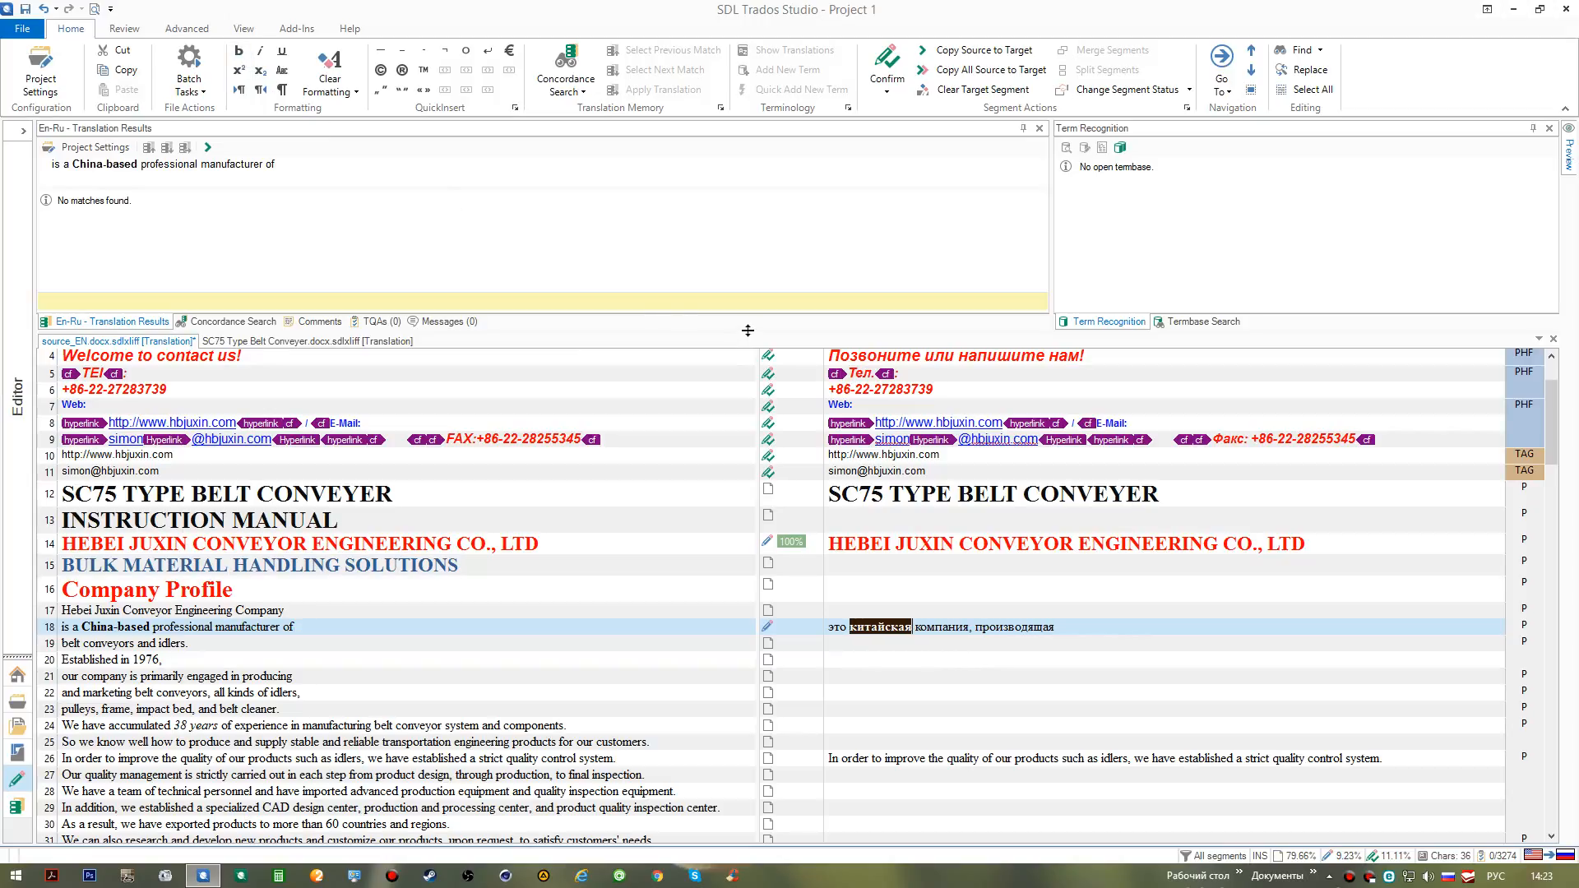
{"action": "key", "text": "End"}
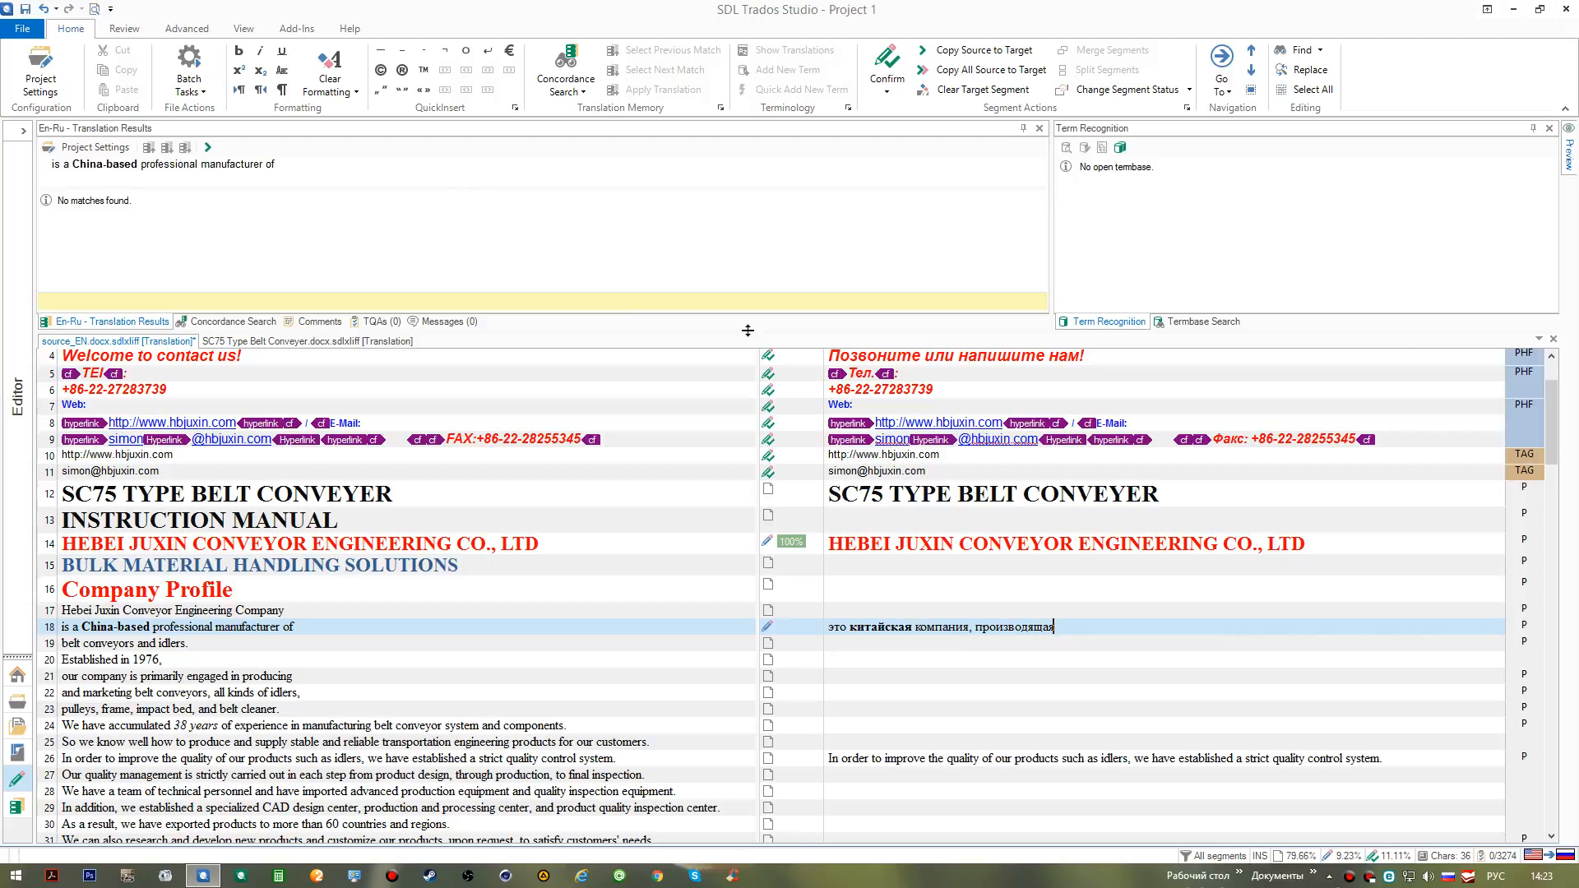
{"action": "key", "text": "ctrl+z"}
{"action": "key", "text": "End"}
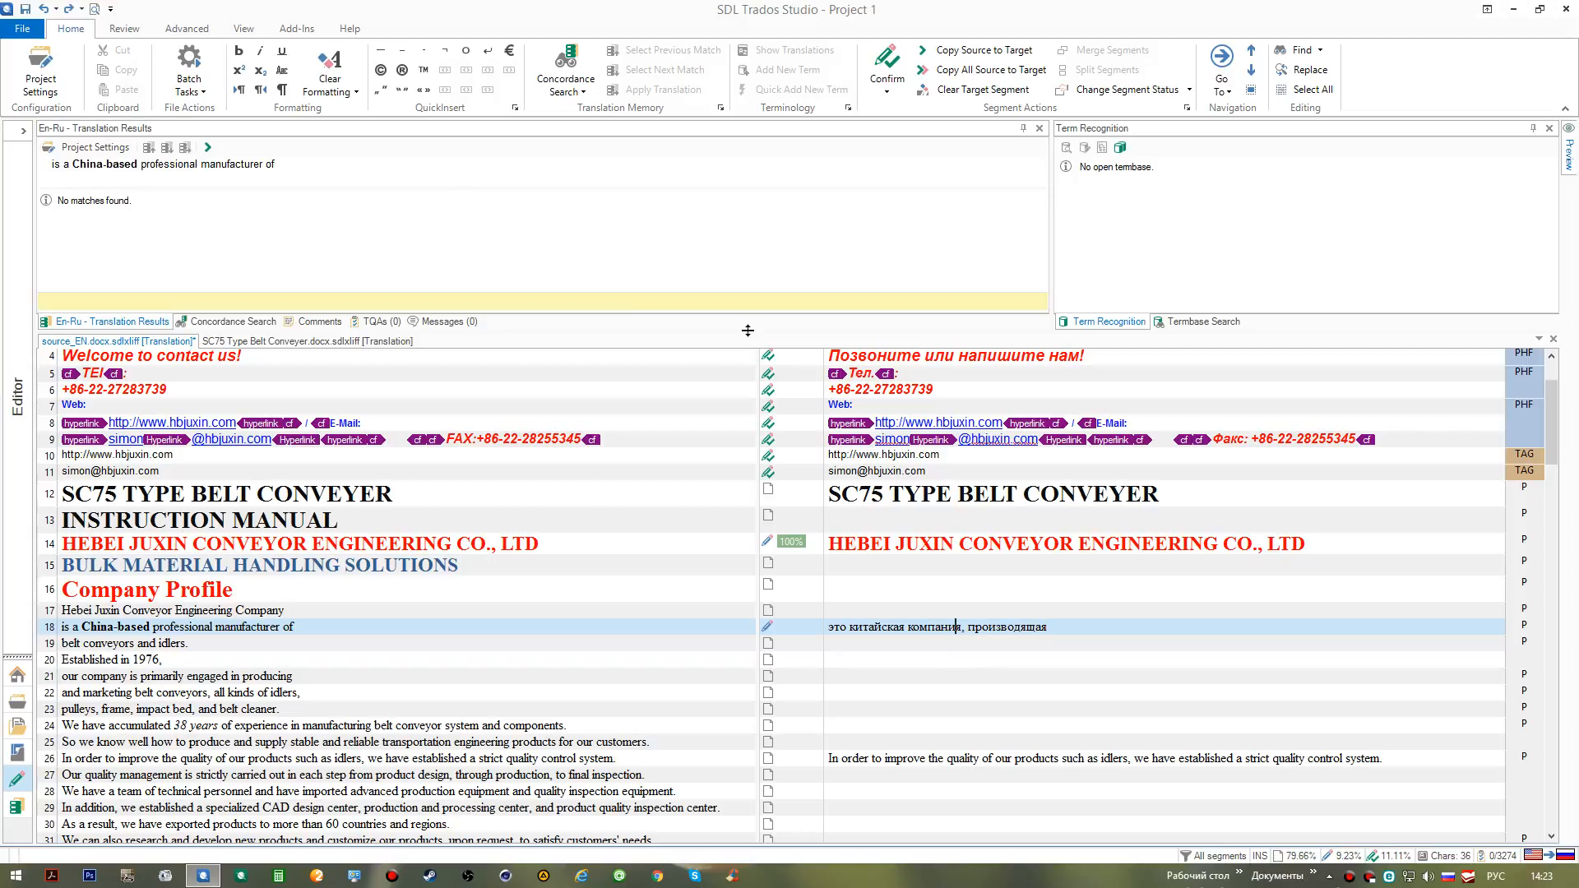
Step: Apply the bold formatting of the source's "China-based" to the word "китайская" in segment 18's translation
{"action": "key", "text": "Left"}
{"action": "key", "text": "Left"}
{"action": "key", "text": "Left"}
{"action": "key", "text": "Left"}
{"action": "key", "text": "Left"}
{"action": "key", "text": "Left"}
{"action": "key", "text": "Left"}
{"action": "key", "text": "Left"}
{"action": "key", "text": "ctrl+shift+Left"}
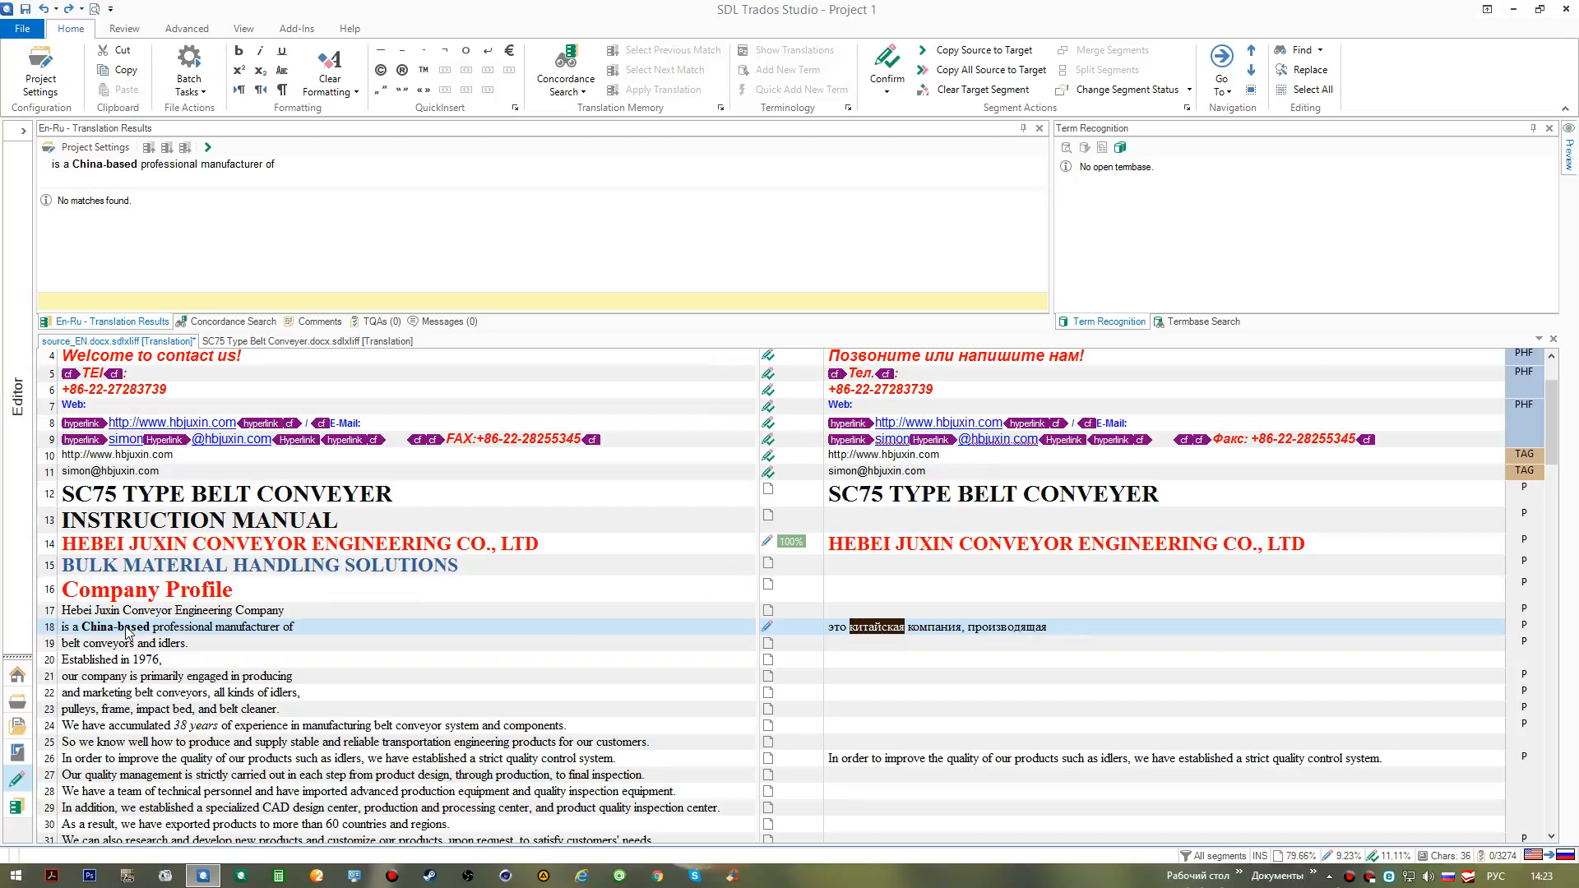
{"action": "key", "text": "ctrl"}
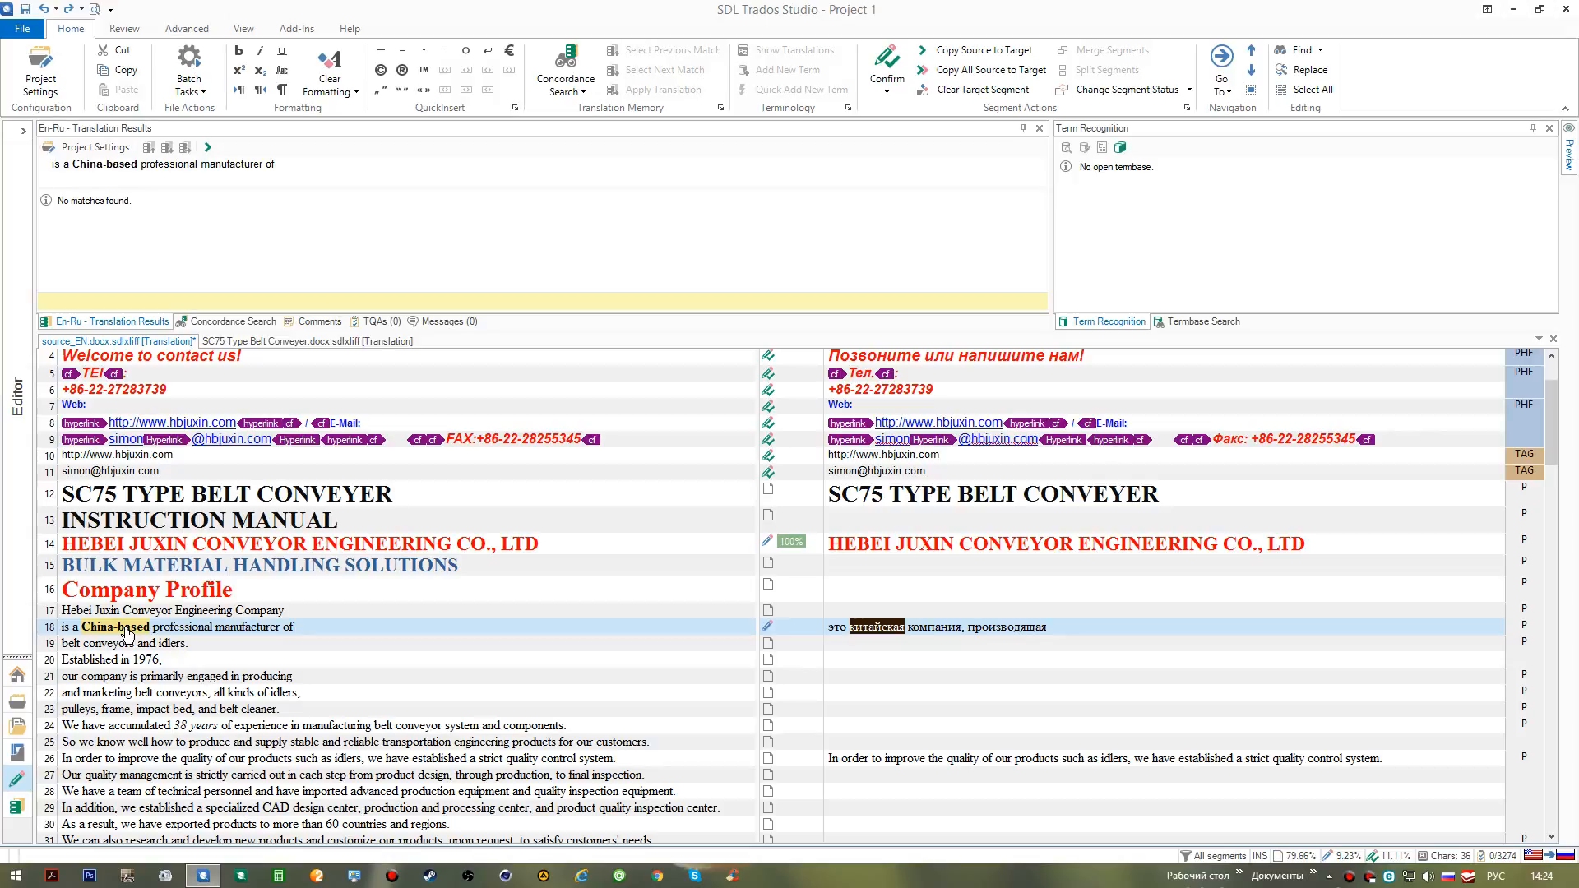
{"action": "key", "text": "ctrl+b"}
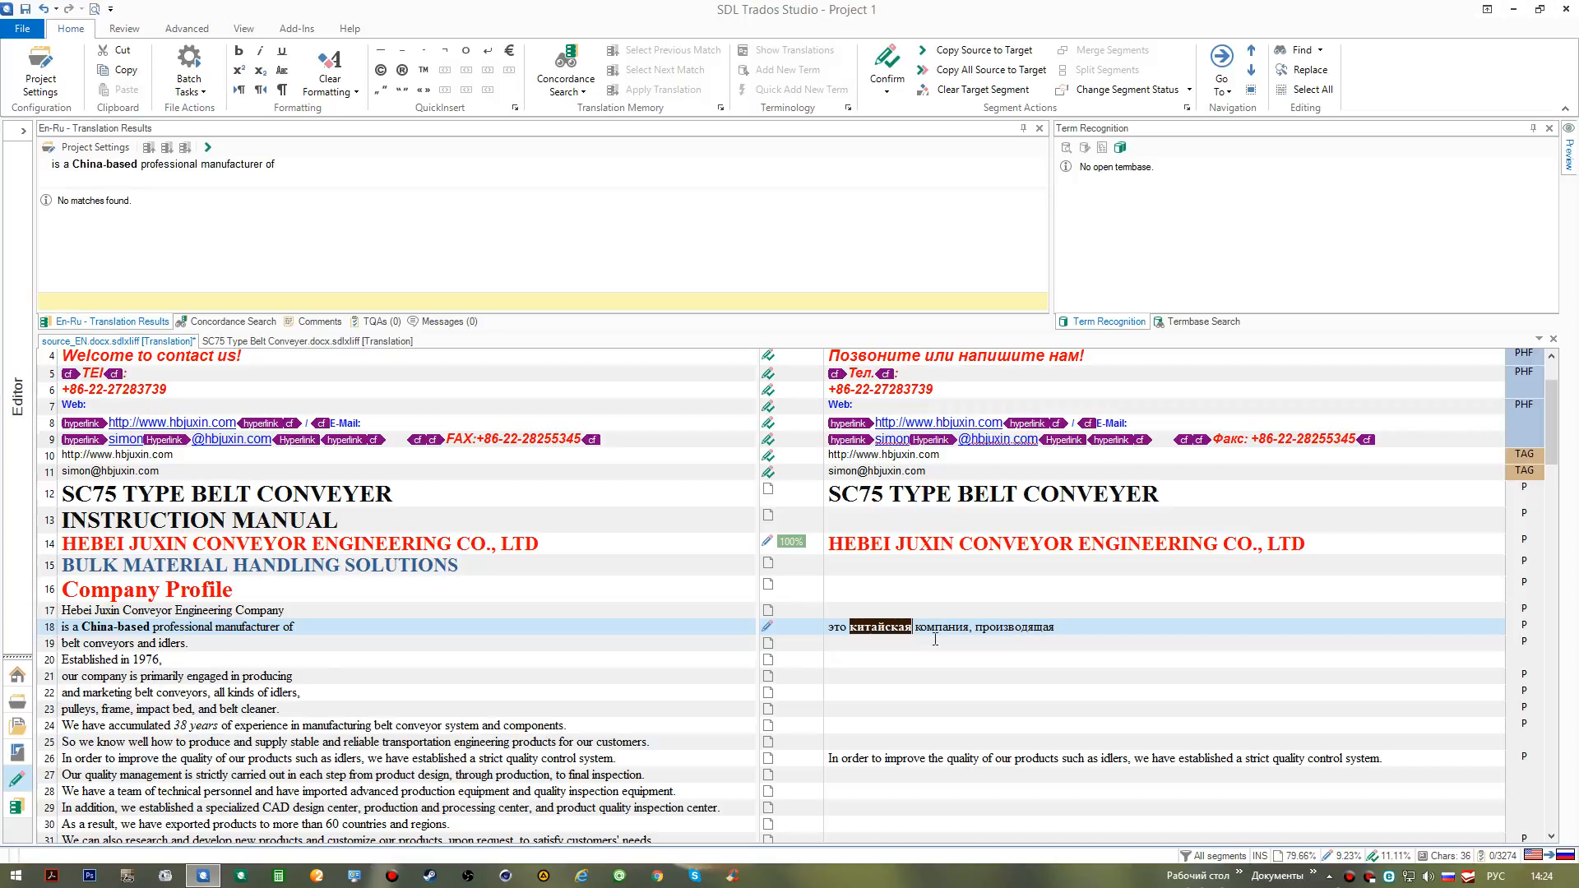
{"action": "key", "text": "End"}
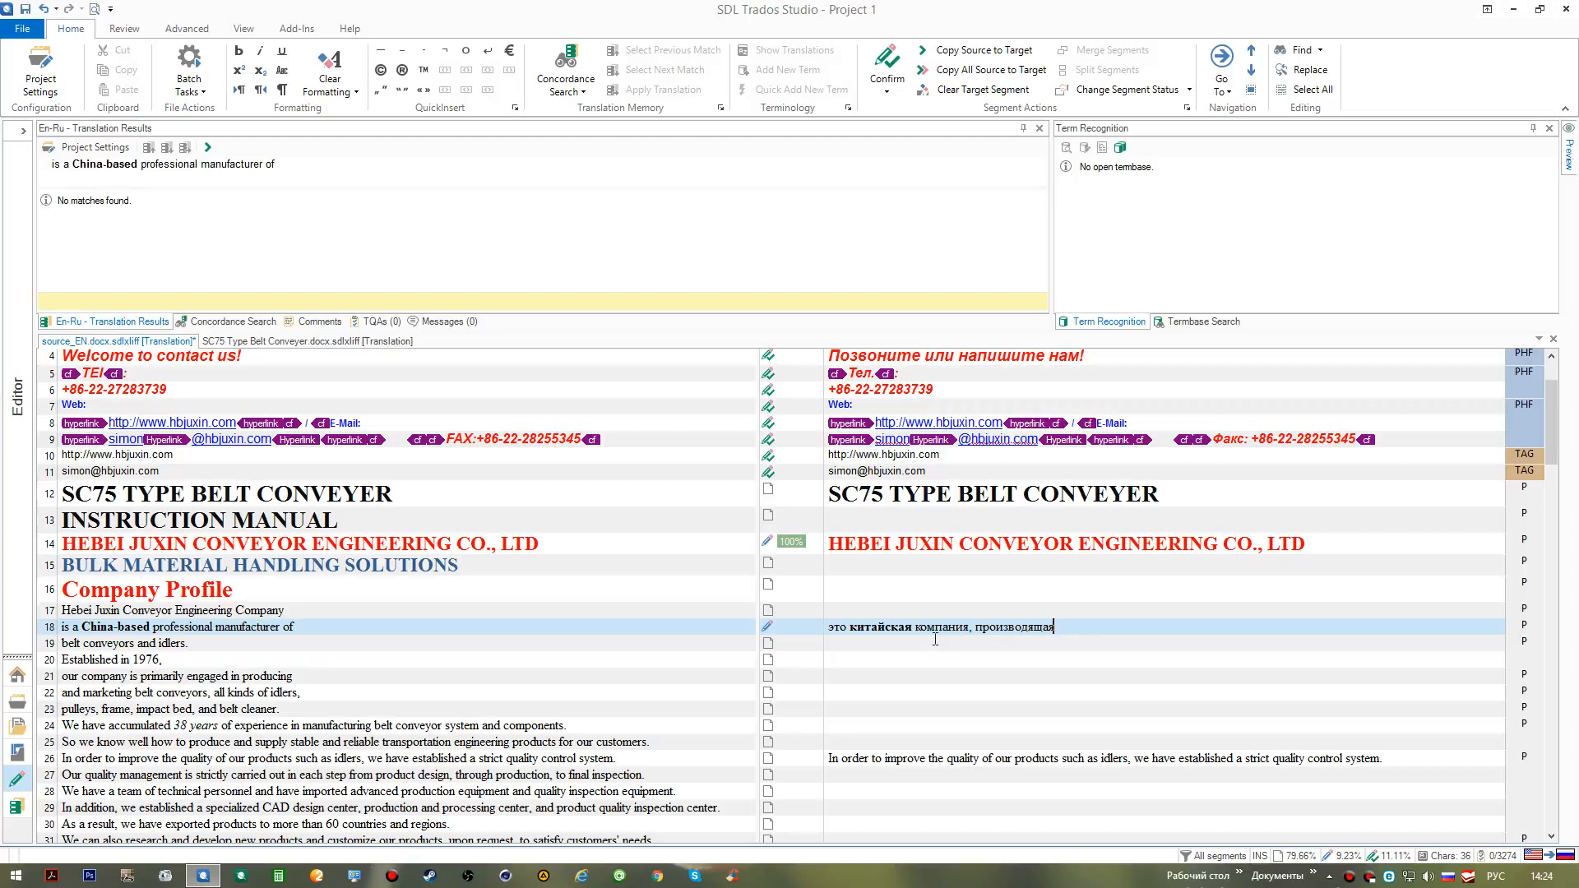
Step: Replace segment 18's translation with its source text, inserting "это" at the start and bold "китайская" after "China-based"
{"action": "key", "text": "ctrl+Insert"}
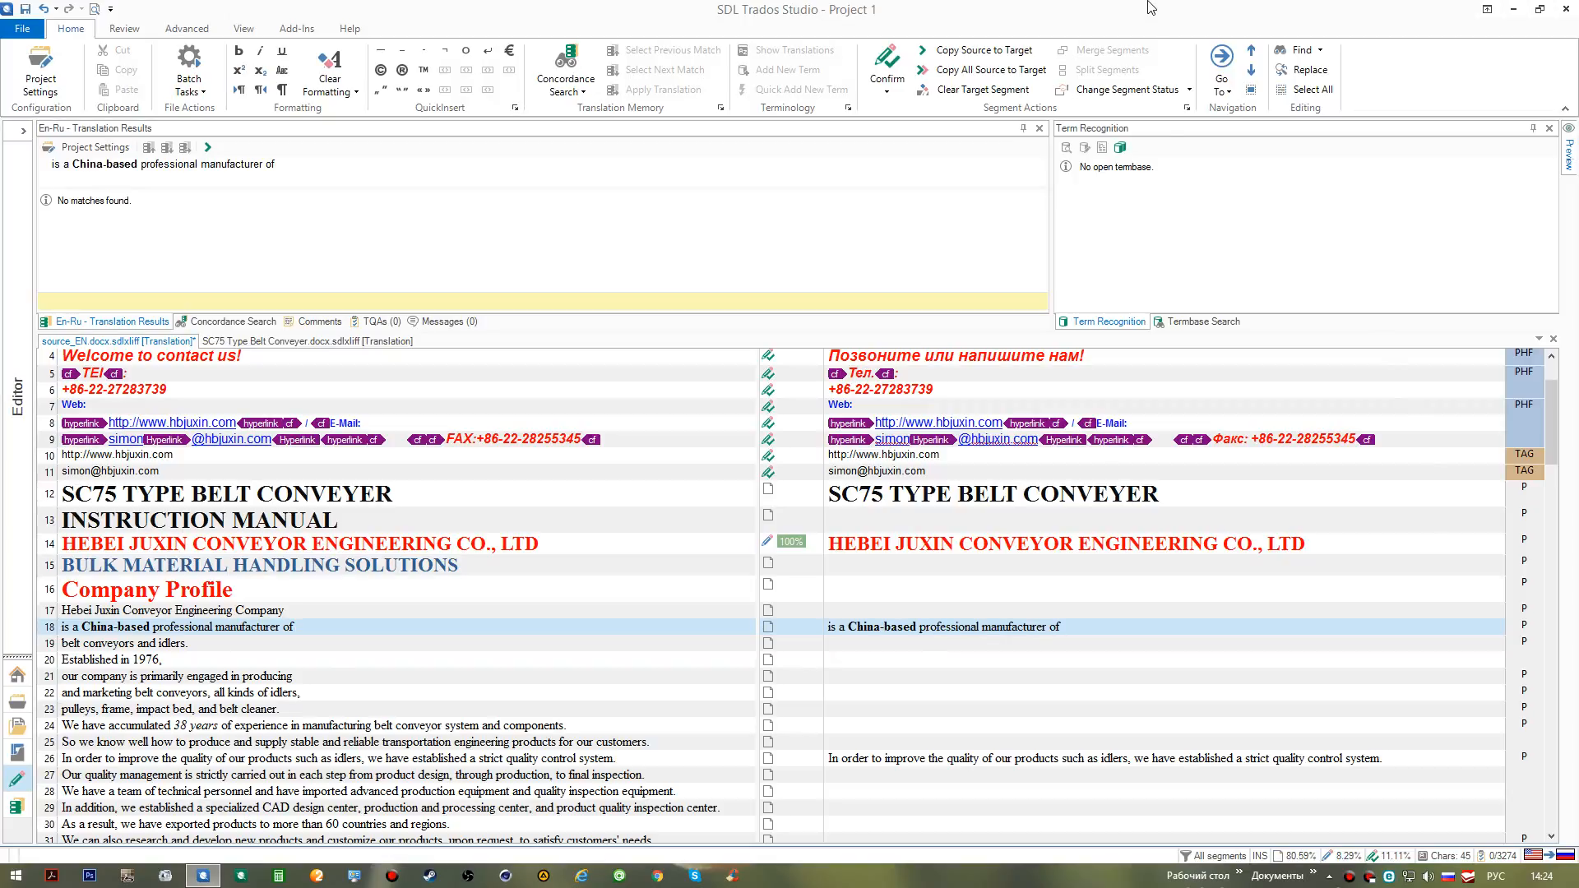
{"action": "type", "text": "это"}
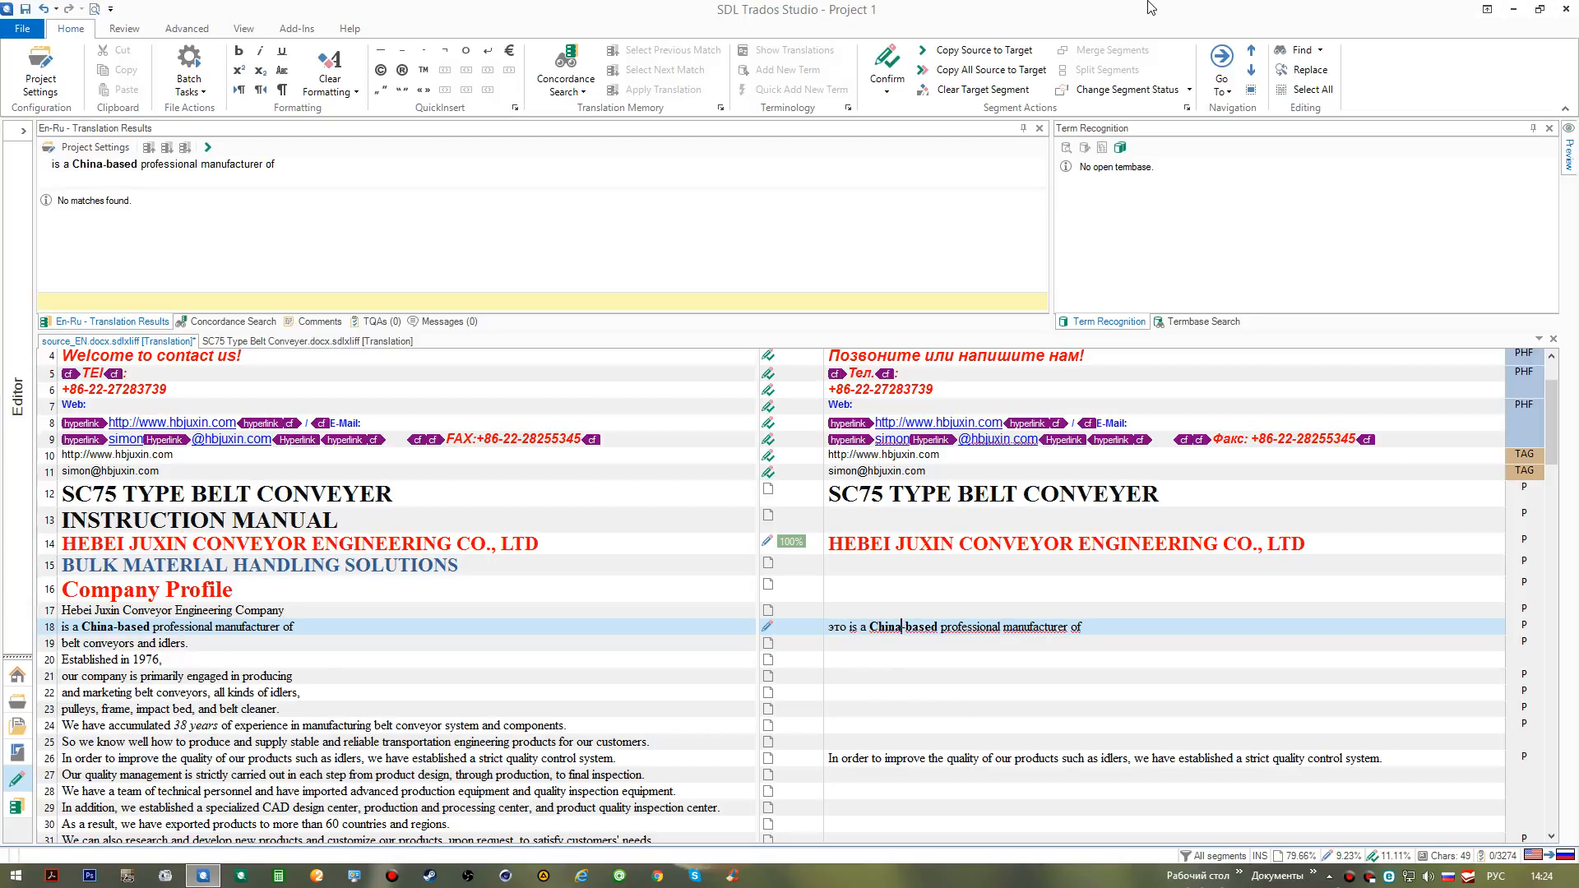
{"action": "key", "text": "Right"}
{"action": "key", "text": "Right"}
{"action": "key", "text": "Right"}
{"action": "key", "text": "Right"}
{"action": "key", "text": "Right"}
{"action": "key", "text": "Right"}
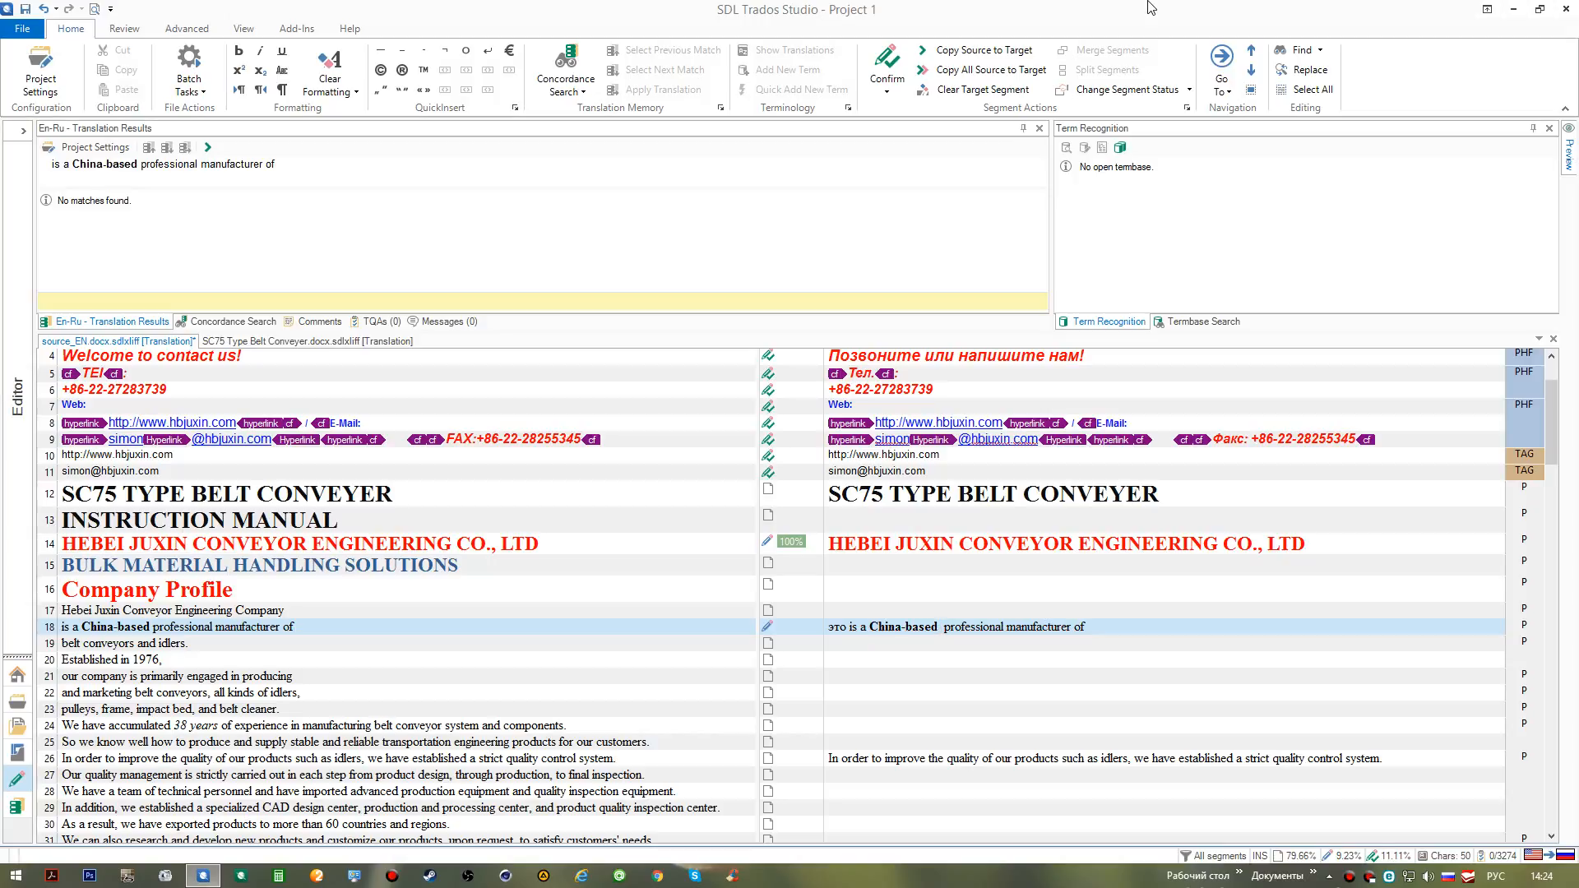
{"action": "type", "text": "китайская"}
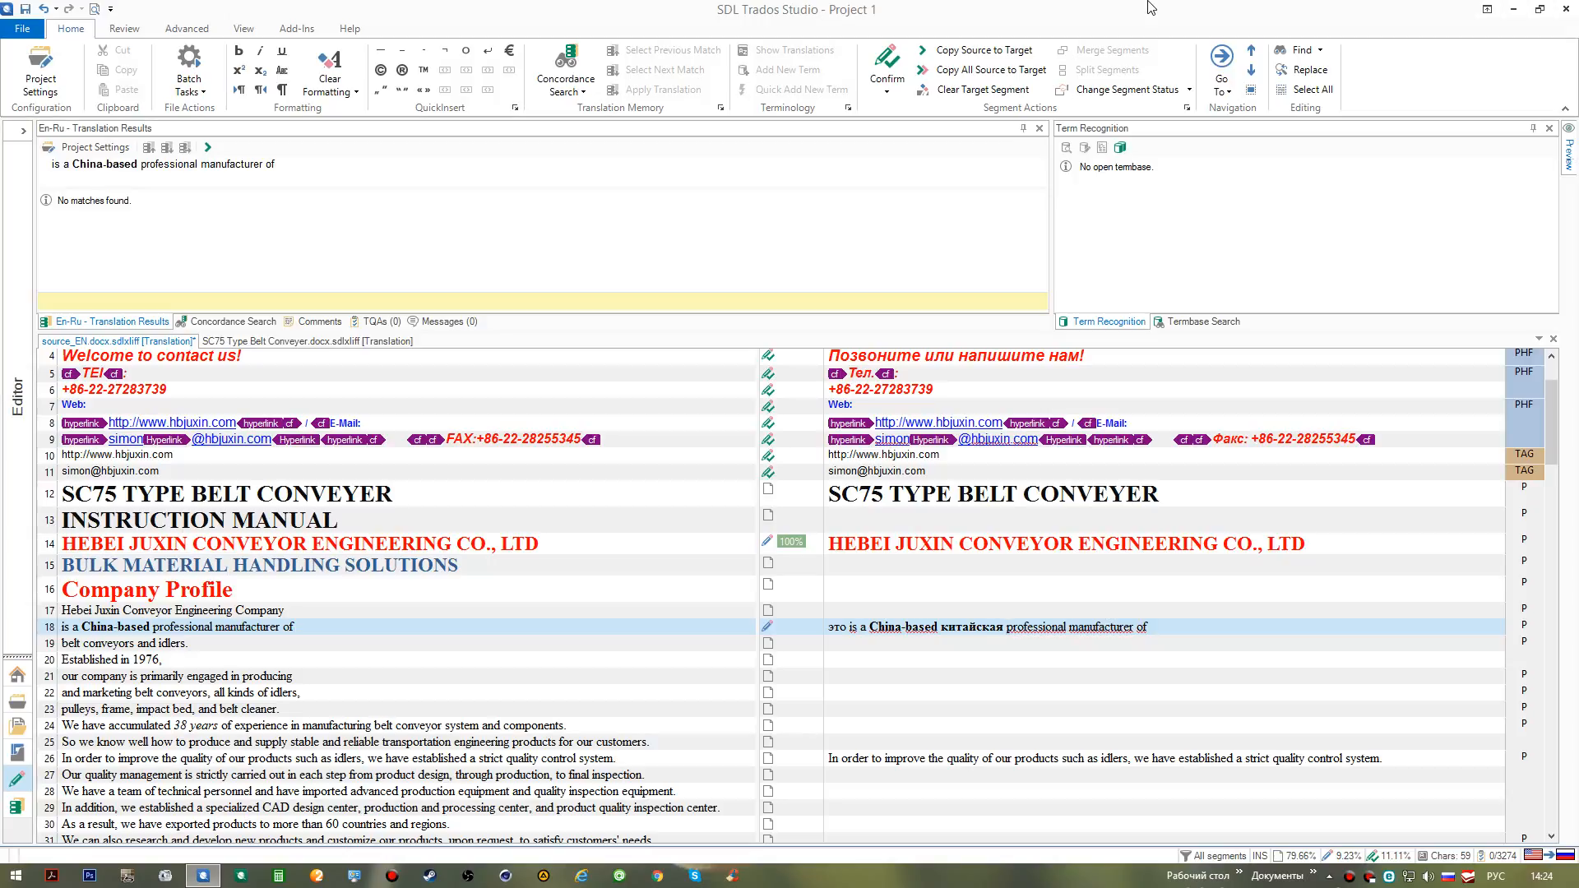
Step: Add non-bold "компания, производящая" after "китайская" in segment 18 and delete the leftover "professional manufacturer of"
{"action": "type", "text": "компания"}
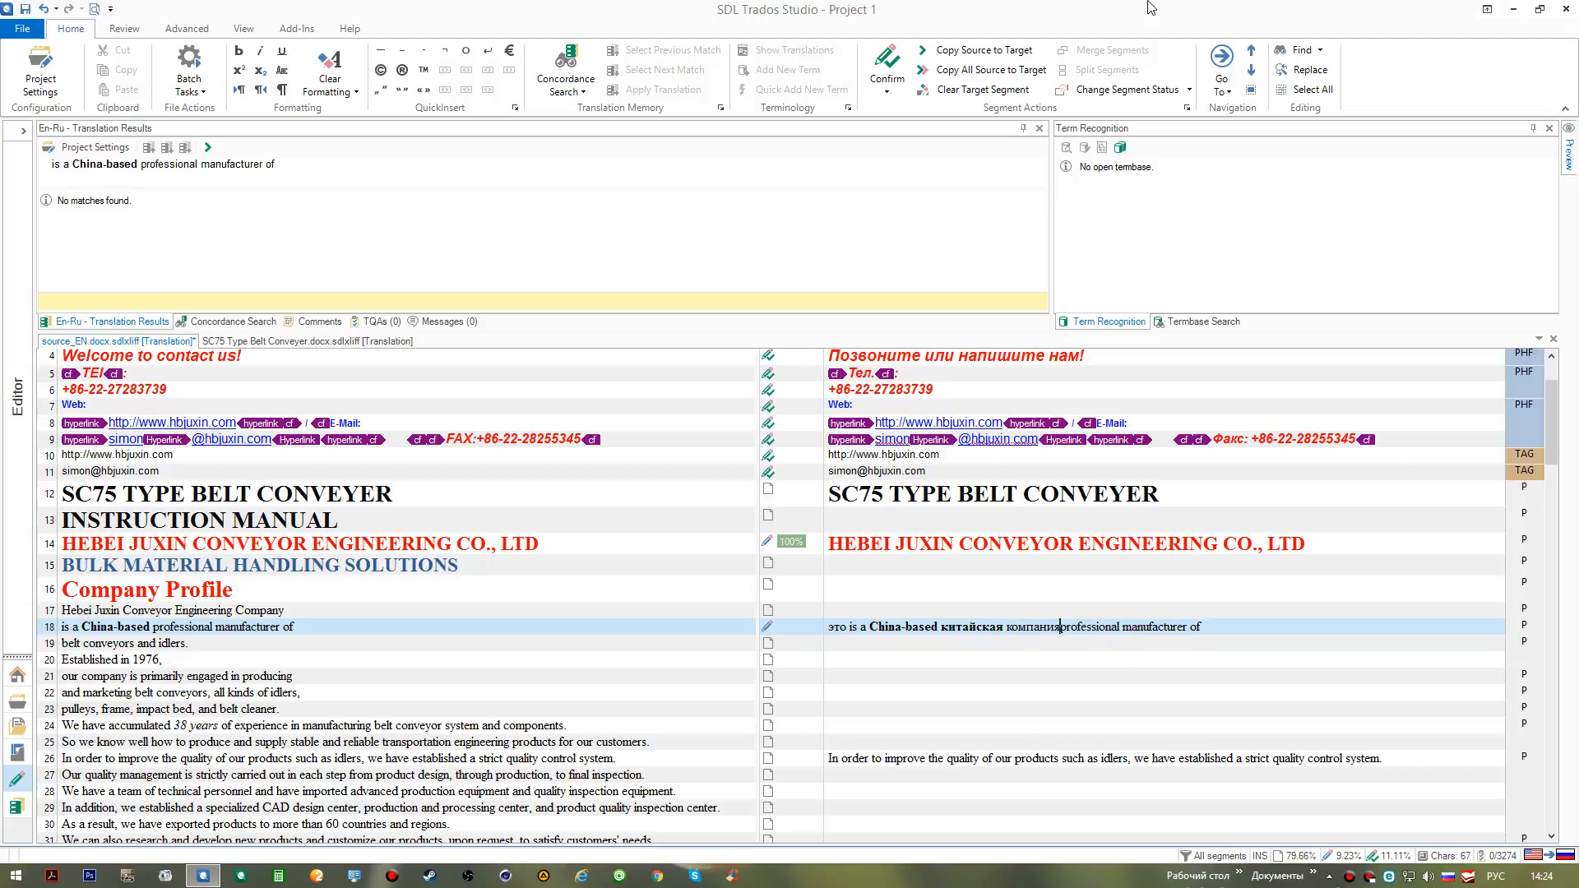
{"action": "type", "text": ", производящ"}
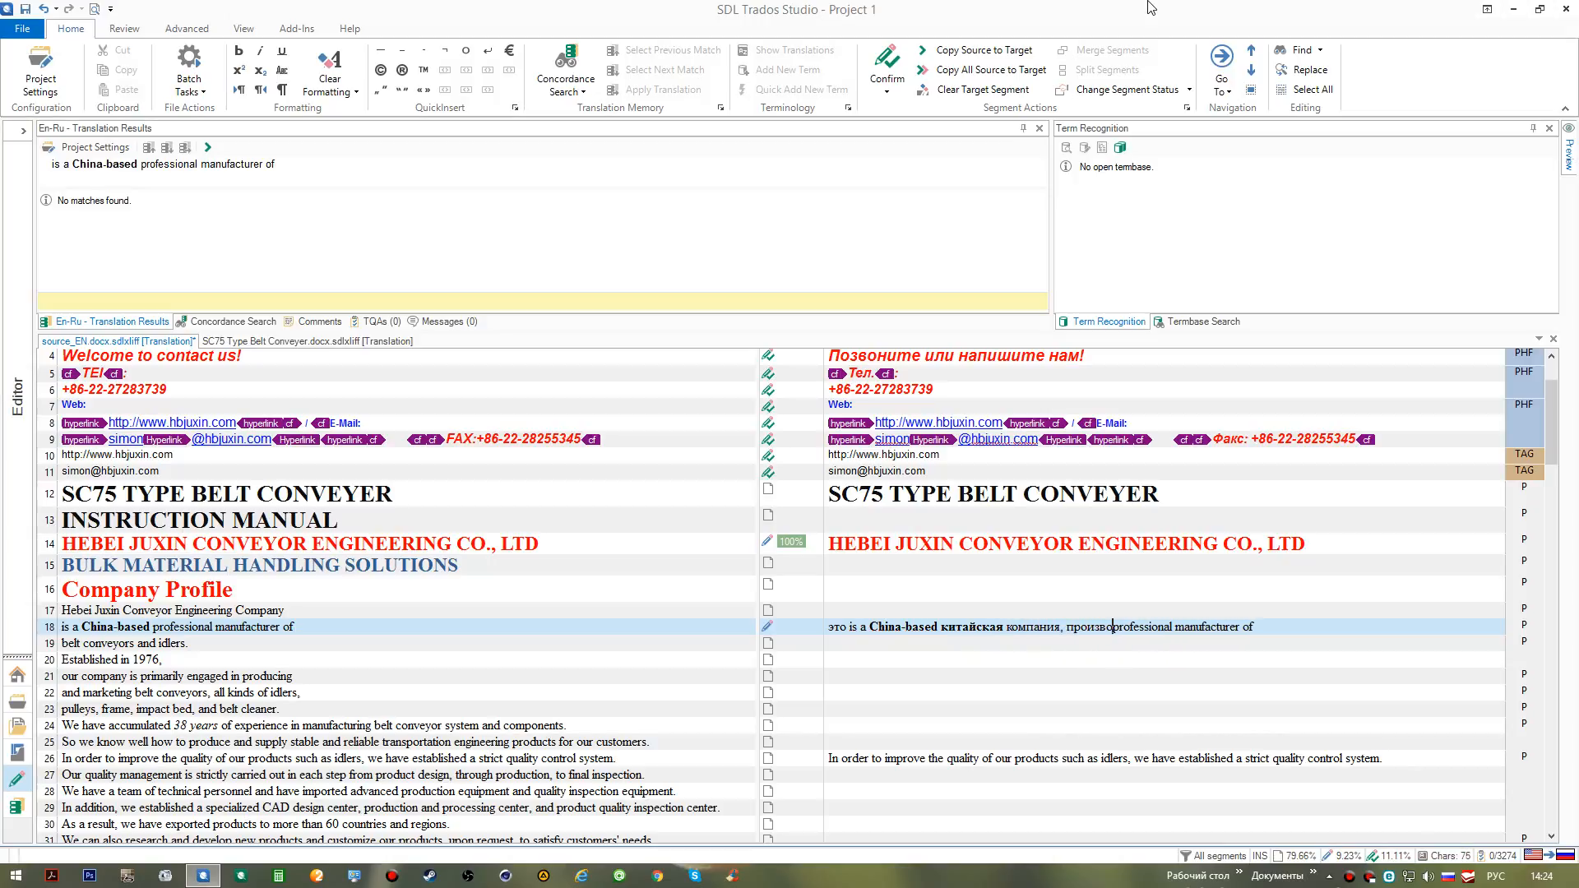
{"action": "type", "text": "ая"}
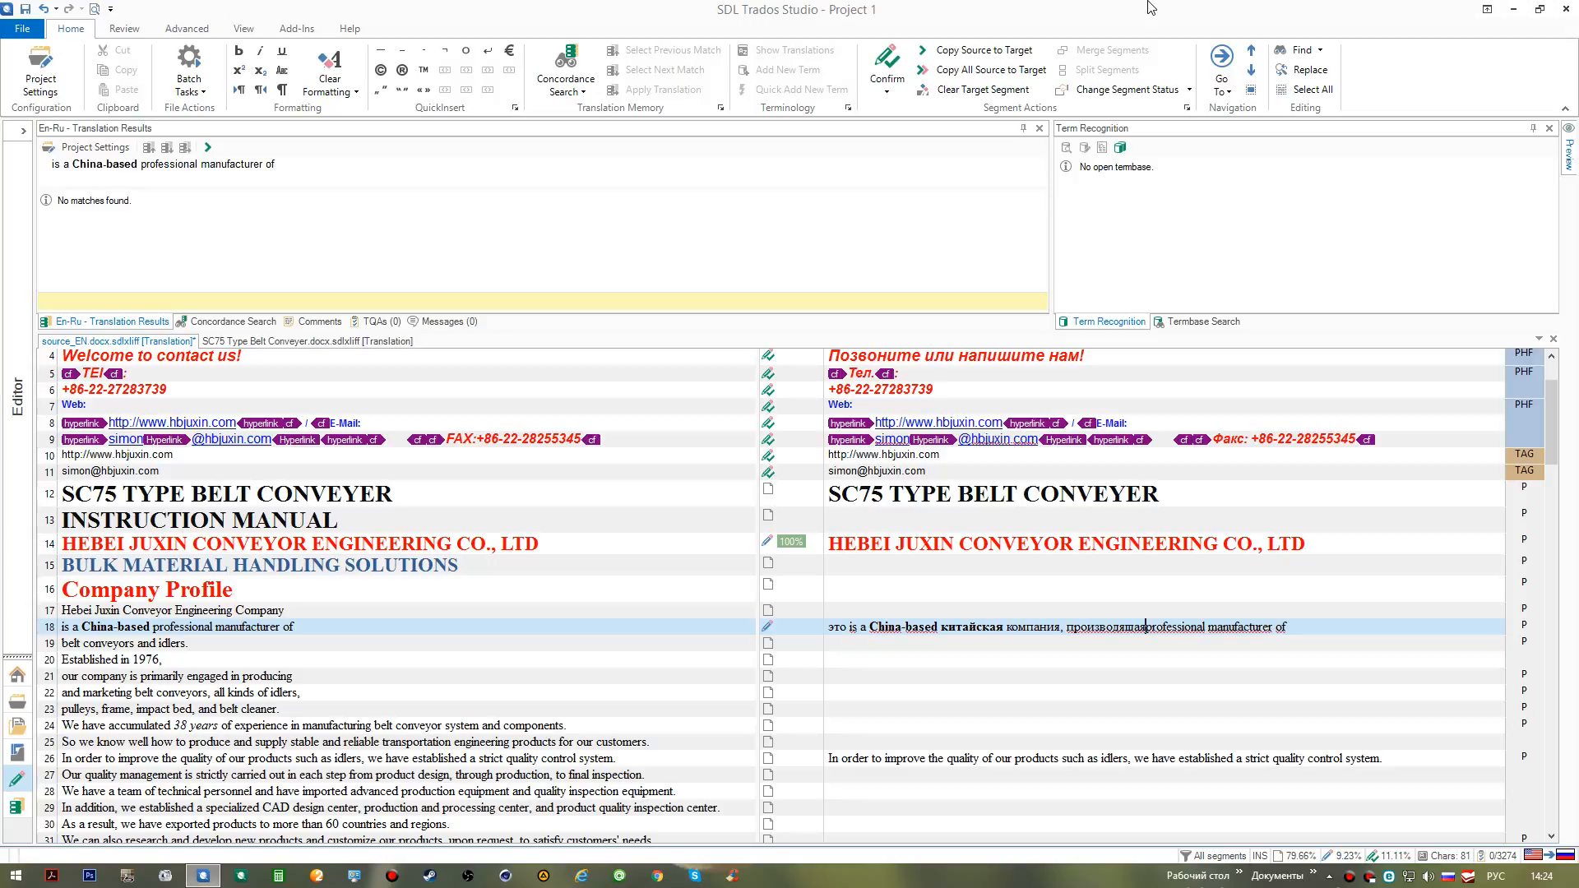
{"action": "key", "text": "shift+End"}
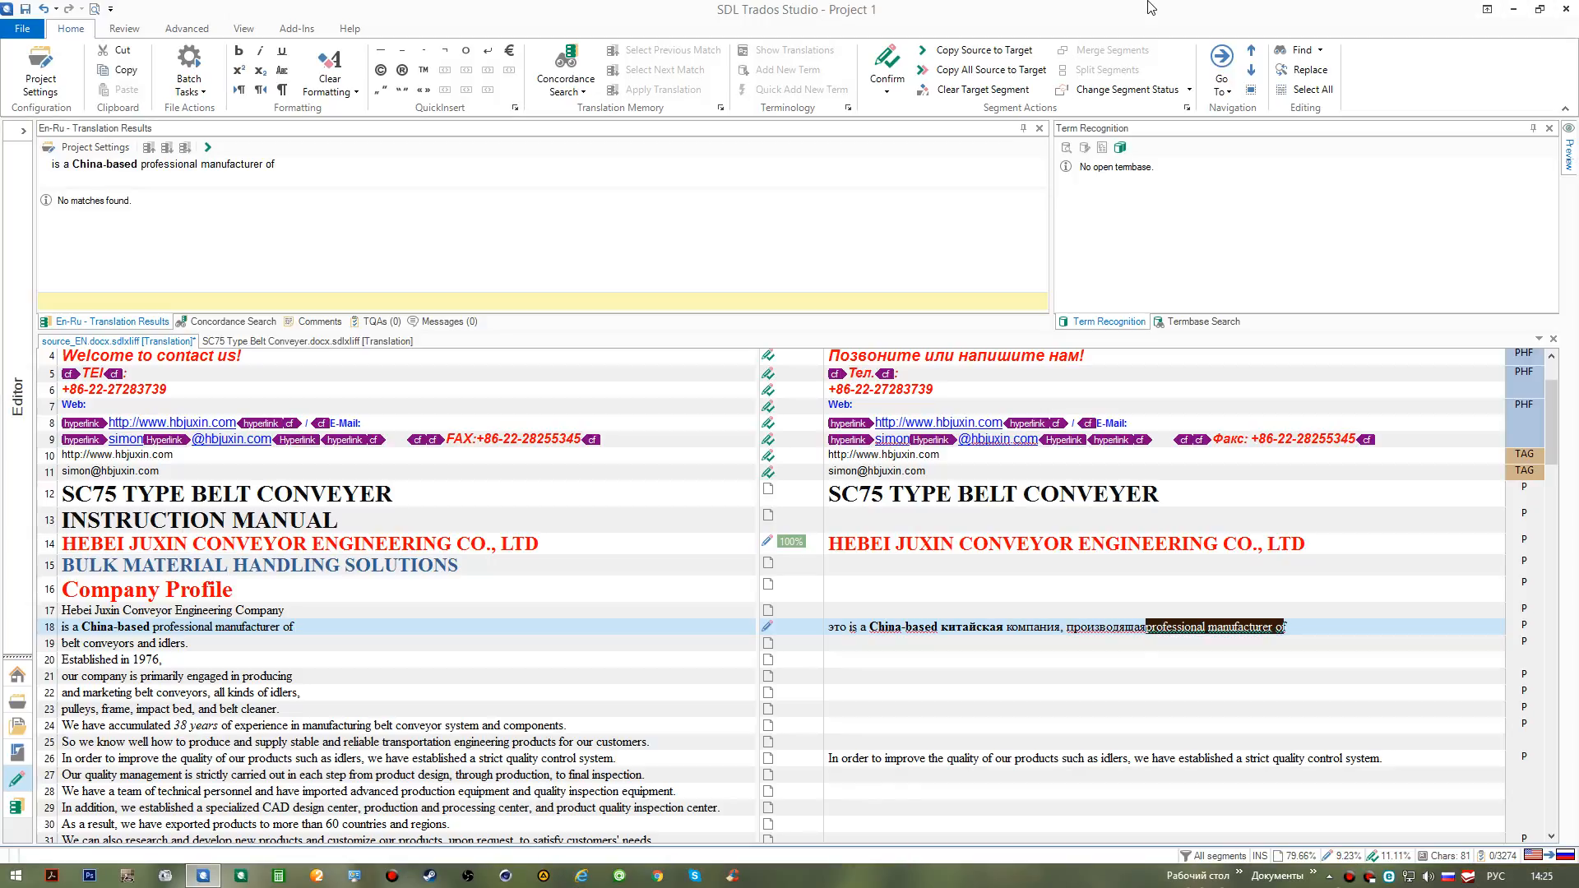
{"action": "key", "text": "Delete"}
Step: Delete the remaining English words "is a China-based" from segment 18's translation and confirm the segment
{"action": "key", "text": "ctrl+shift+Right"}
{"action": "key", "text": "ctrl+shift+Right"}
{"action": "key", "text": "ctrl+shift+Right"}
{"action": "key", "text": "ctrl+shift+Right"}
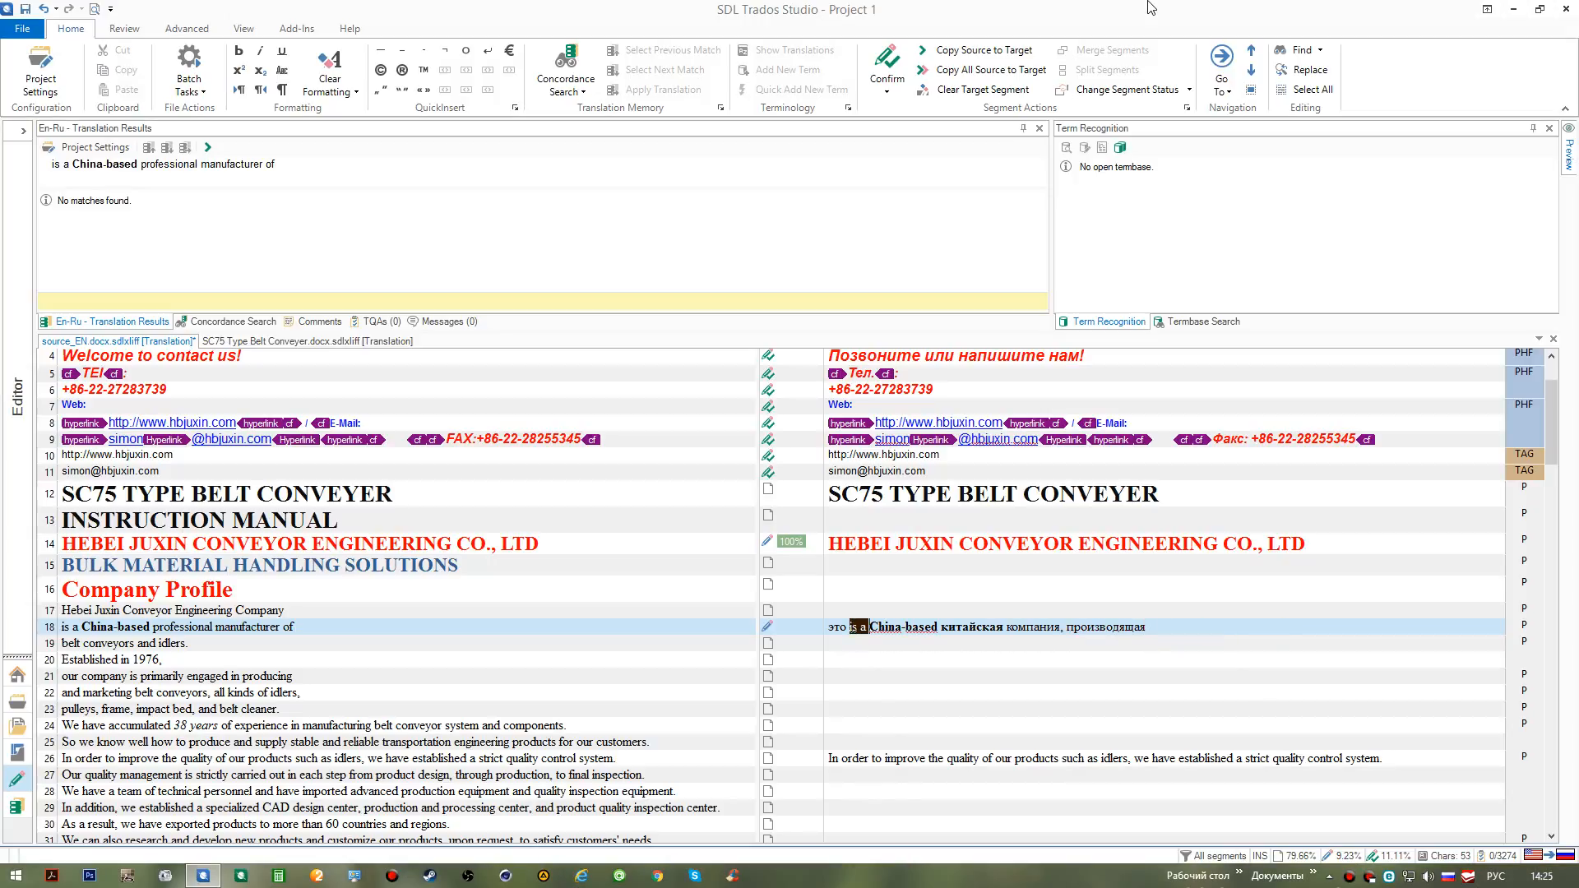
{"action": "key", "text": "Delete"}
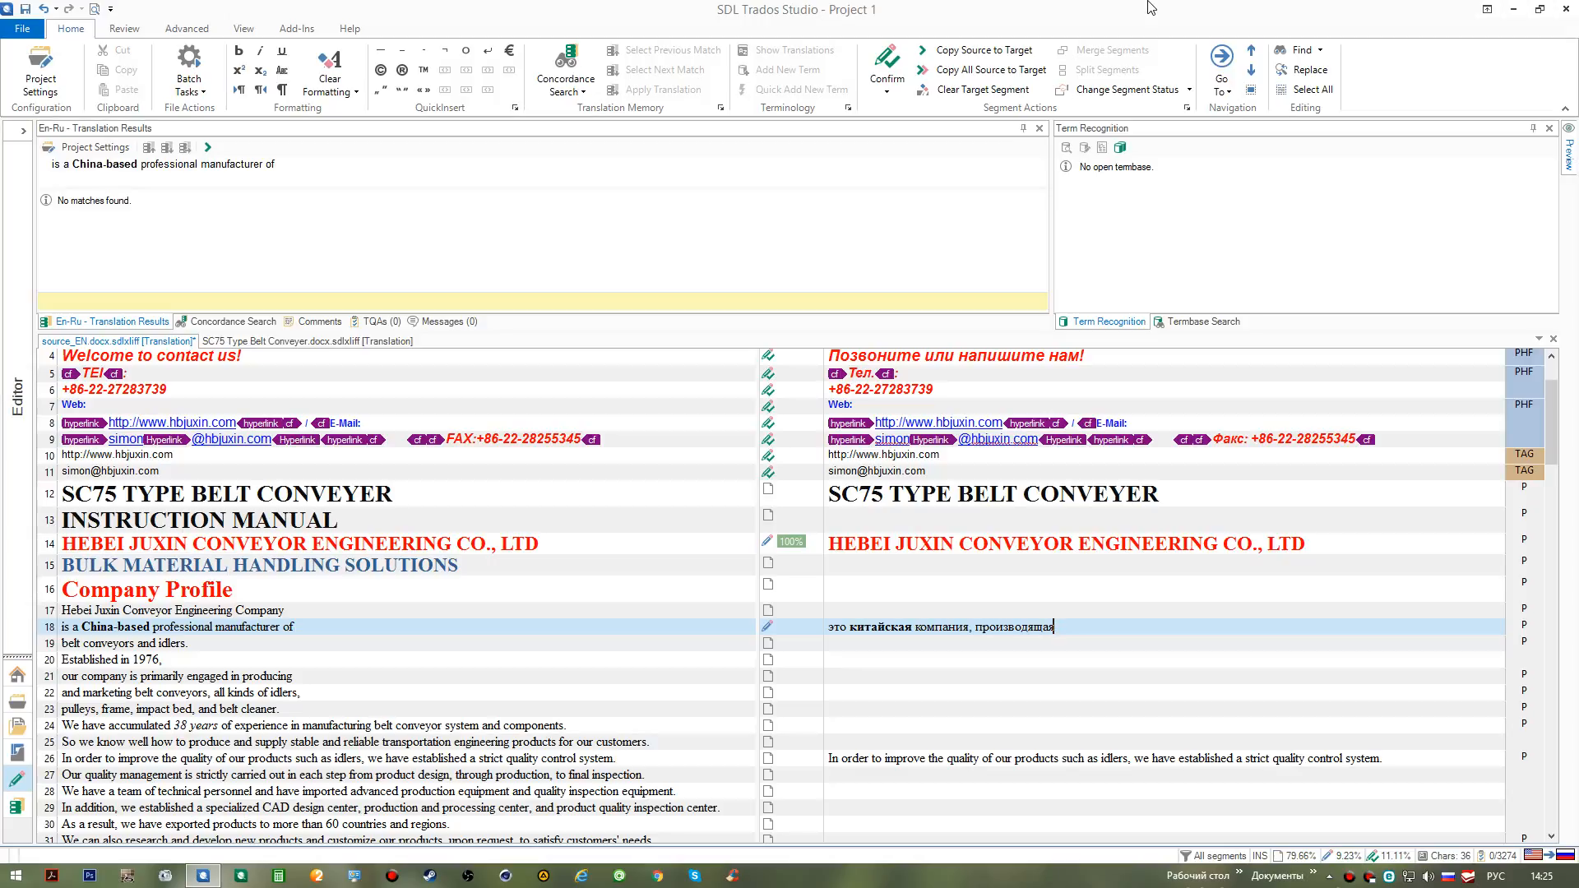
{"action": "key", "text": "ctrl+Return"}
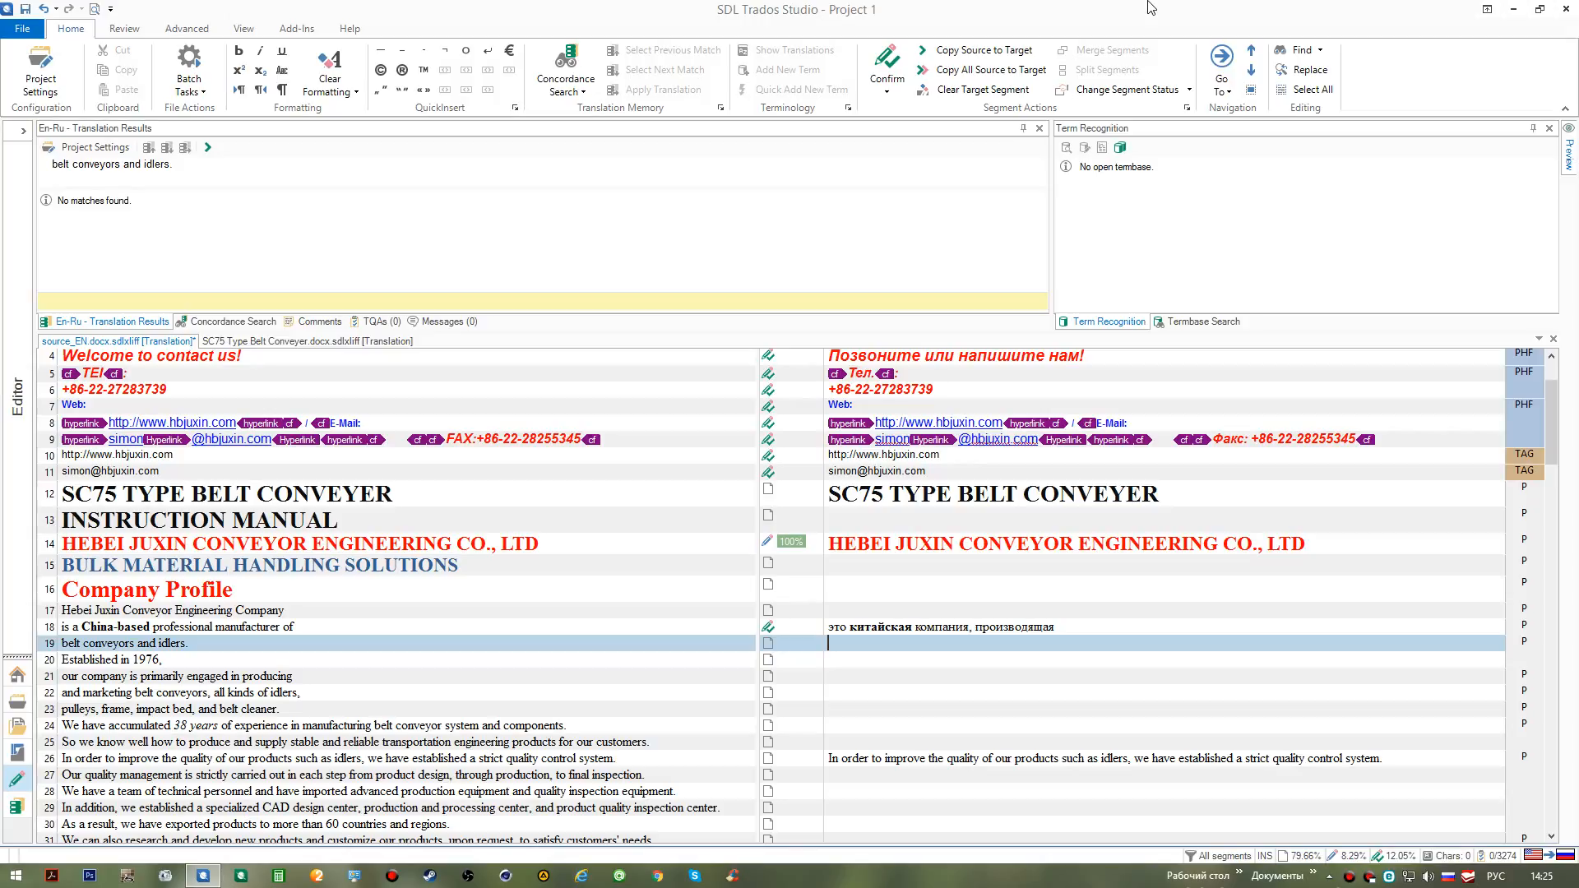
Step: Save and close the source_EN.docx.sdlxliff translation and open the files of Project 1
{"action": "key", "text": "ctrl+s"}
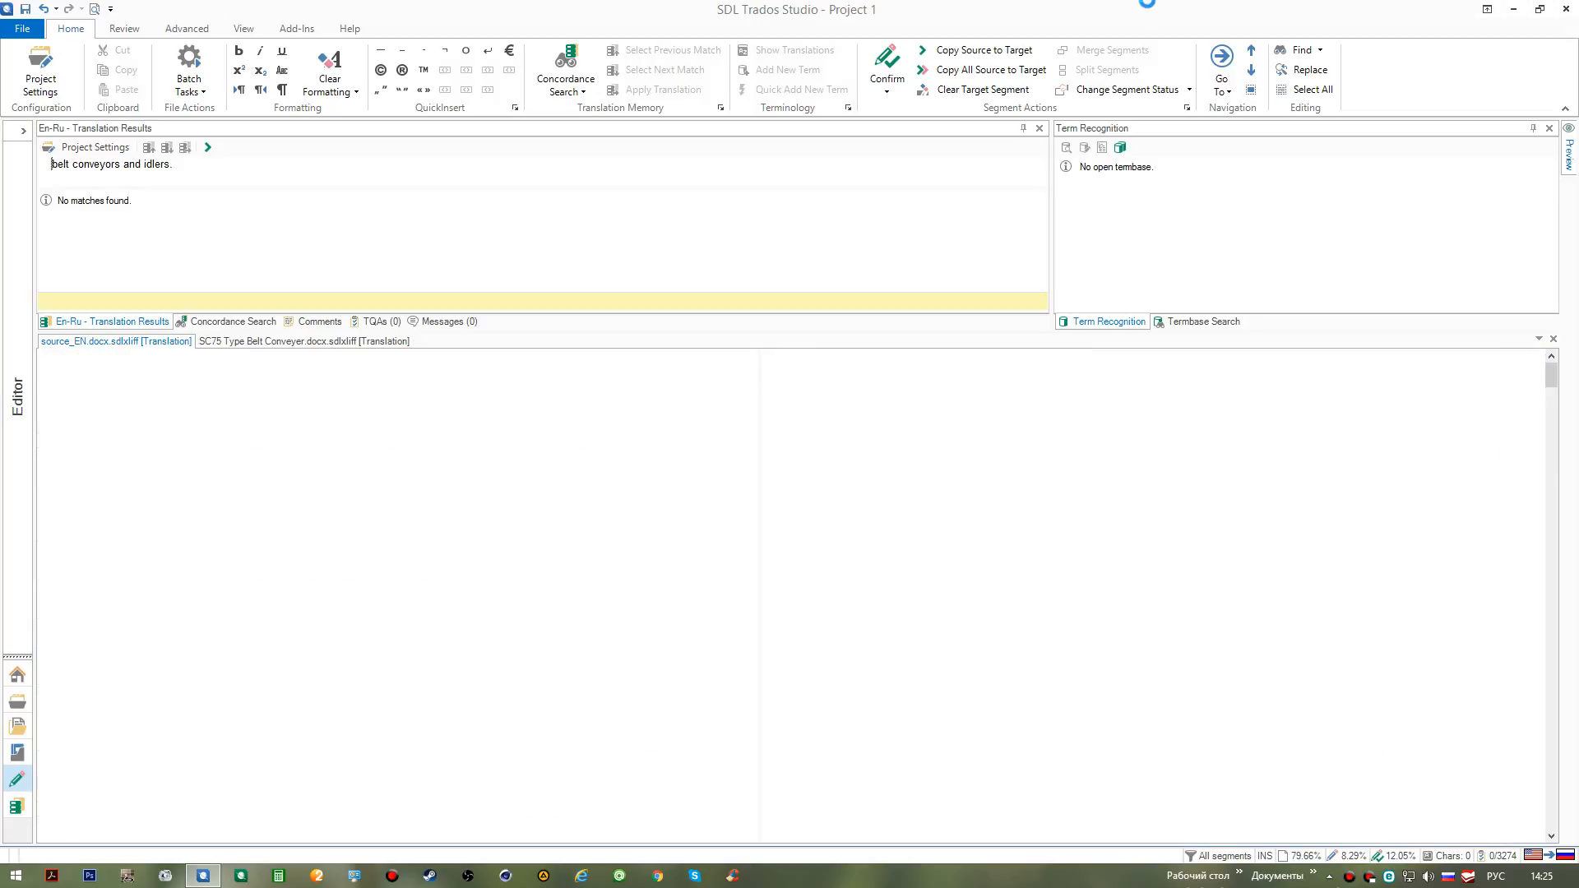
{"action": "key", "text": "ctrl+F4"}
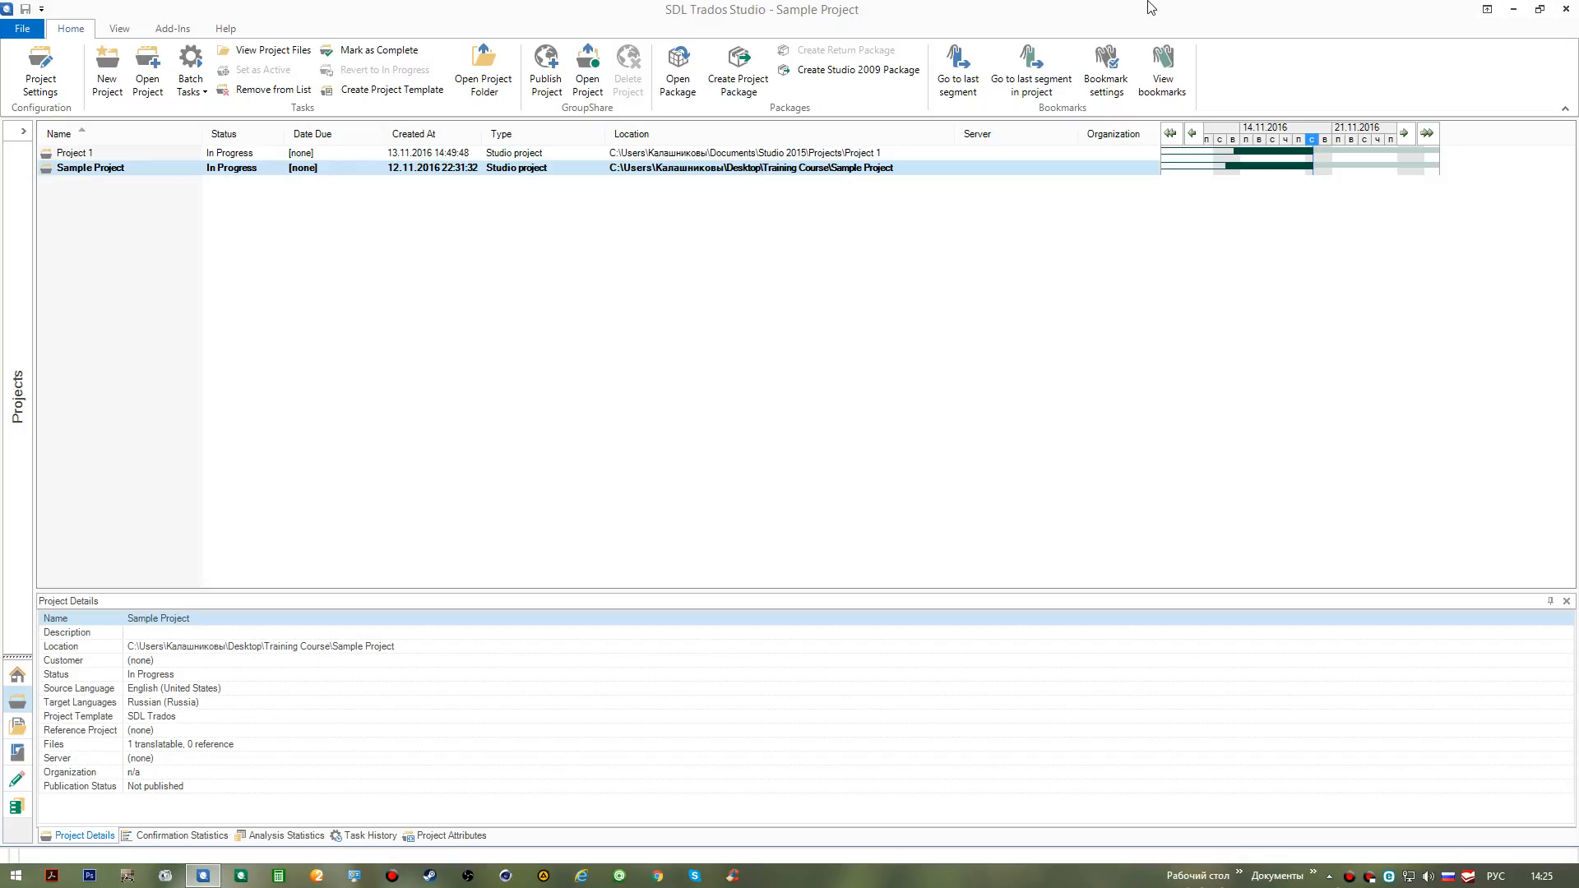
{"action": "double_click", "coordinate": [141, 152]}
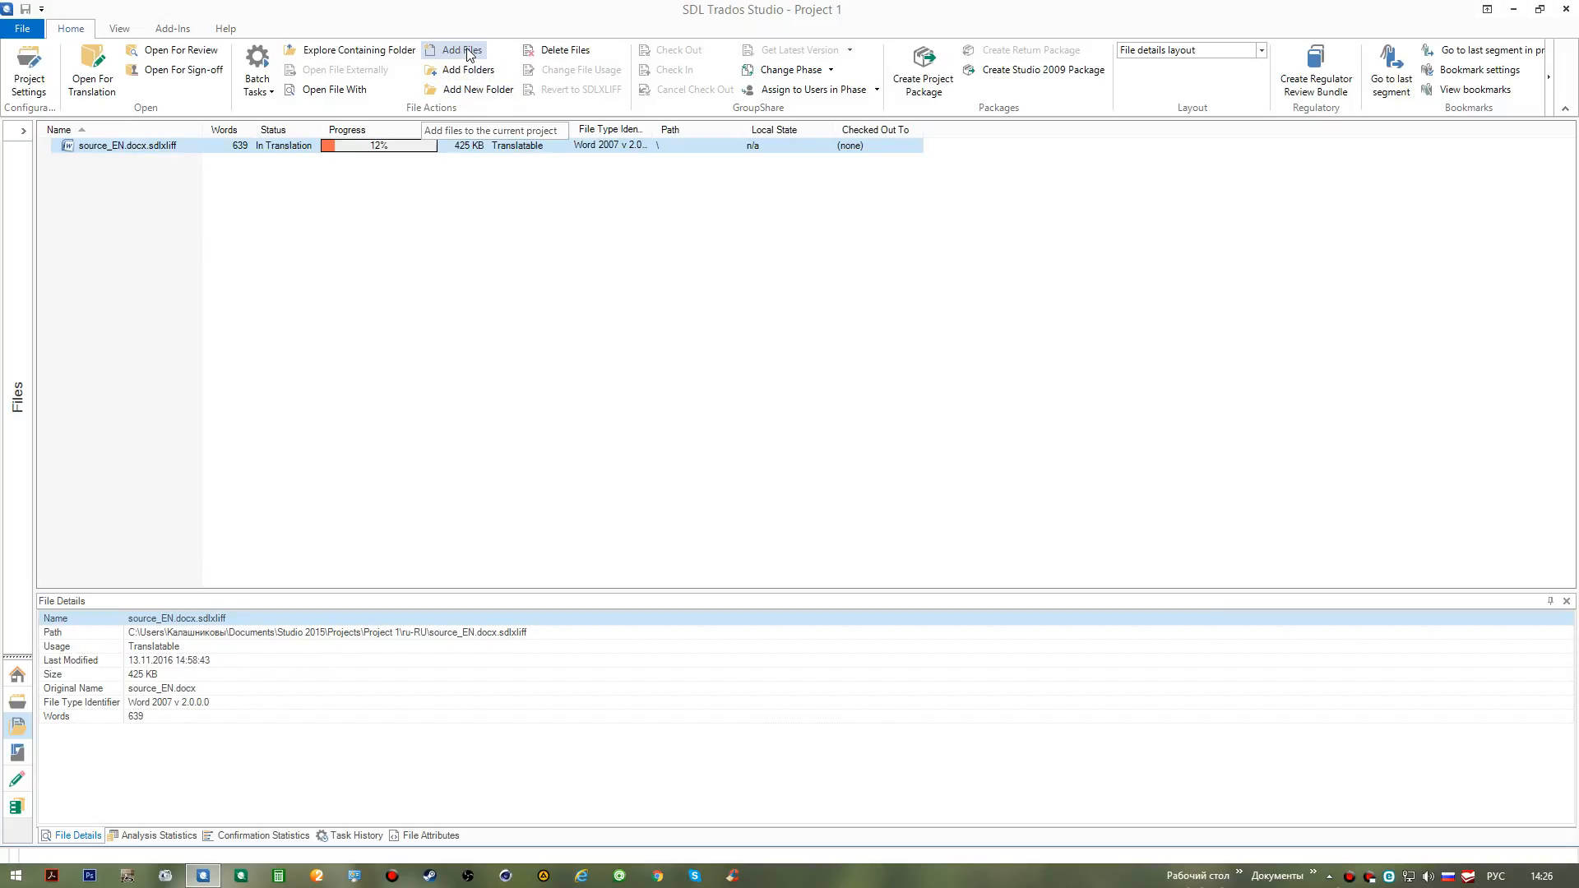
Step: Add the file 1755 from Training Course > sample files > adding files on the desktop to Project 1
{"action": "right_click", "coordinate": [135, 274]}
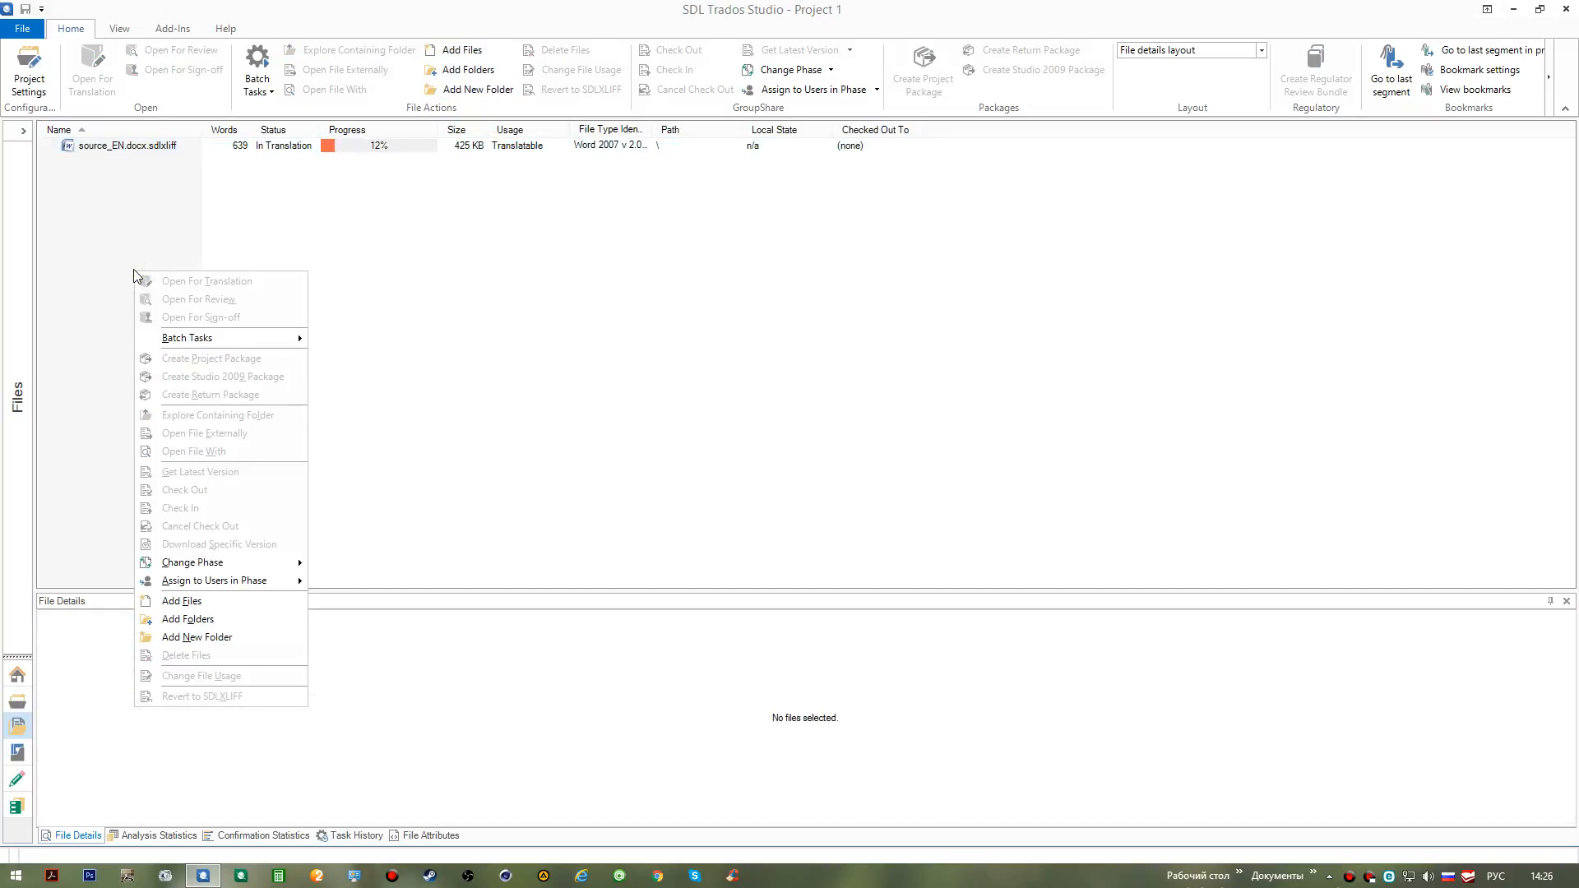
{"action": "left_click", "coordinate": [197, 601]}
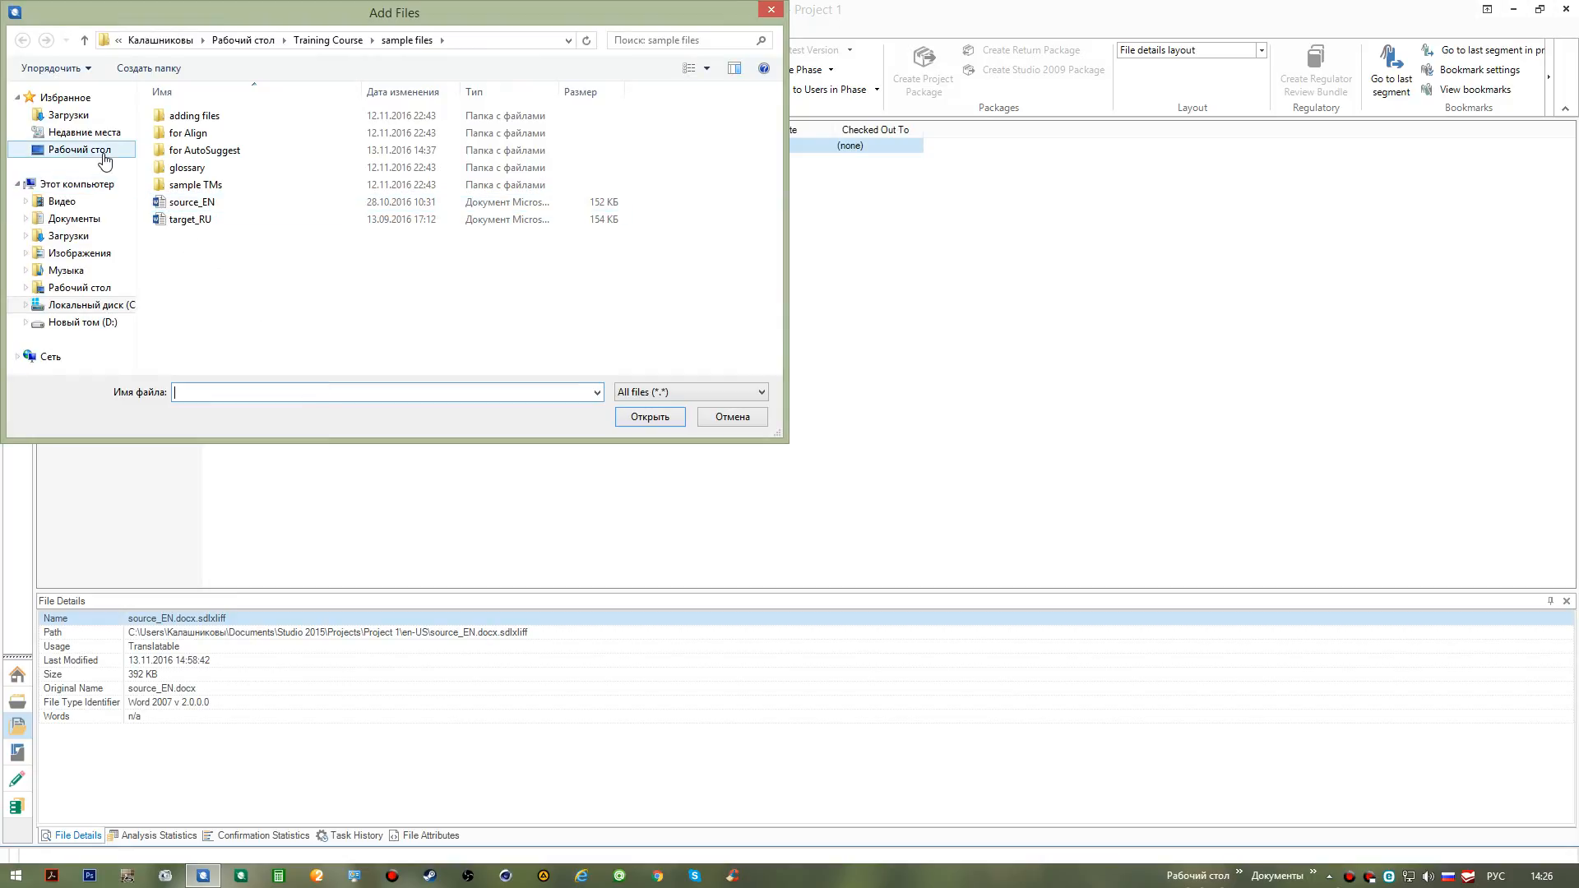
{"action": "left_click", "coordinate": [80, 149]}
{"action": "left_click_drag", "start_coordinate": [372, 13], "coordinate": [647, 121]}
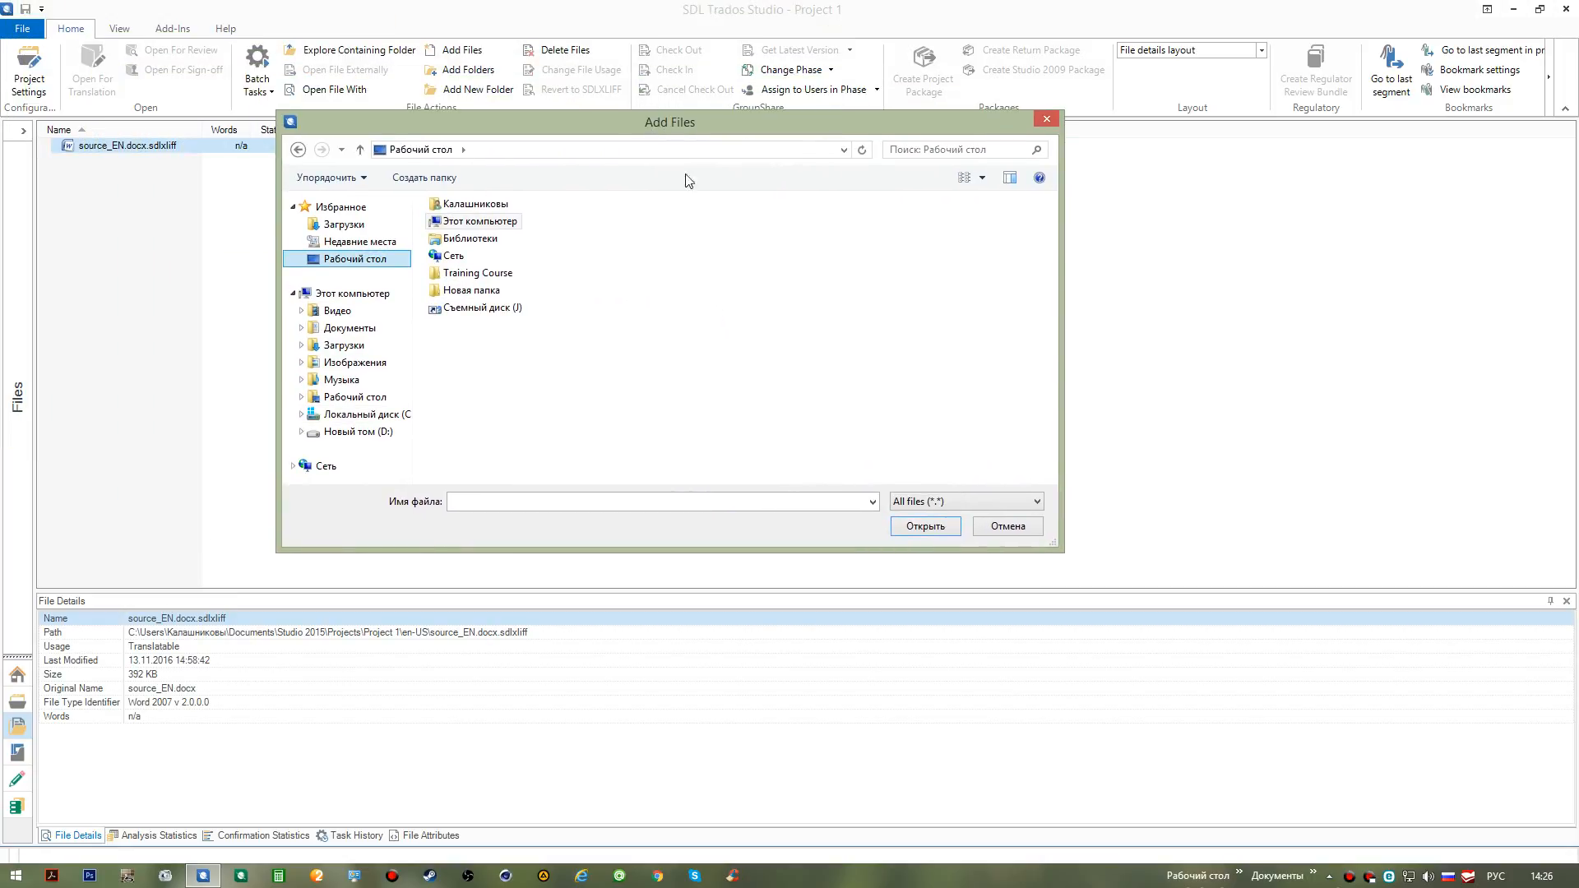
{"action": "double_click", "coordinate": [476, 272]}
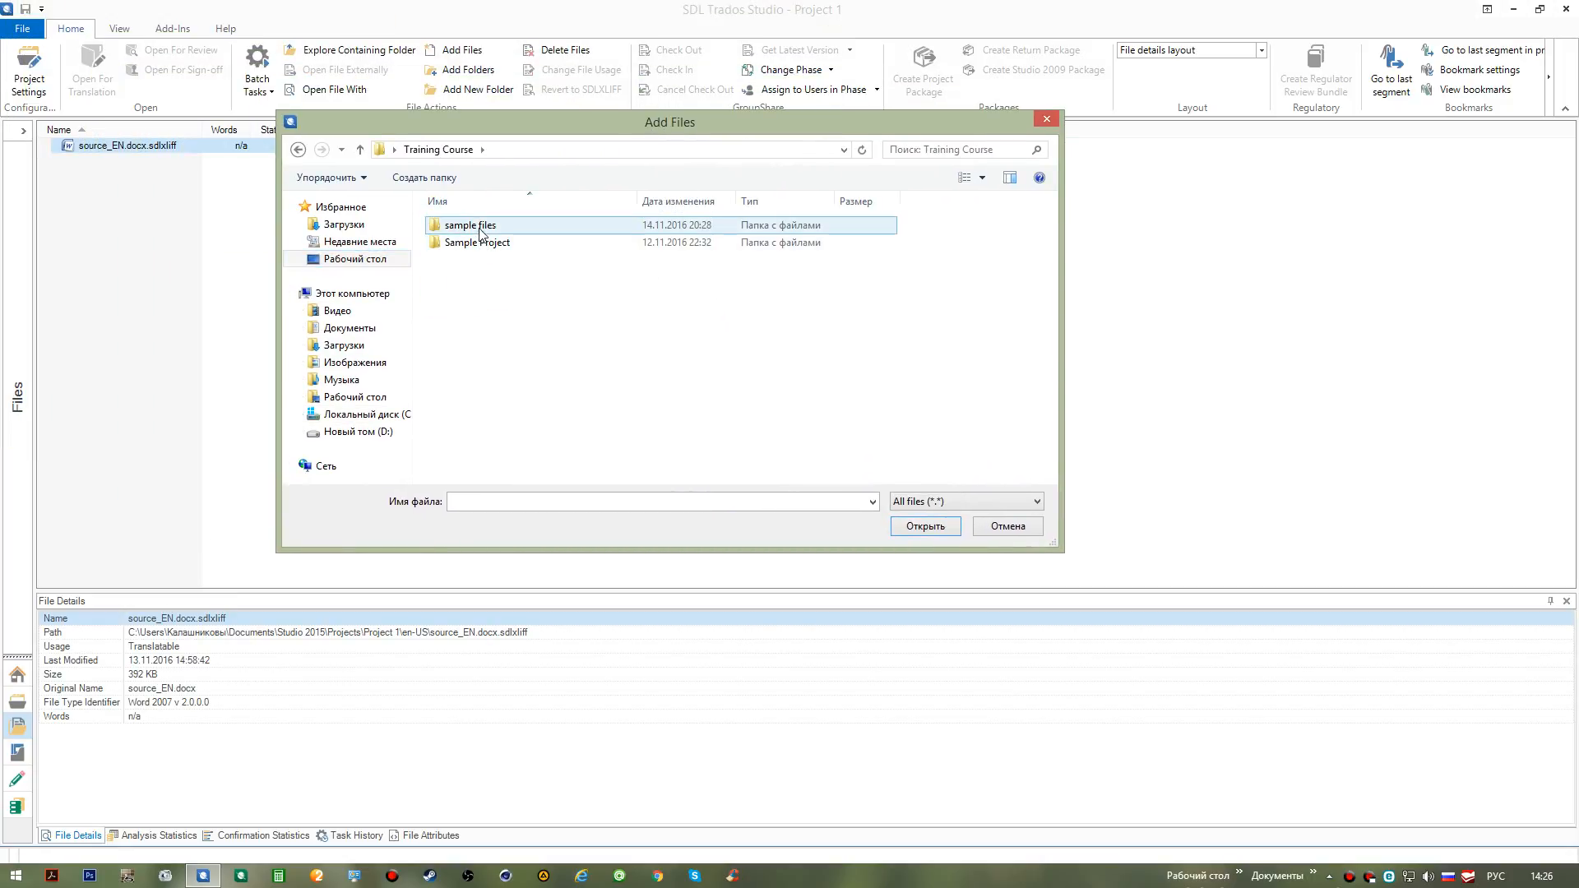
{"action": "double_click", "coordinate": [481, 233]}
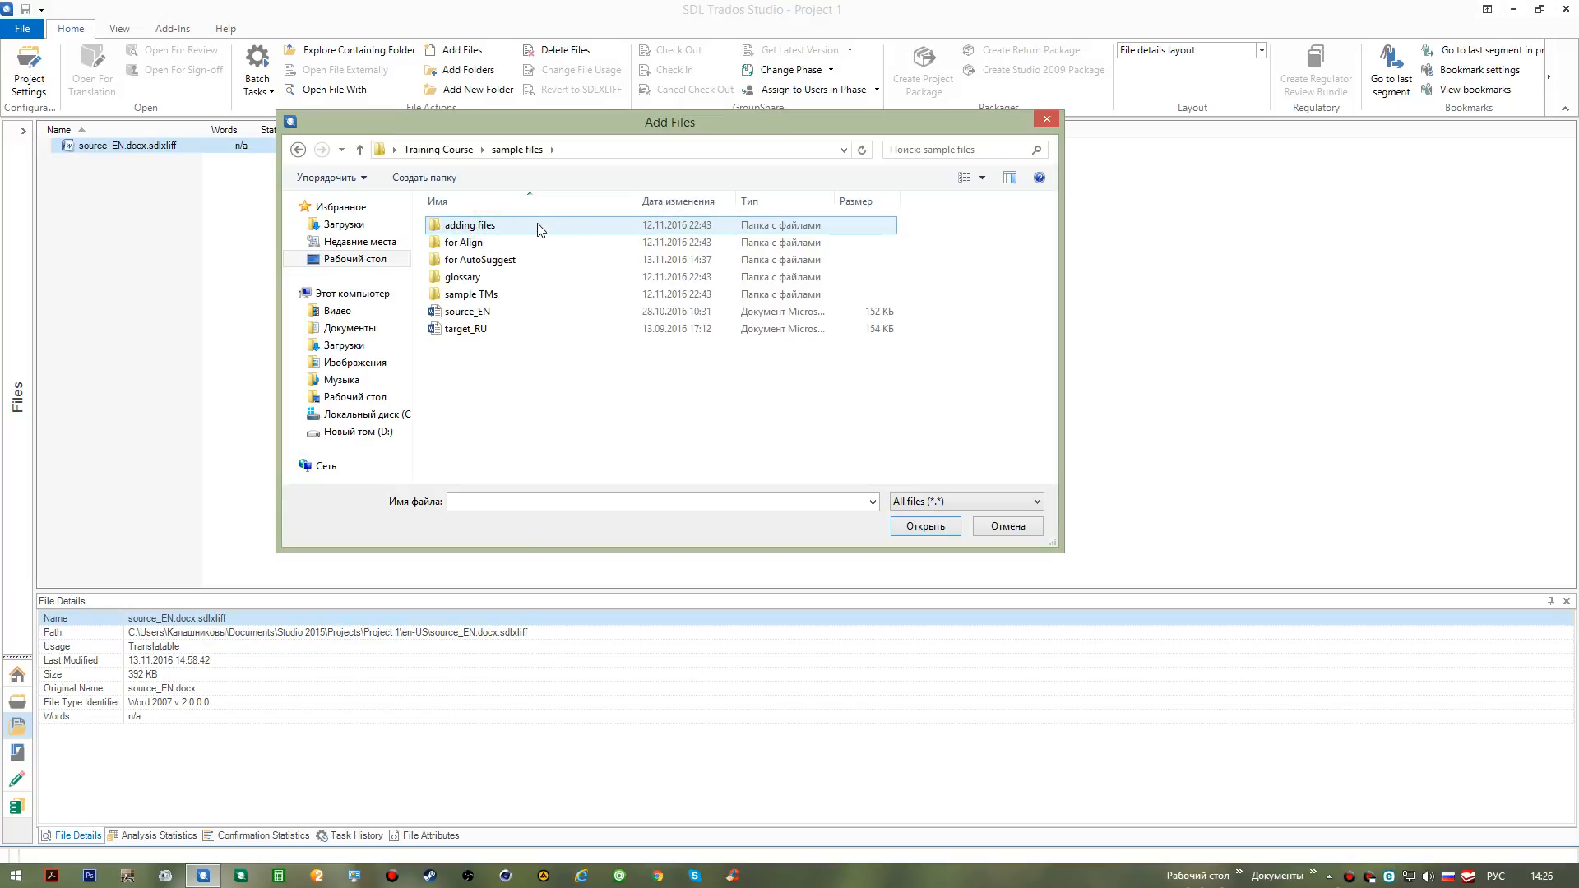
{"action": "double_click", "coordinate": [538, 226]}
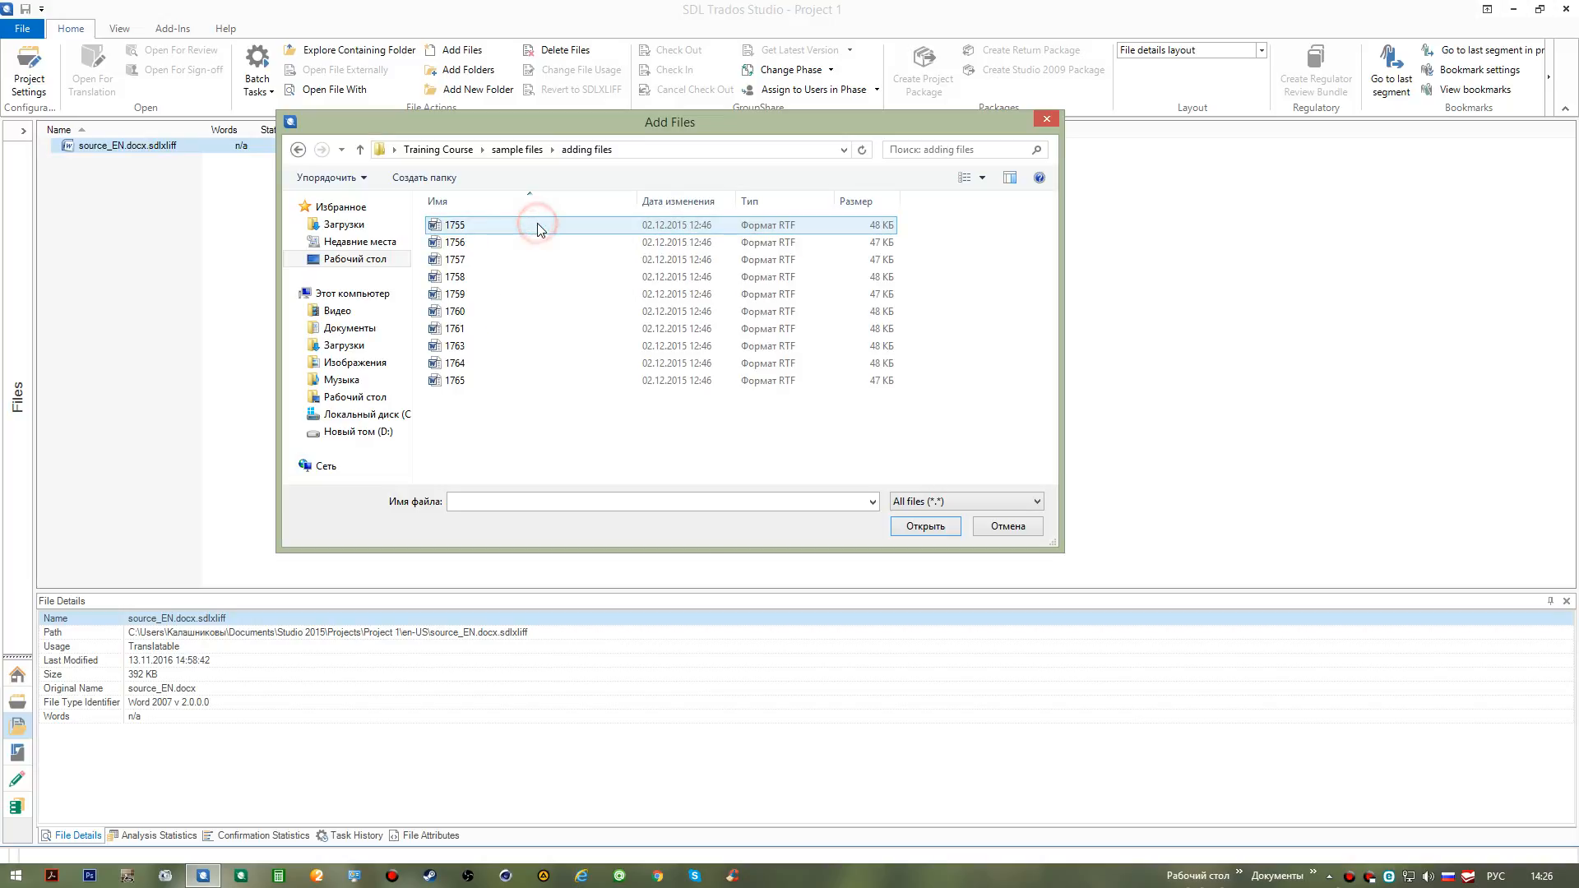
{"action": "double_click", "coordinate": [537, 224]}
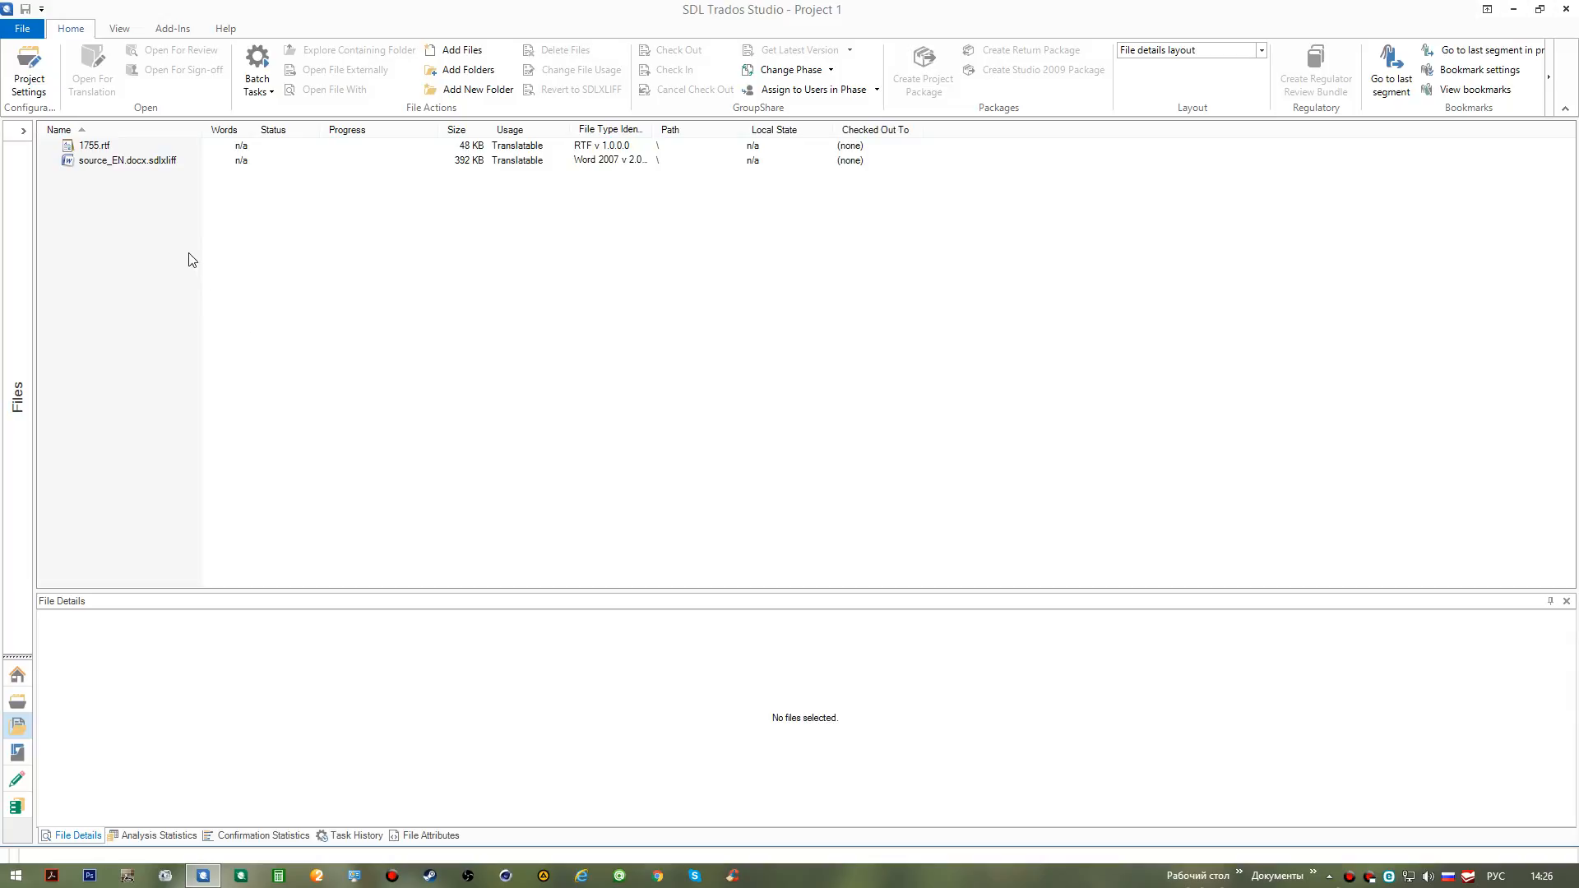
Step: Run the "Prepare without project TM" batch task on 1755.rtf with the default PerfectMatch settings and close the completed batch processing
{"action": "left_click", "coordinate": [105, 152]}
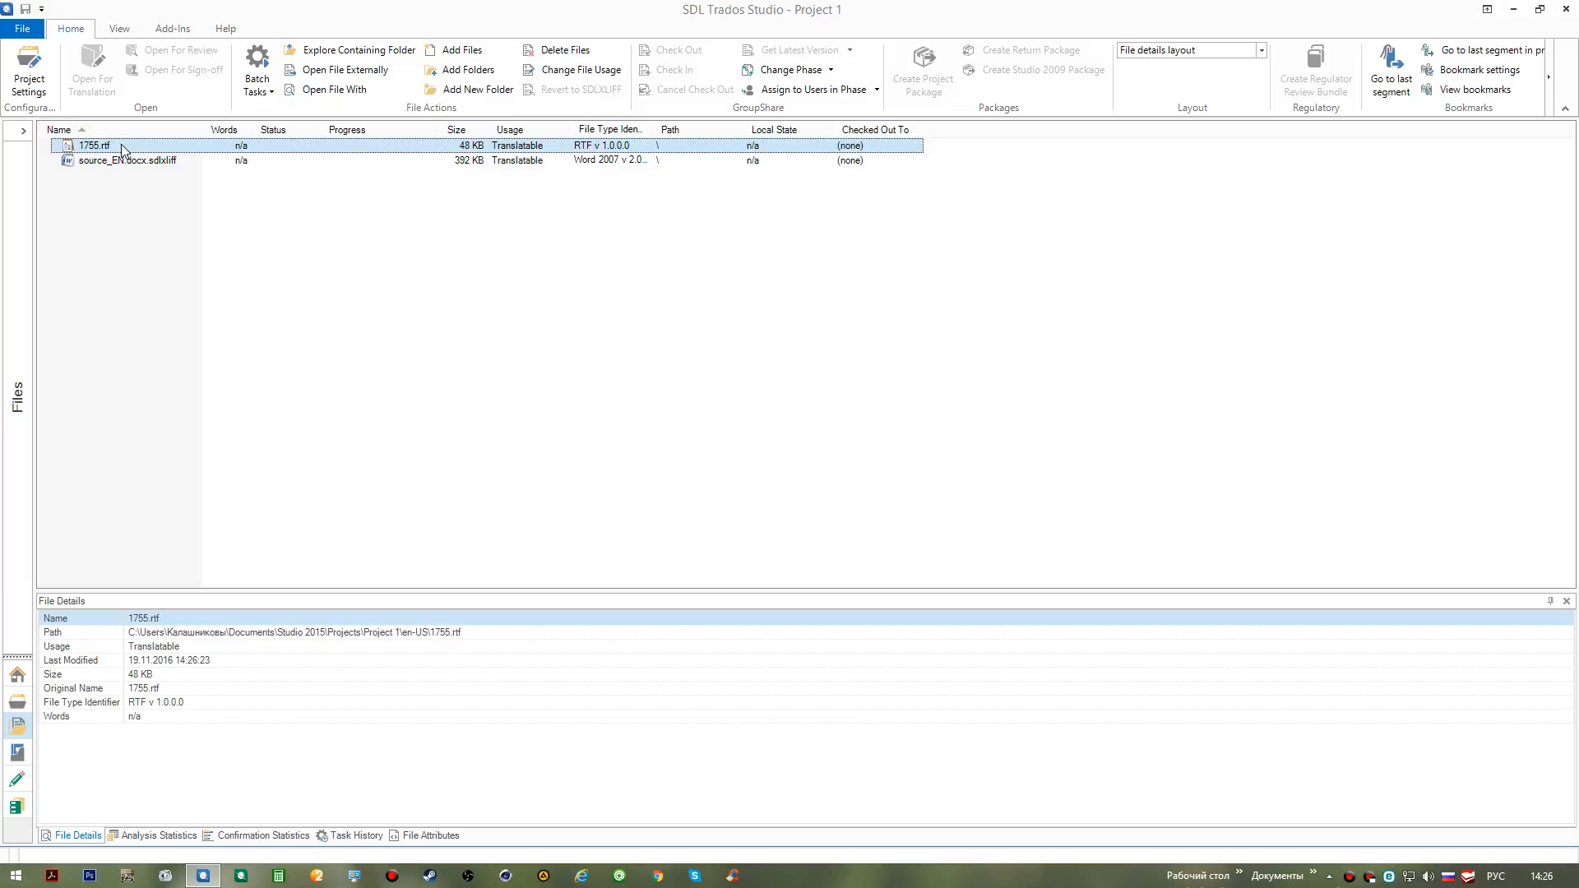
{"action": "left_click", "coordinate": [265, 92]}
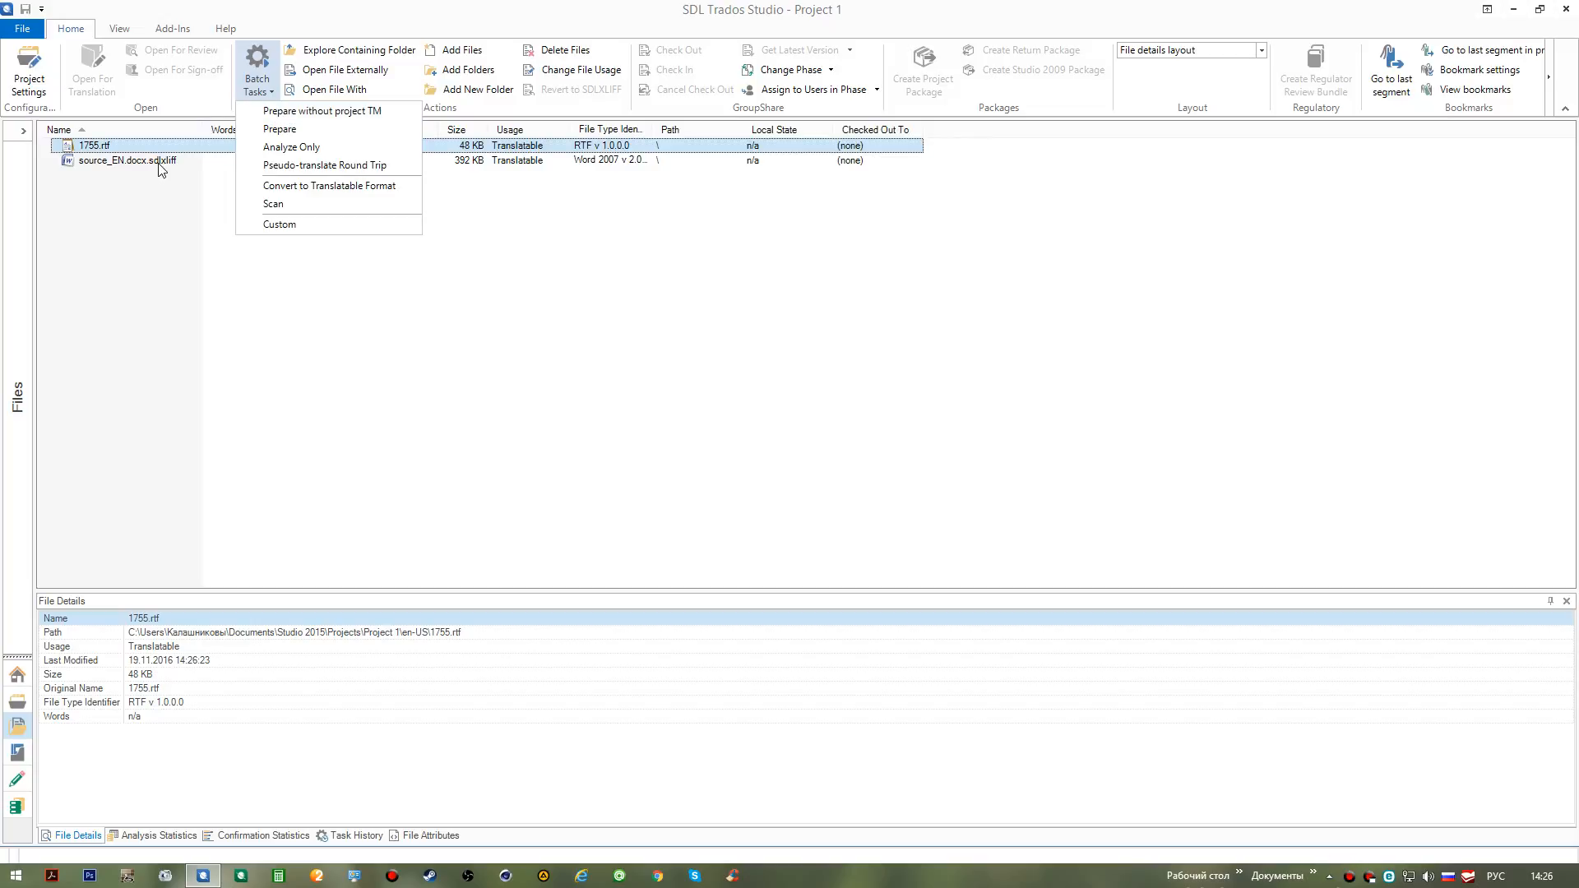
{"action": "left_click", "coordinate": [119, 145]}
{"action": "right_click", "coordinate": [108, 147]}
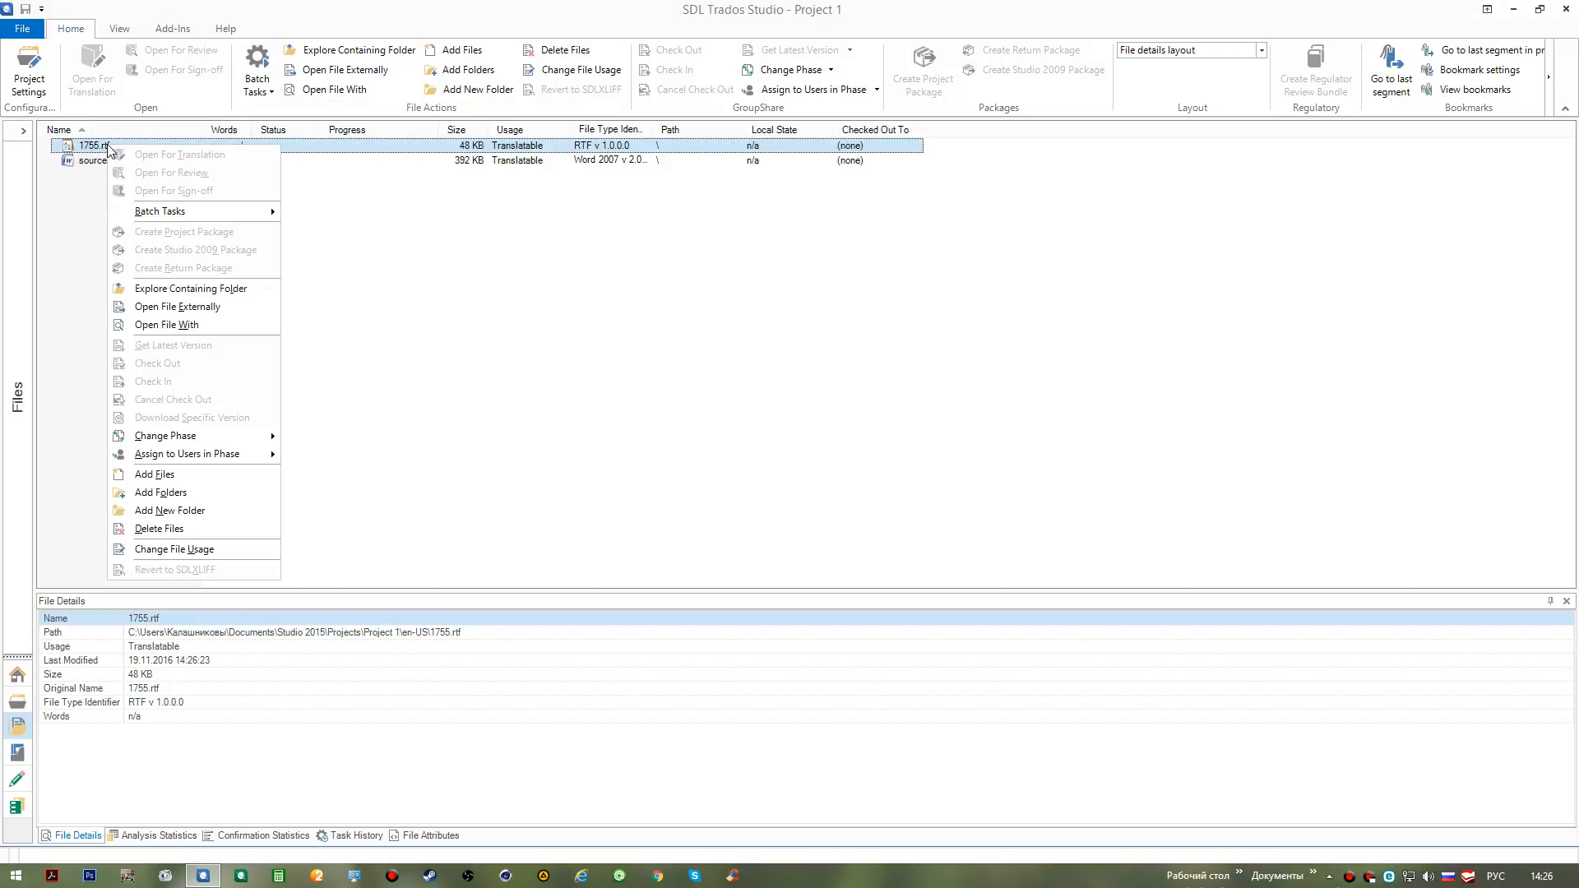
{"action": "mouse_move", "coordinate": [212, 218]}
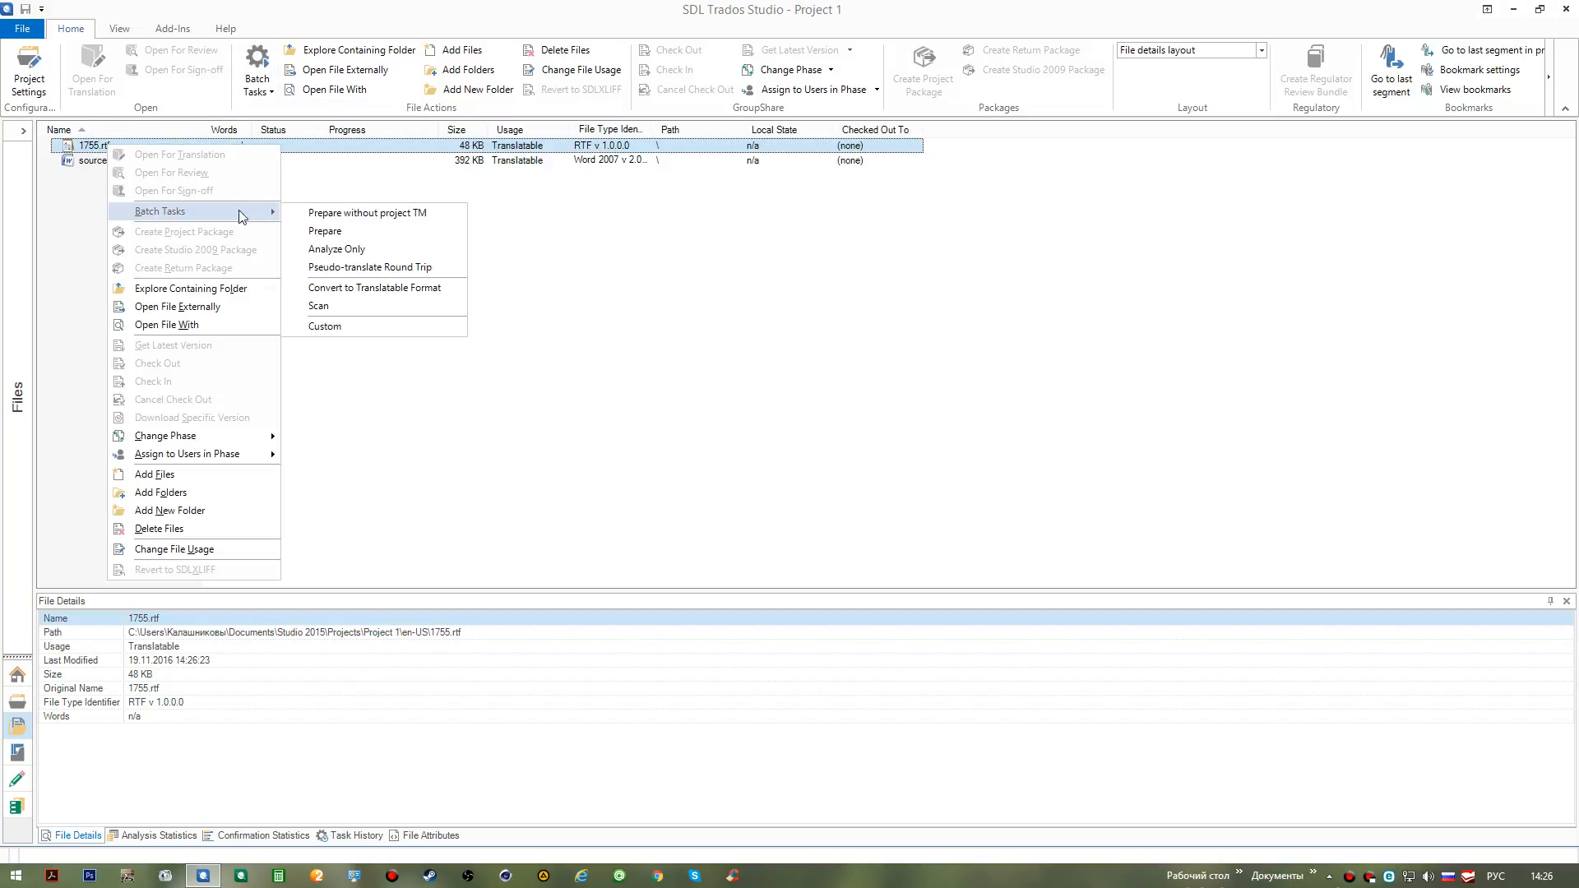
{"action": "left_click", "coordinate": [312, 216]}
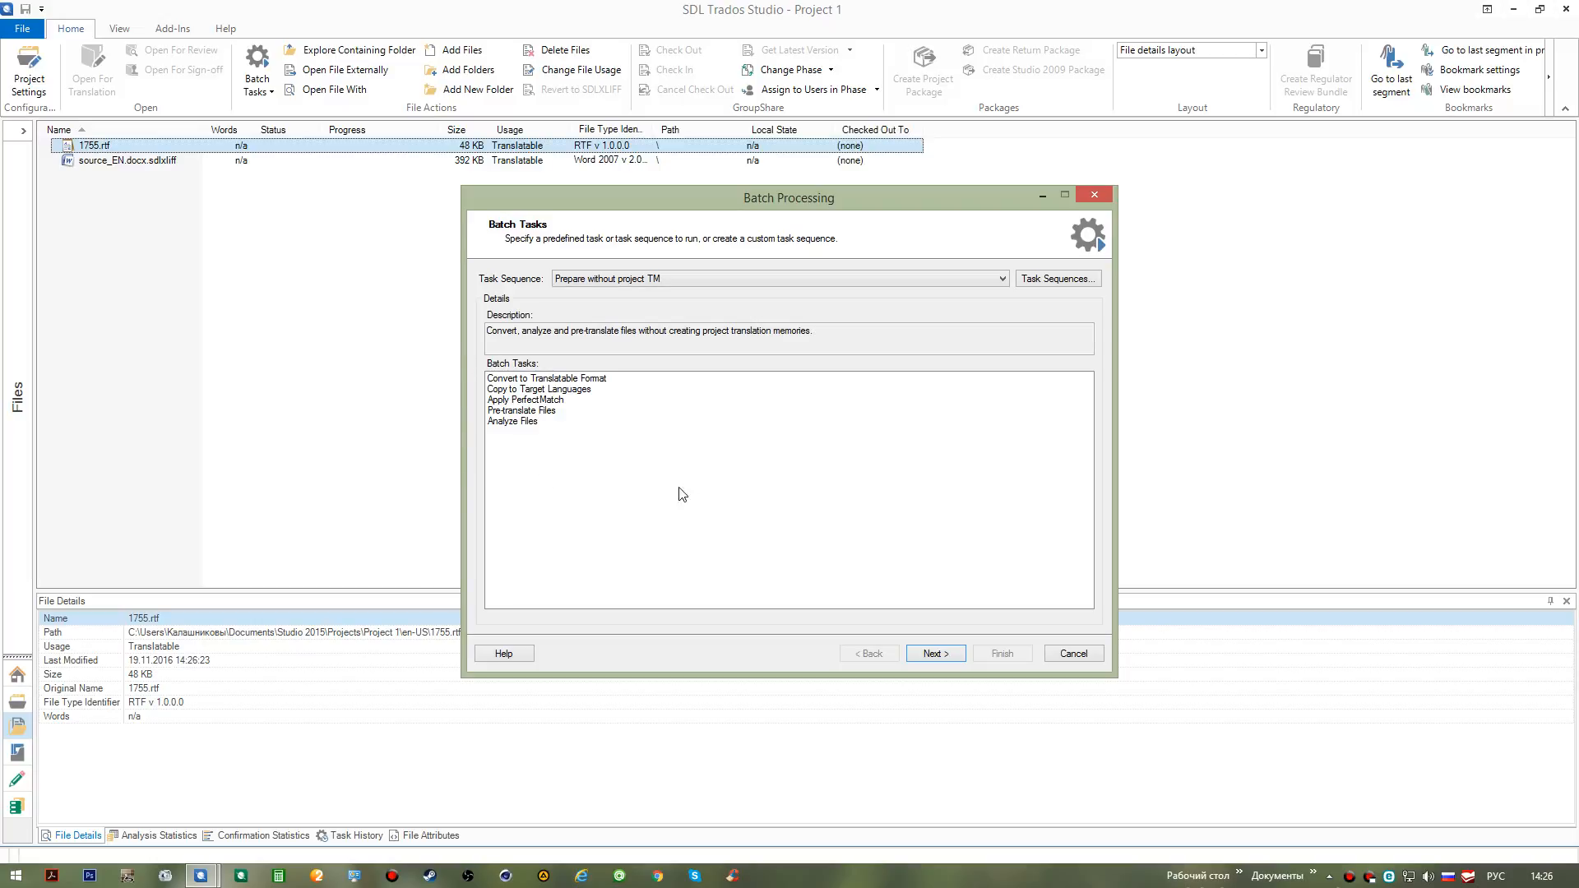
{"action": "left_click", "coordinate": [935, 654]}
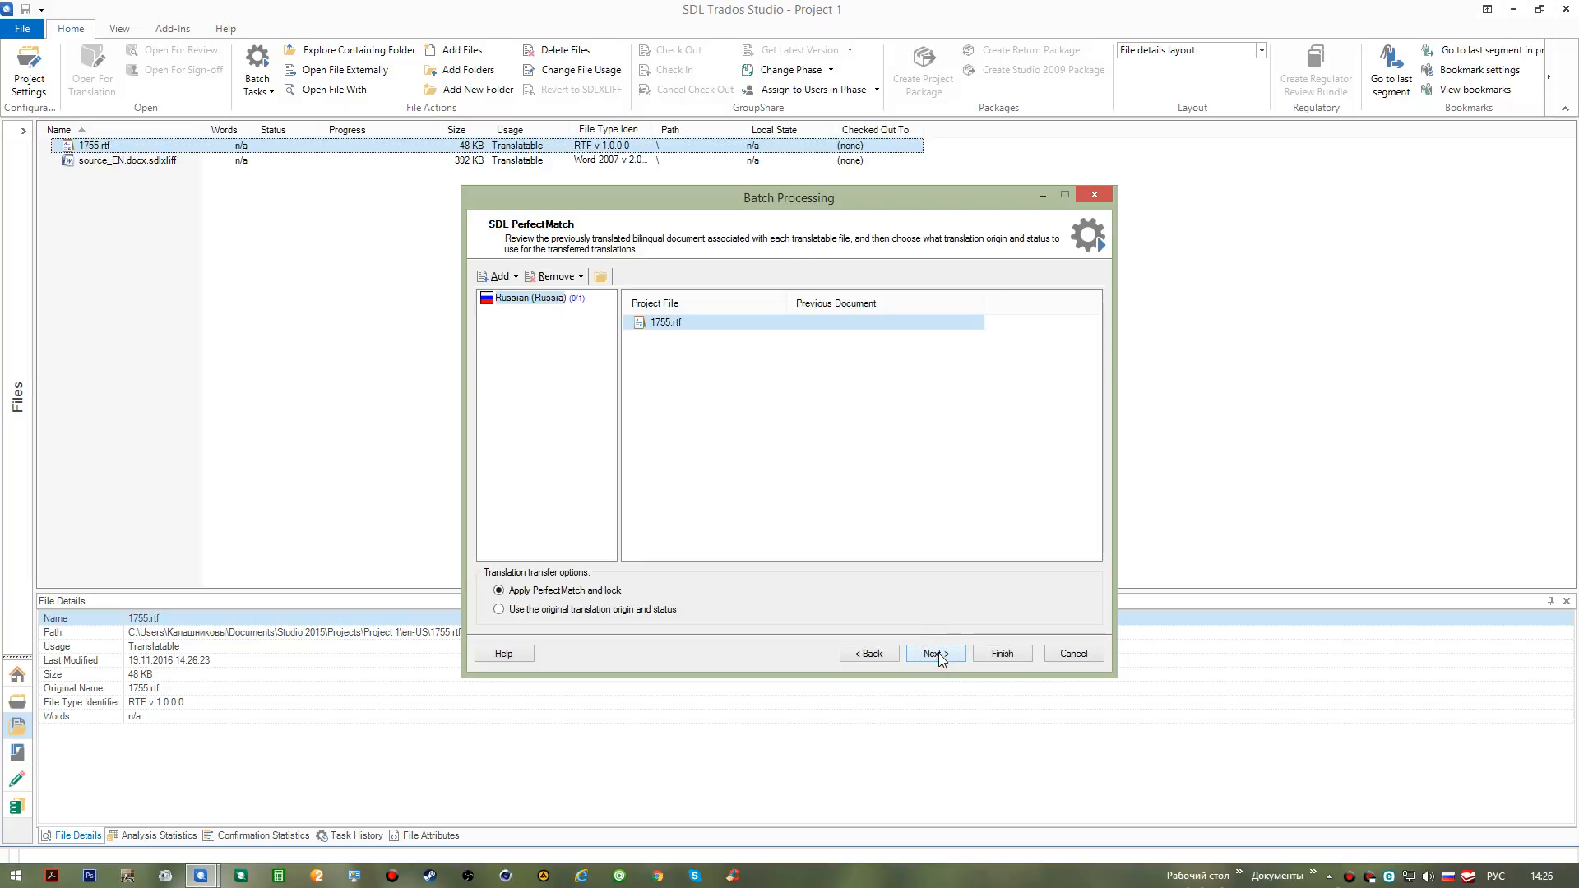
{"action": "left_click", "coordinate": [1000, 657]}
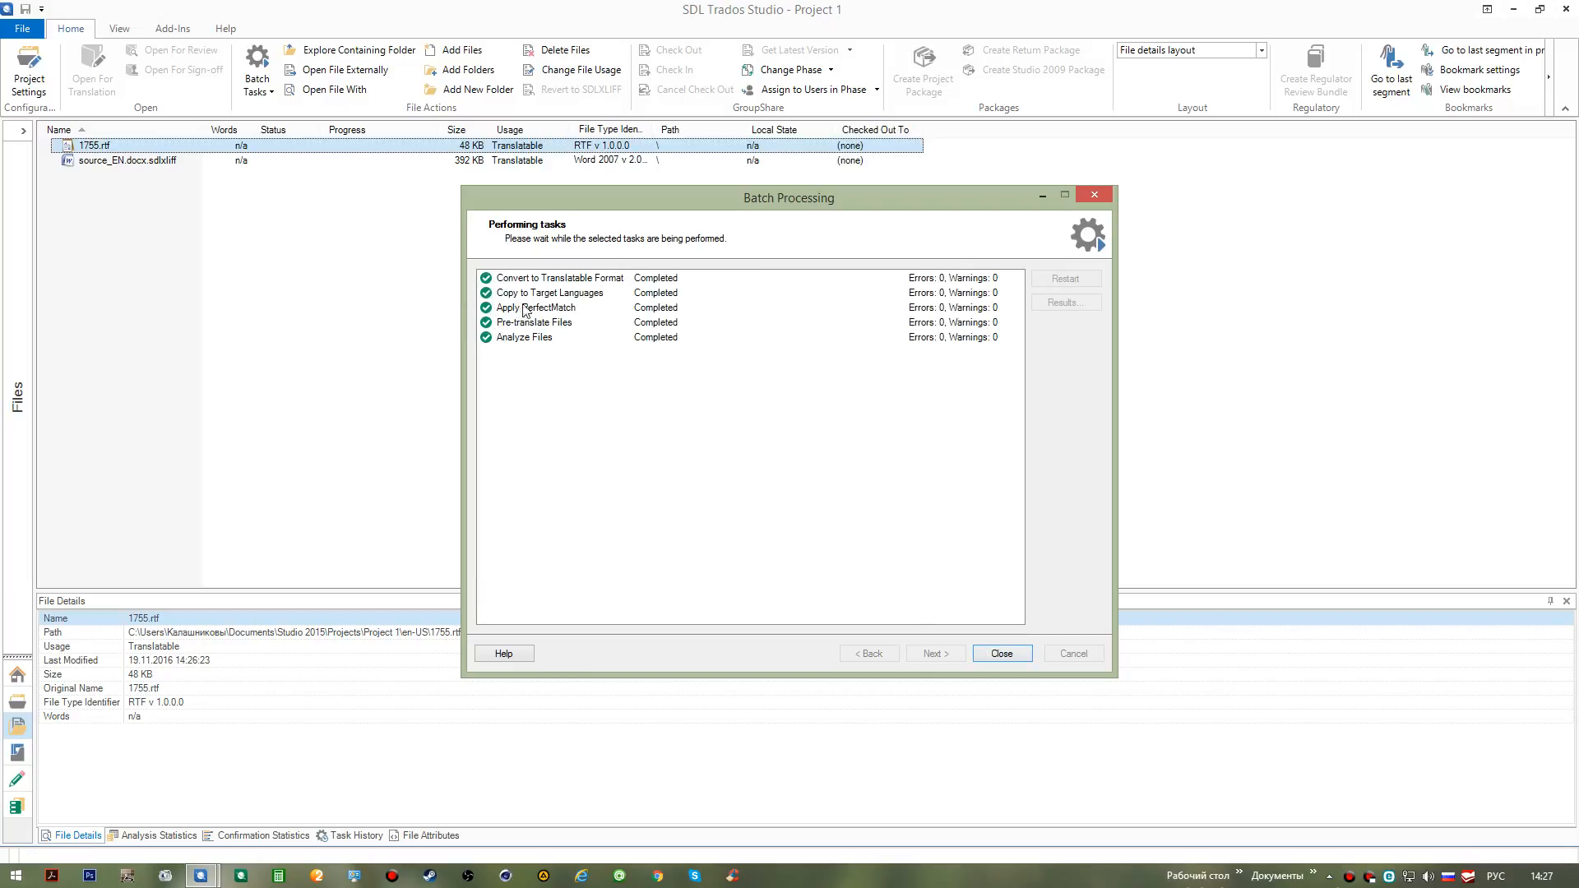
{"action": "left_click", "coordinate": [1001, 653]}
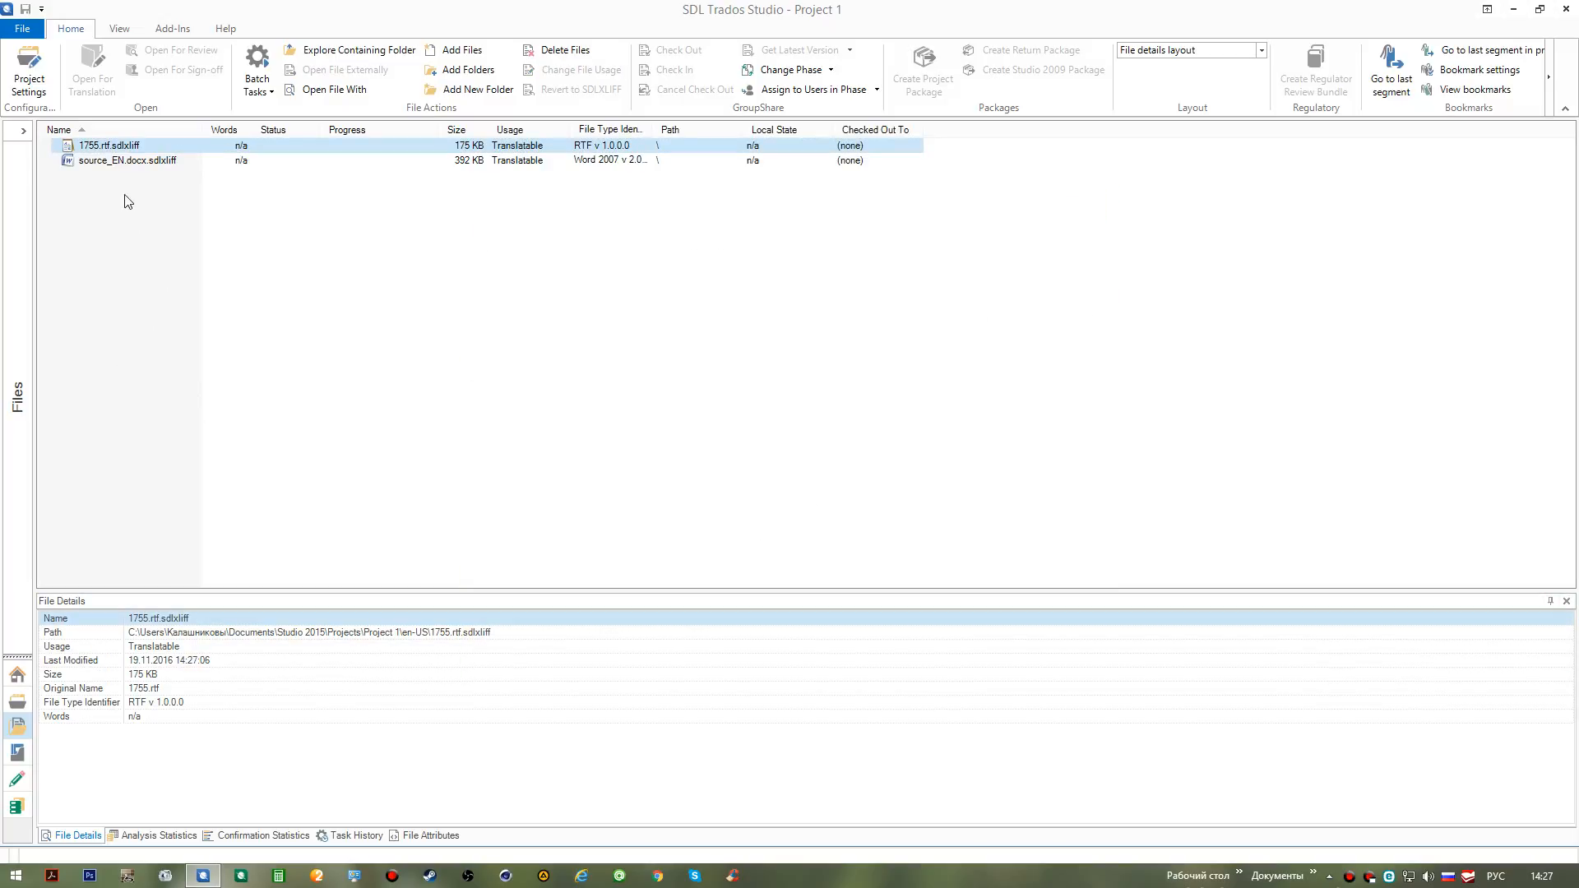
Step: Switch the Project 1 file list to the Russian (Russia) target files
{"action": "left_click", "coordinate": [19, 246]}
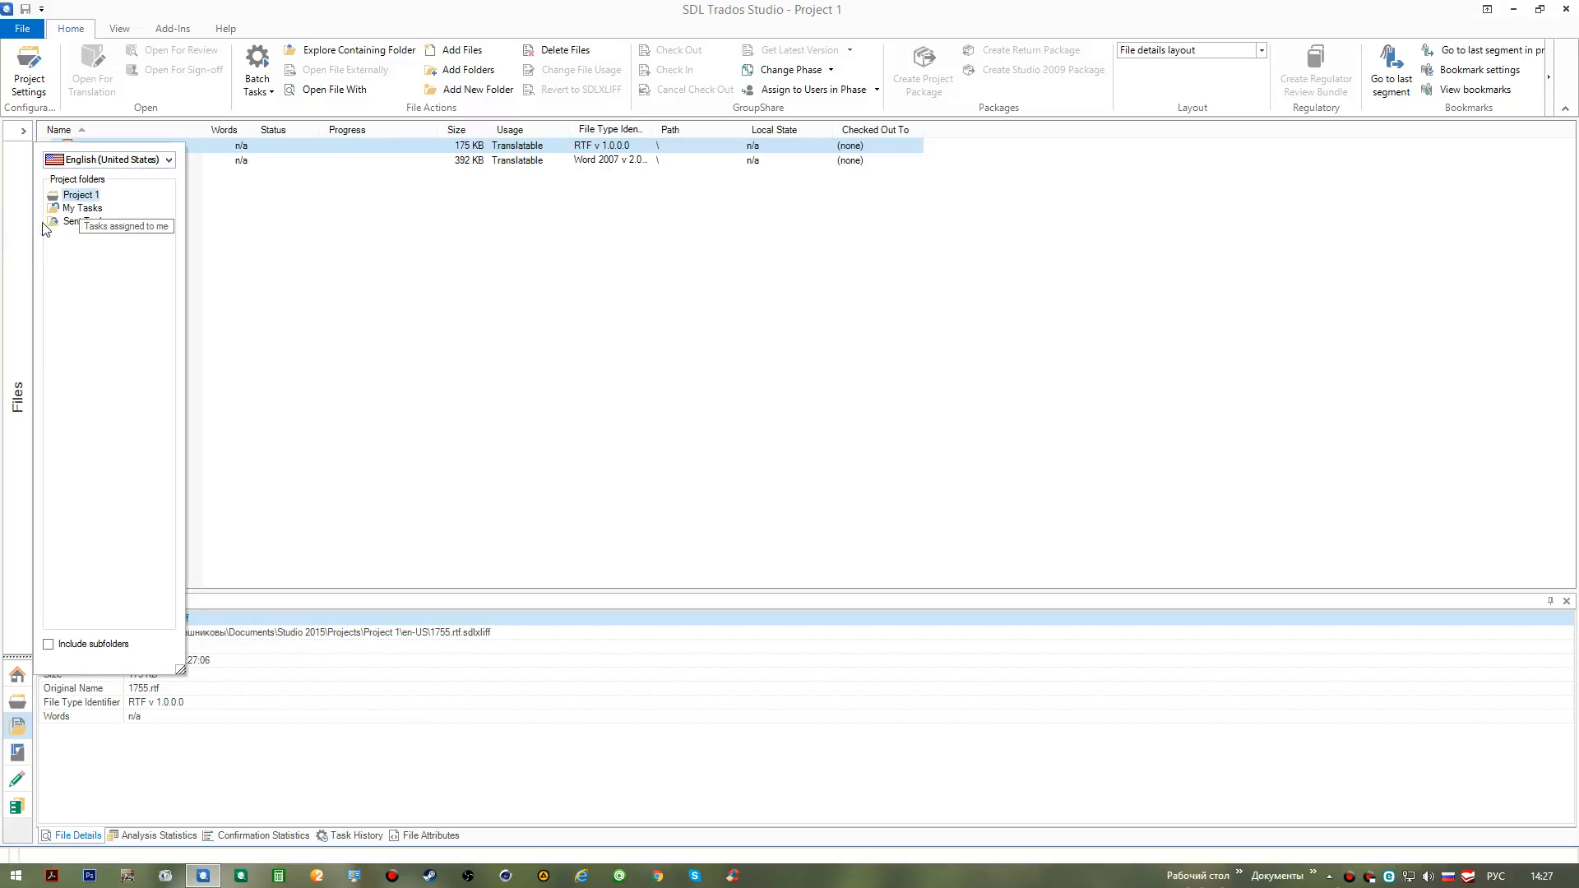
{"action": "left_click", "coordinate": [16, 245]}
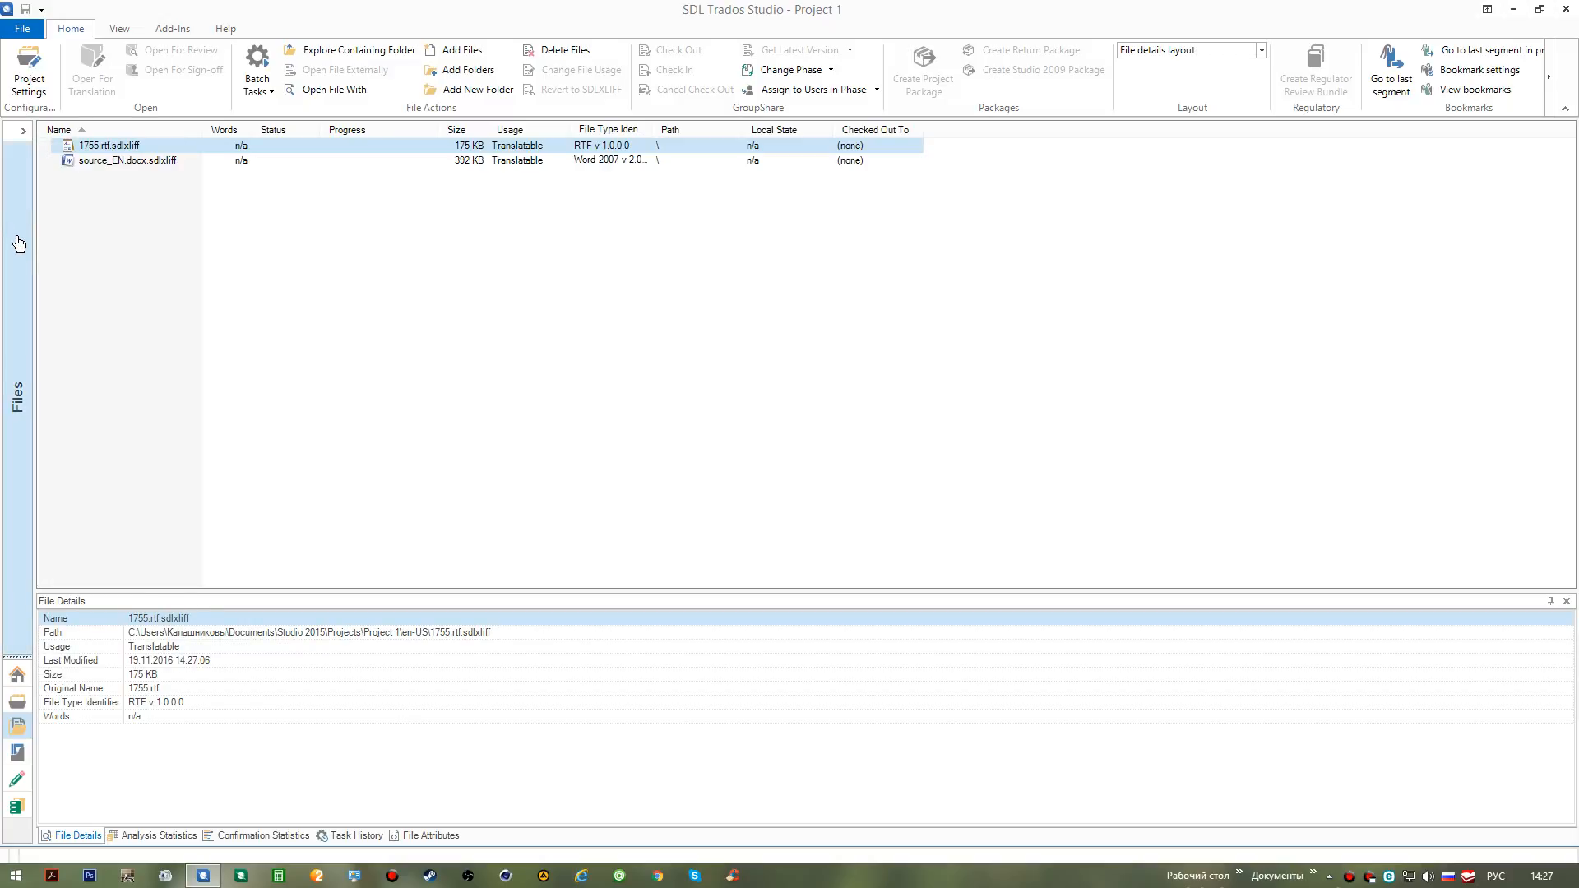
{"action": "left_click", "coordinate": [18, 244]}
{"action": "left_click", "coordinate": [170, 160]}
{"action": "left_click", "coordinate": [155, 196]}
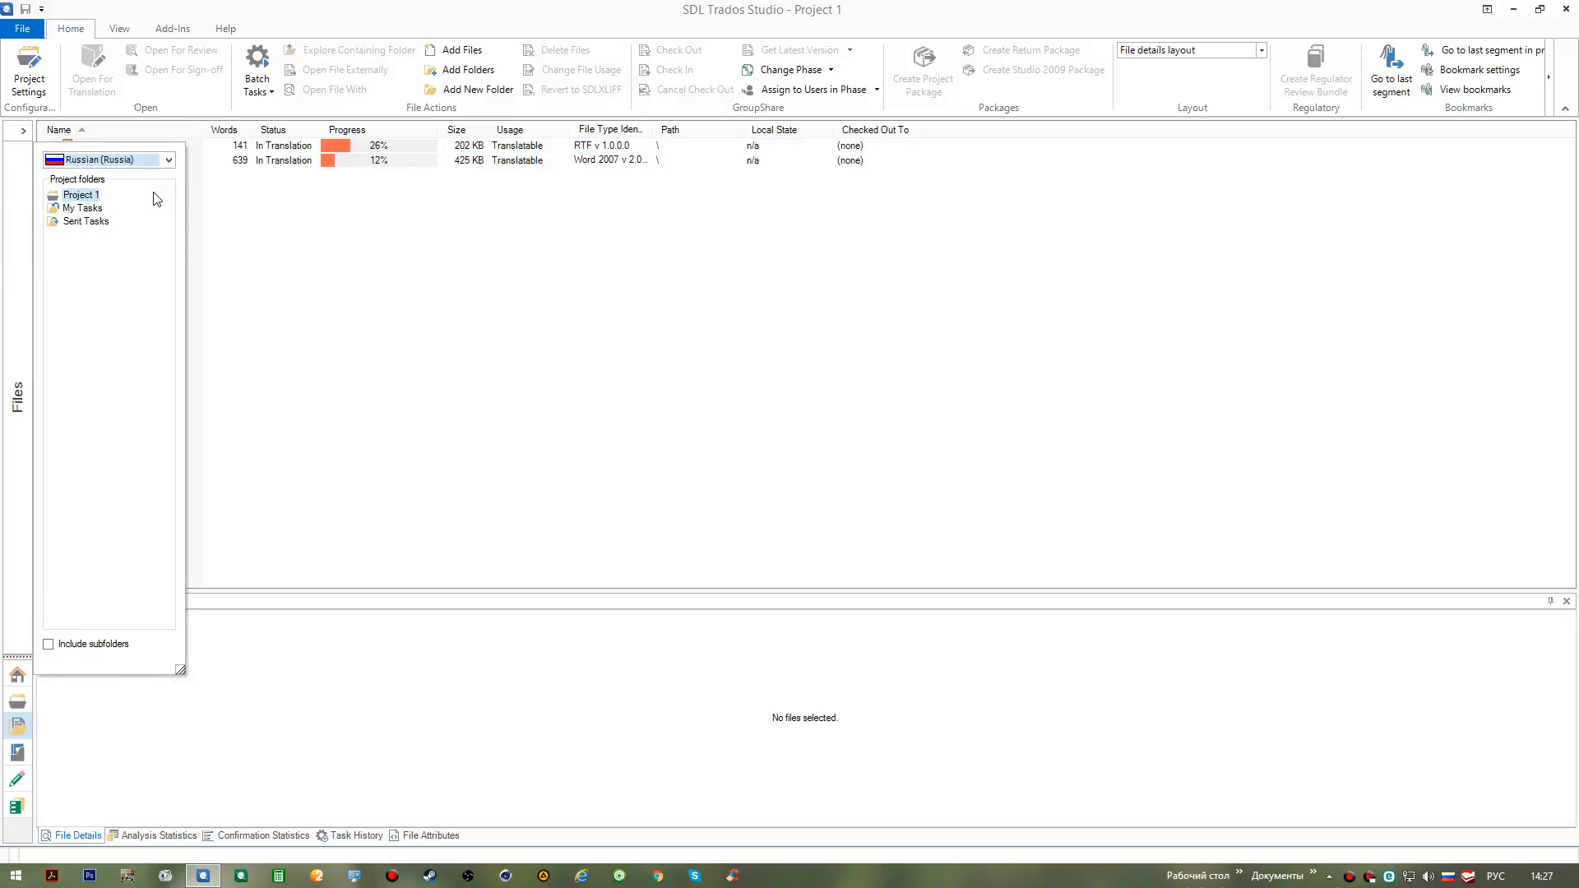
{"action": "left_click", "coordinate": [7, 254]}
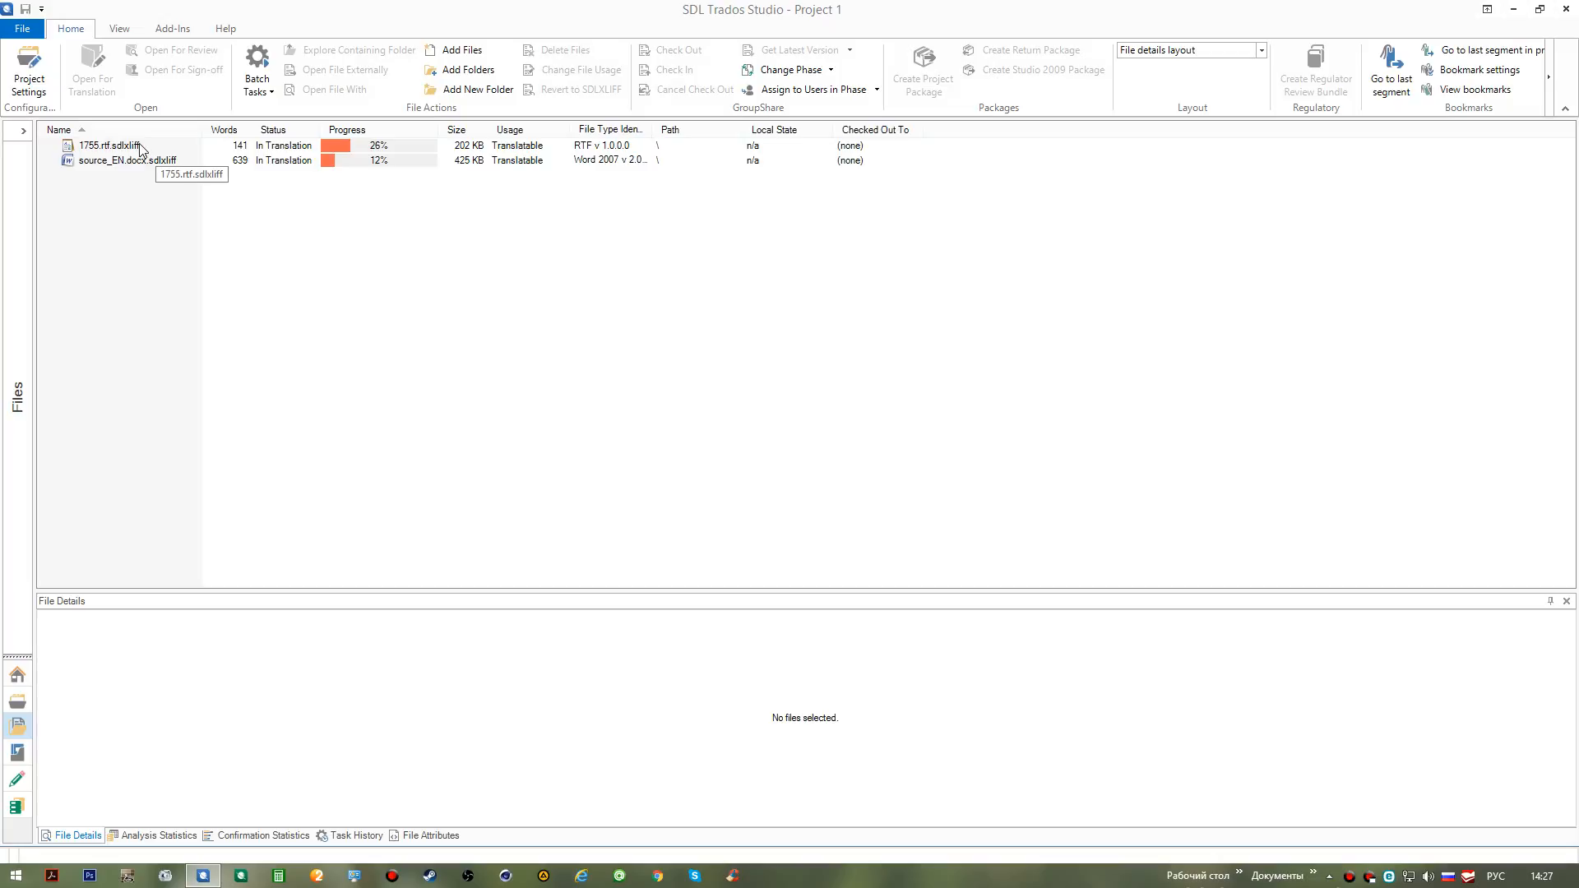
{"action": "right_click", "coordinate": [121, 260]}
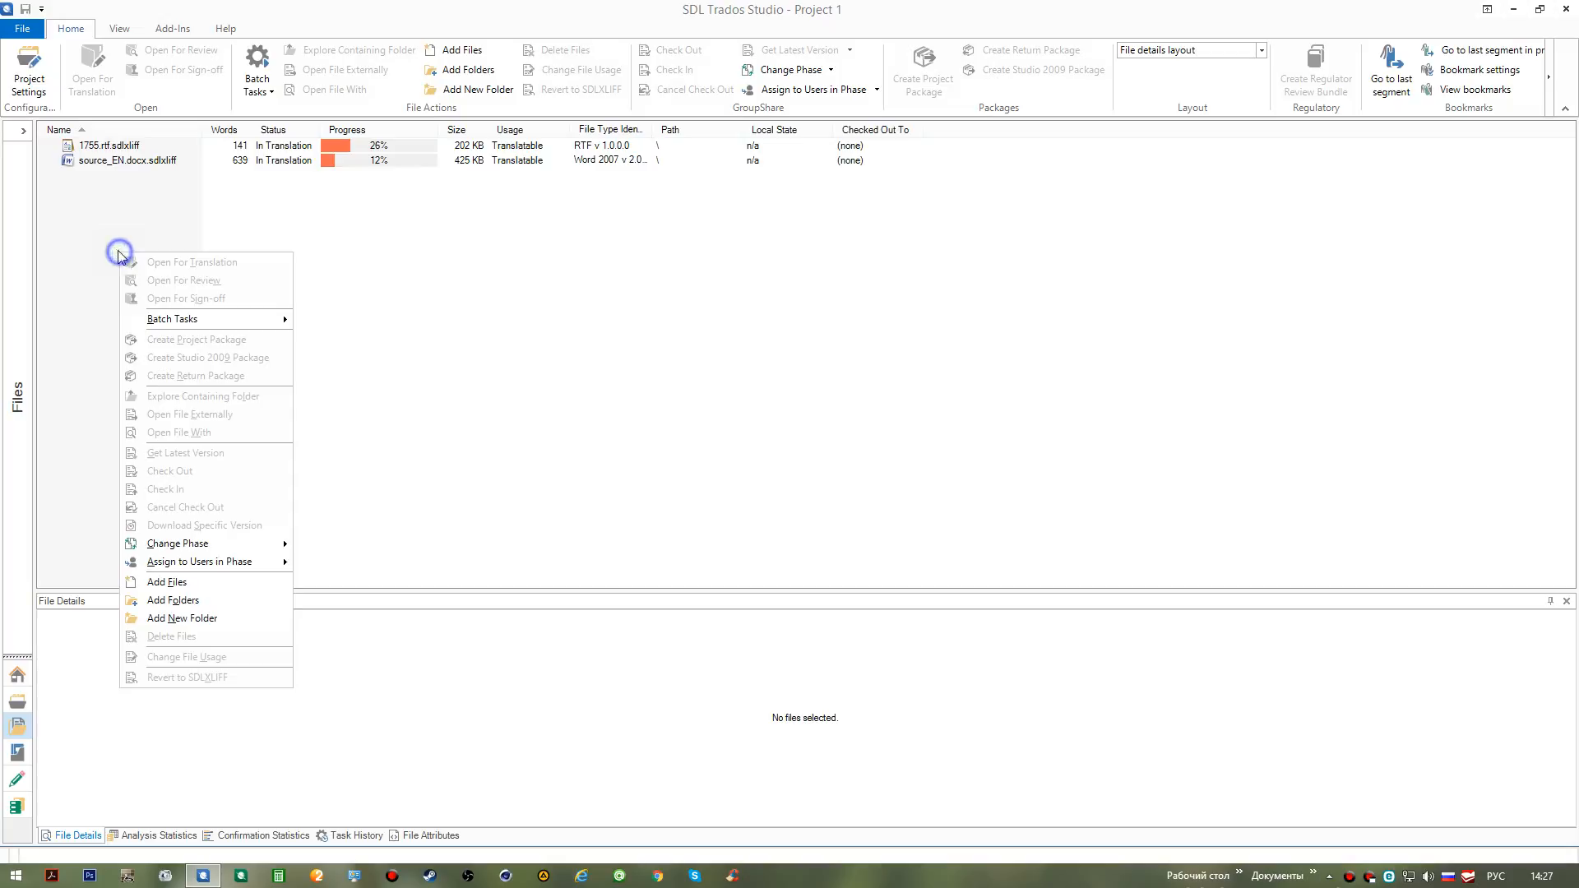
{"action": "mouse_move", "coordinate": [261, 323]}
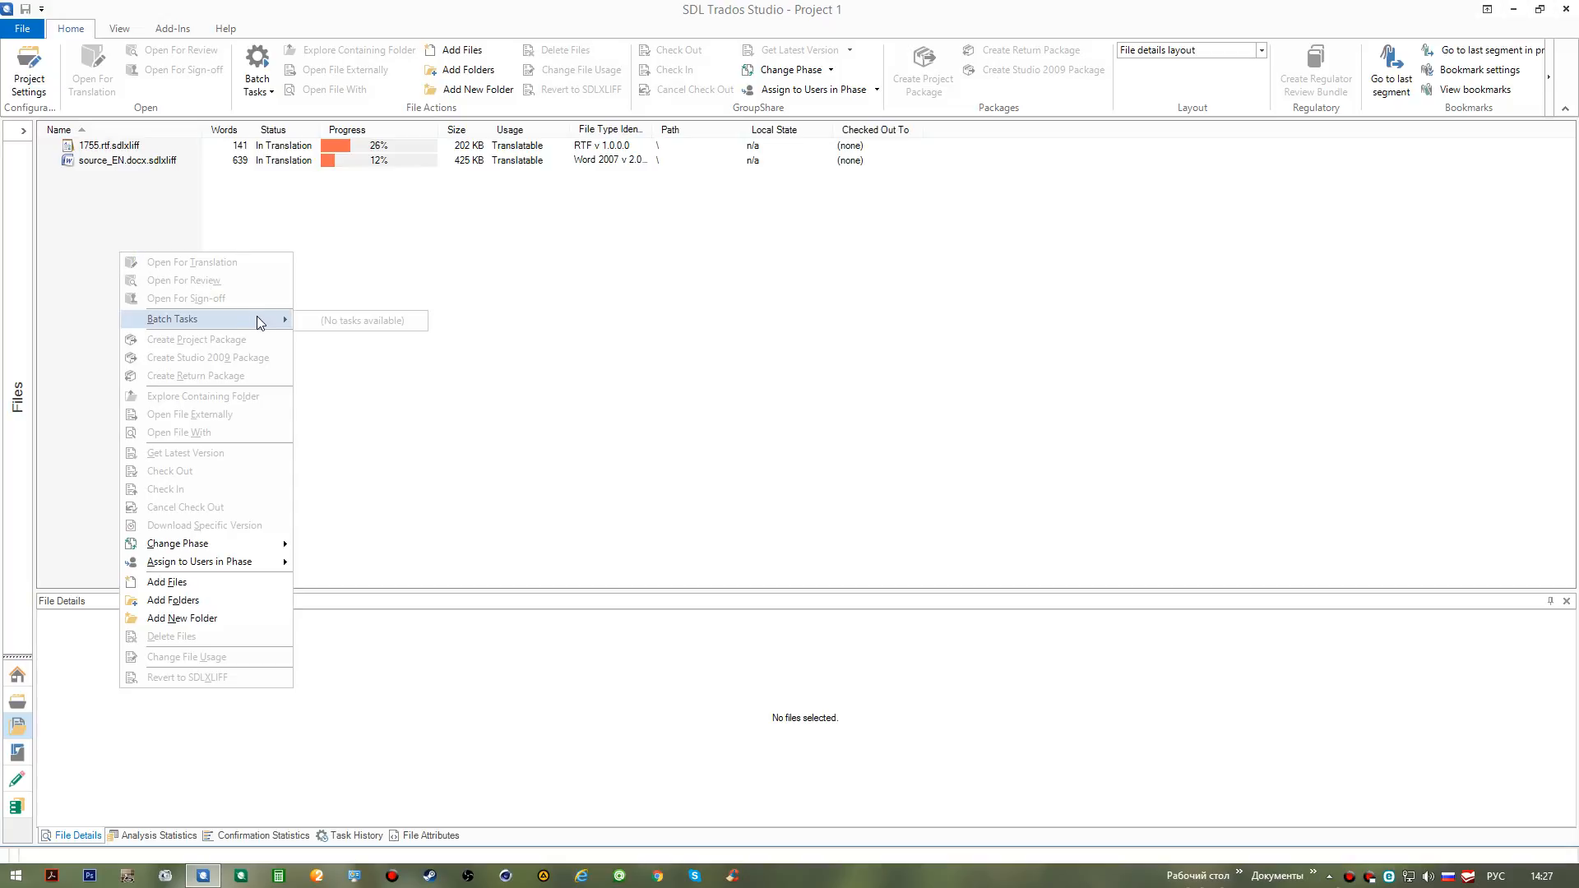
{"action": "left_click", "coordinate": [99, 226]}
Step: Switch the file list back to English (United States) and add the files 1756, 1757, 1758 and 1759 to Project 1
{"action": "left_click", "coordinate": [18, 206]}
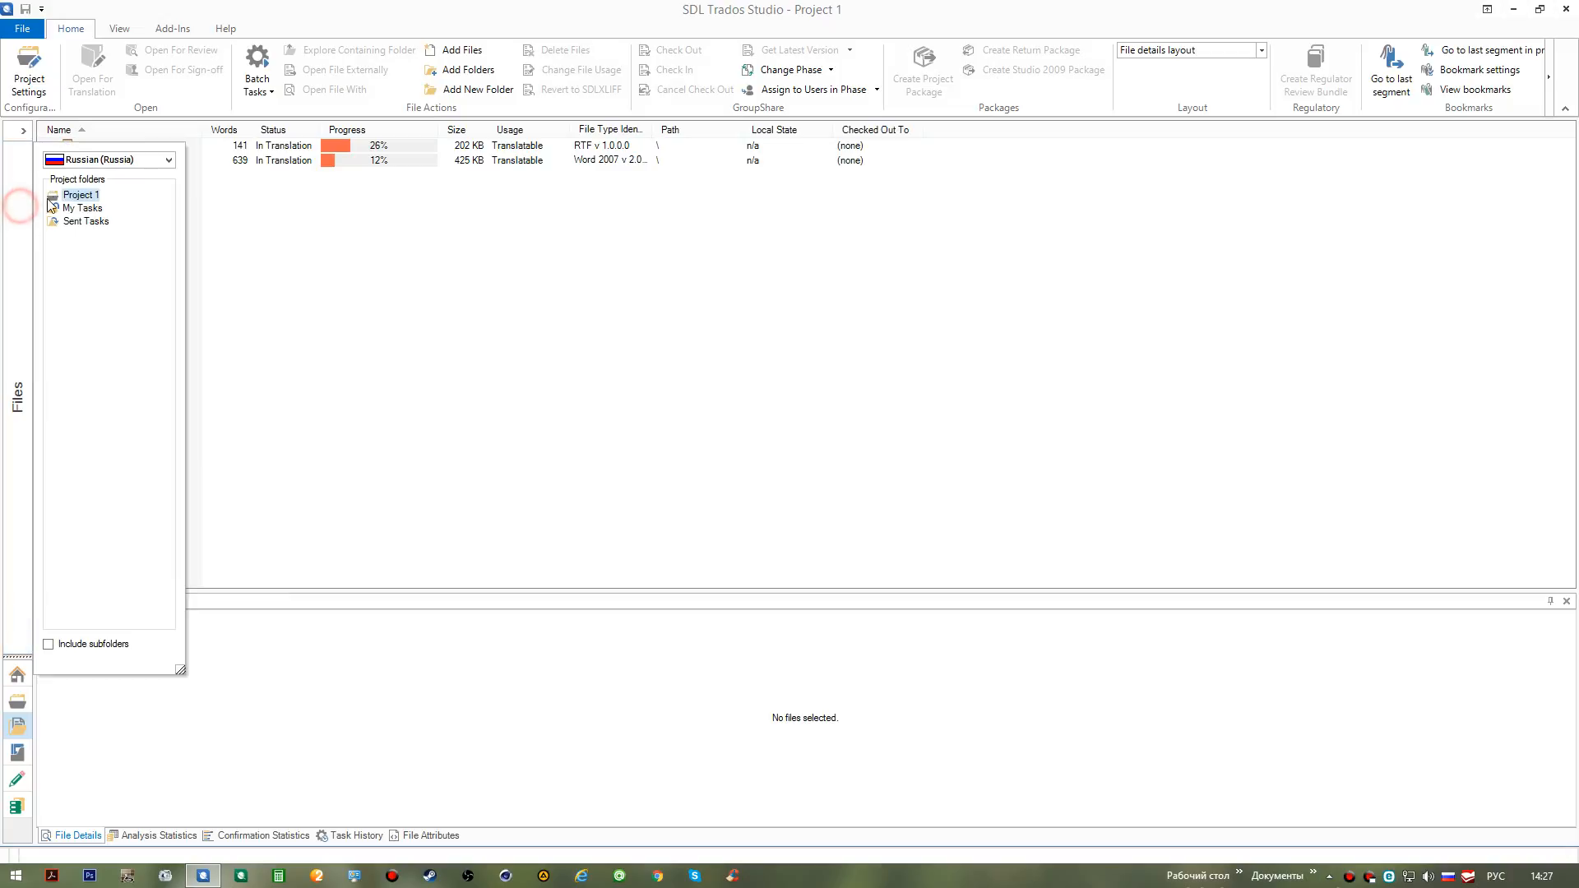
{"action": "left_click", "coordinate": [164, 159]}
{"action": "left_click", "coordinate": [152, 175]}
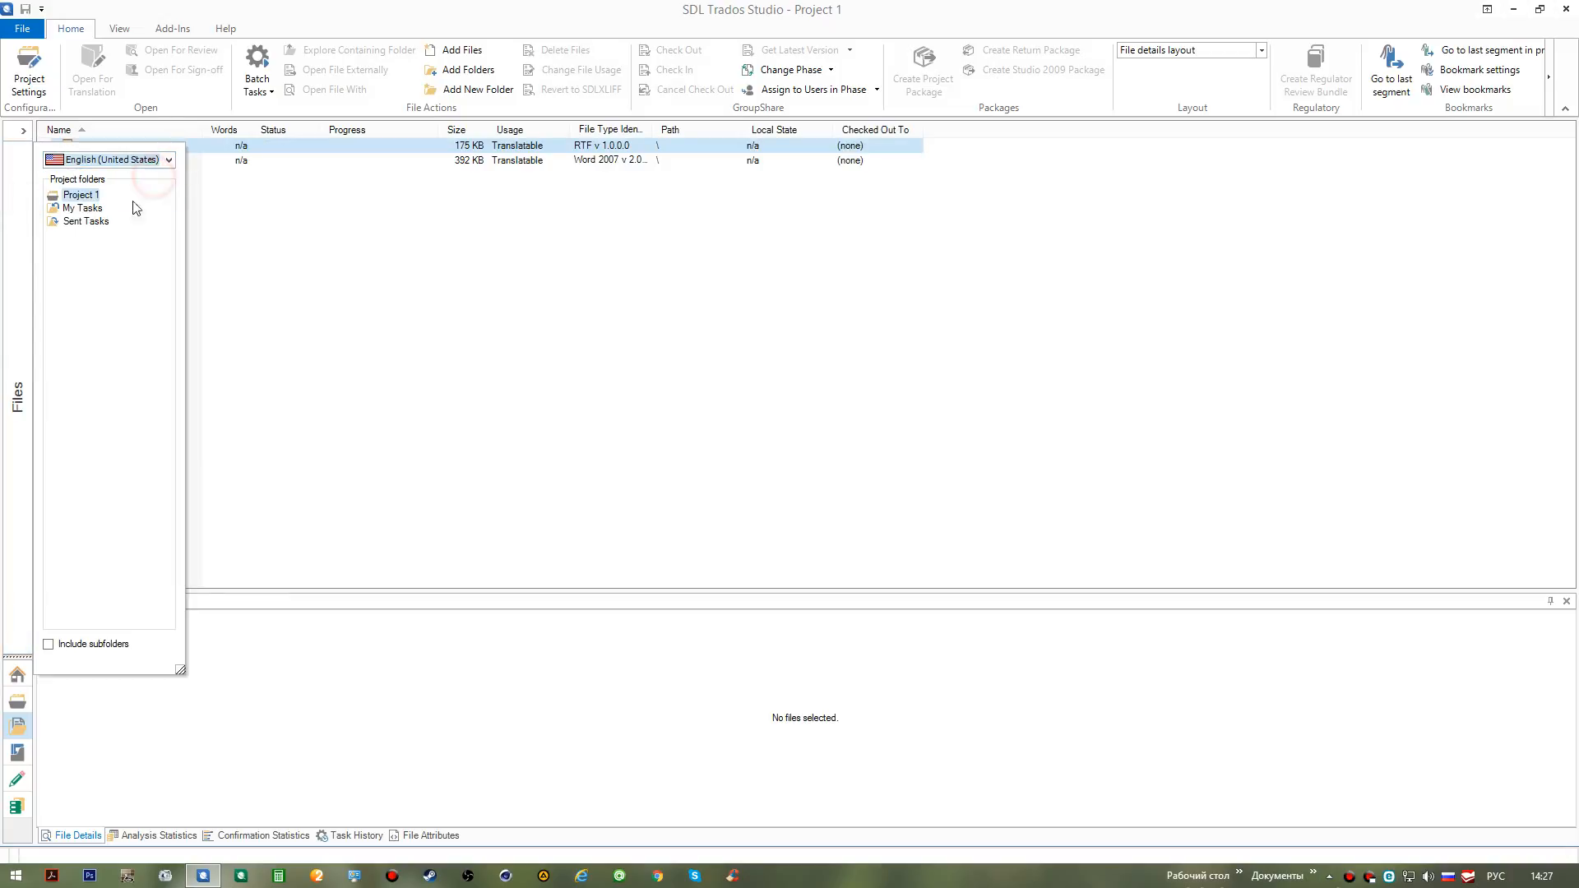
{"action": "right_click", "coordinate": [116, 231]}
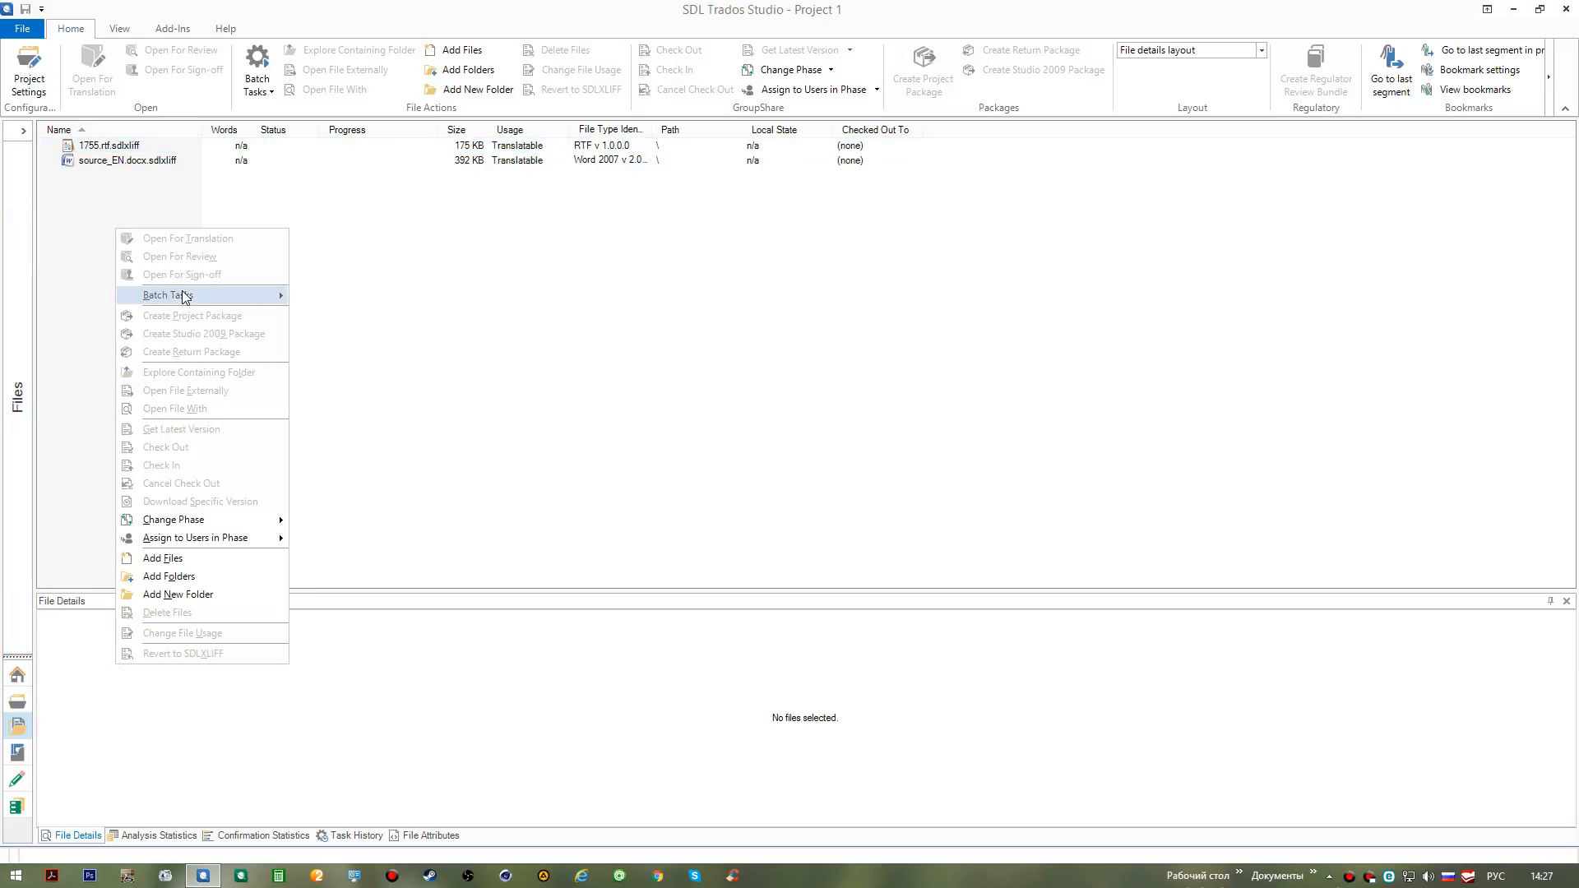
{"action": "left_click", "coordinate": [182, 558]}
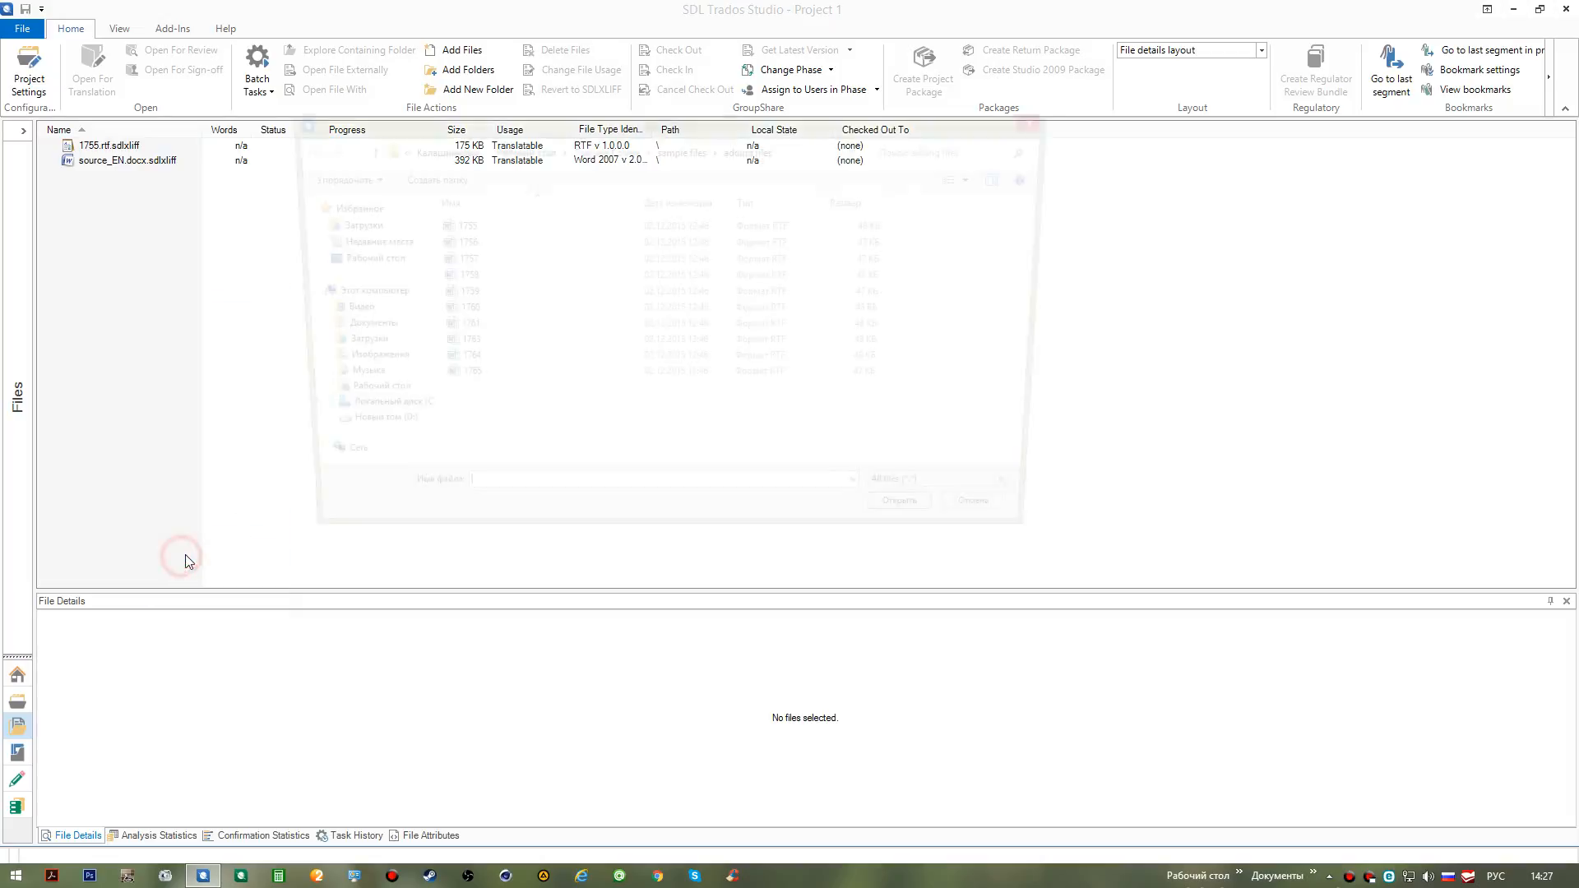
{"action": "left_click_drag", "start_coordinate": [530, 244], "coordinate": [518, 293]}
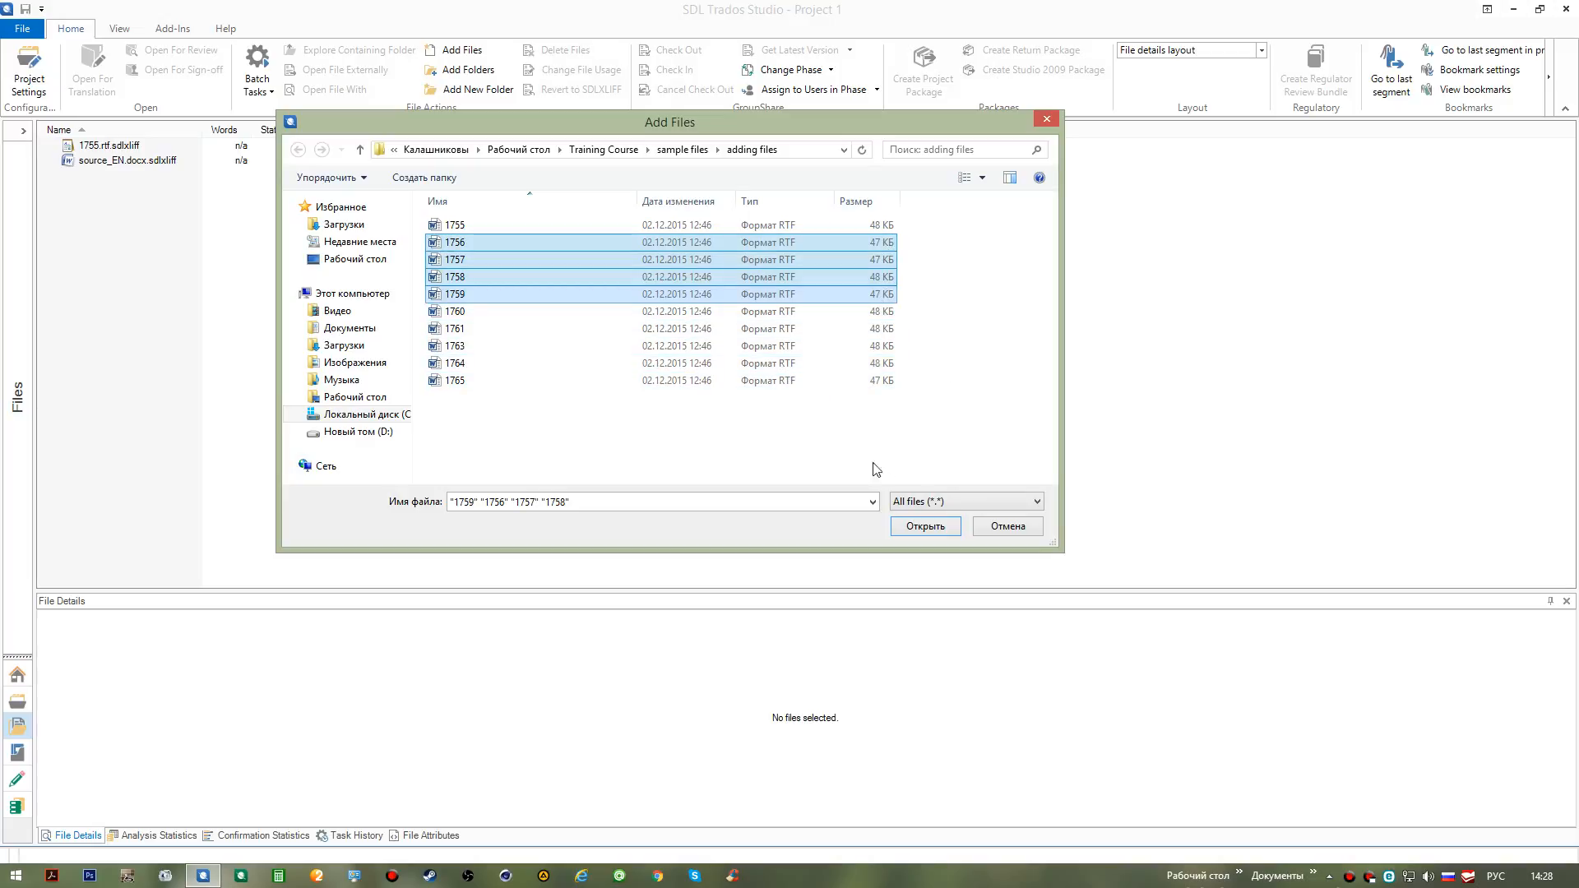
{"action": "left_click", "coordinate": [927, 527]}
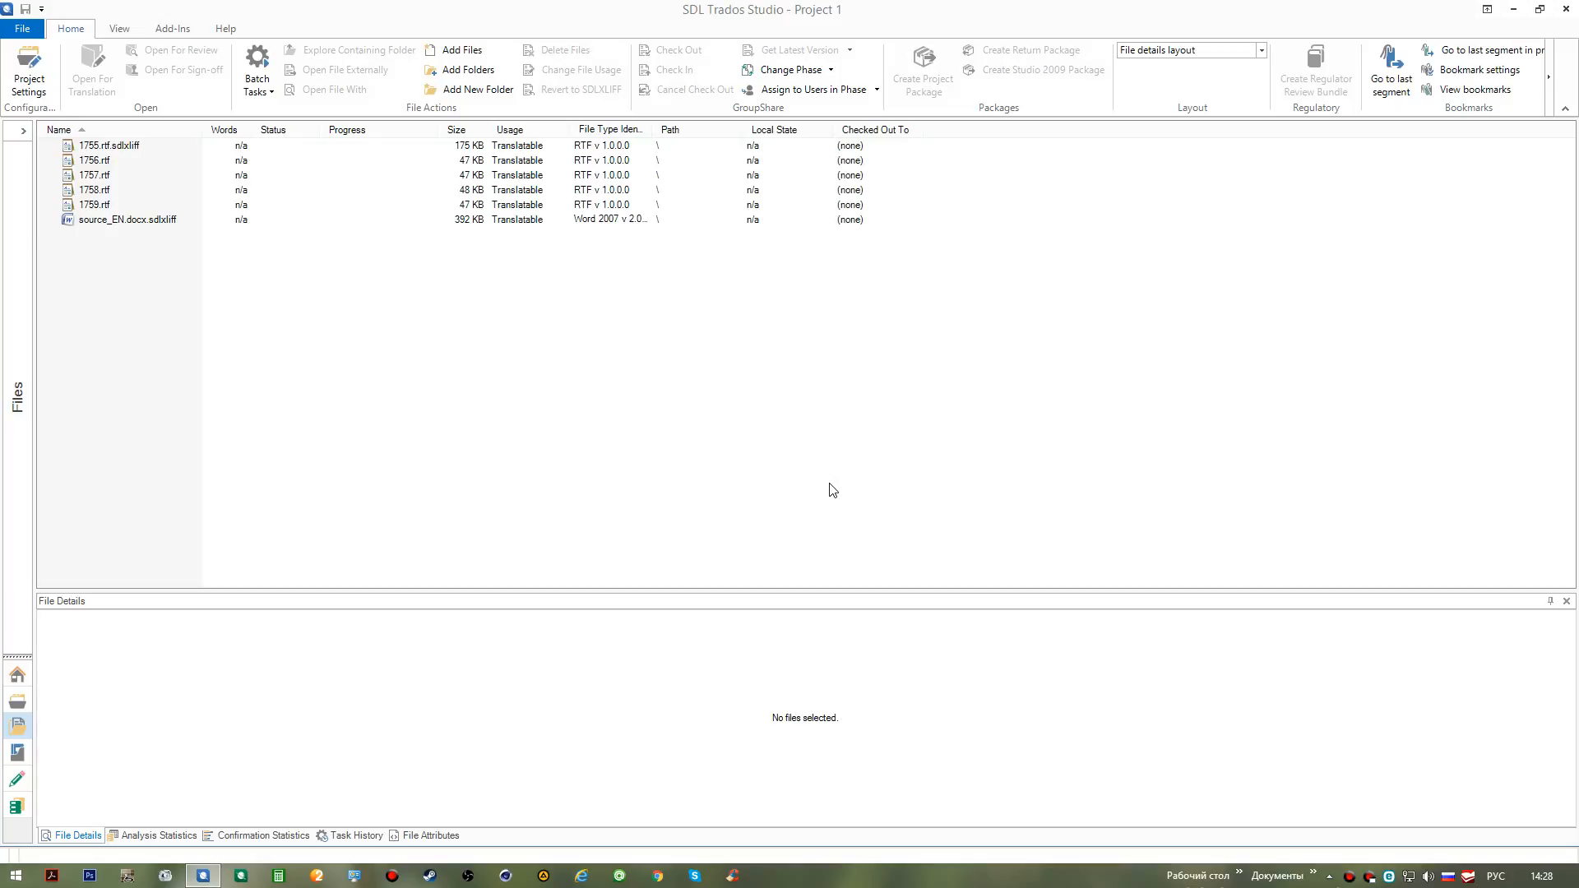
Step: Run the "Prepare without project TM" batch task on 1756.rtf through 1759.rtf with the default settings and close the batch processing
{"action": "left_click", "coordinate": [108, 160]}
{"action": "left_click", "coordinate": [107, 190], "text": "shift"}
{"action": "left_click", "coordinate": [112, 206], "text": "shift"}
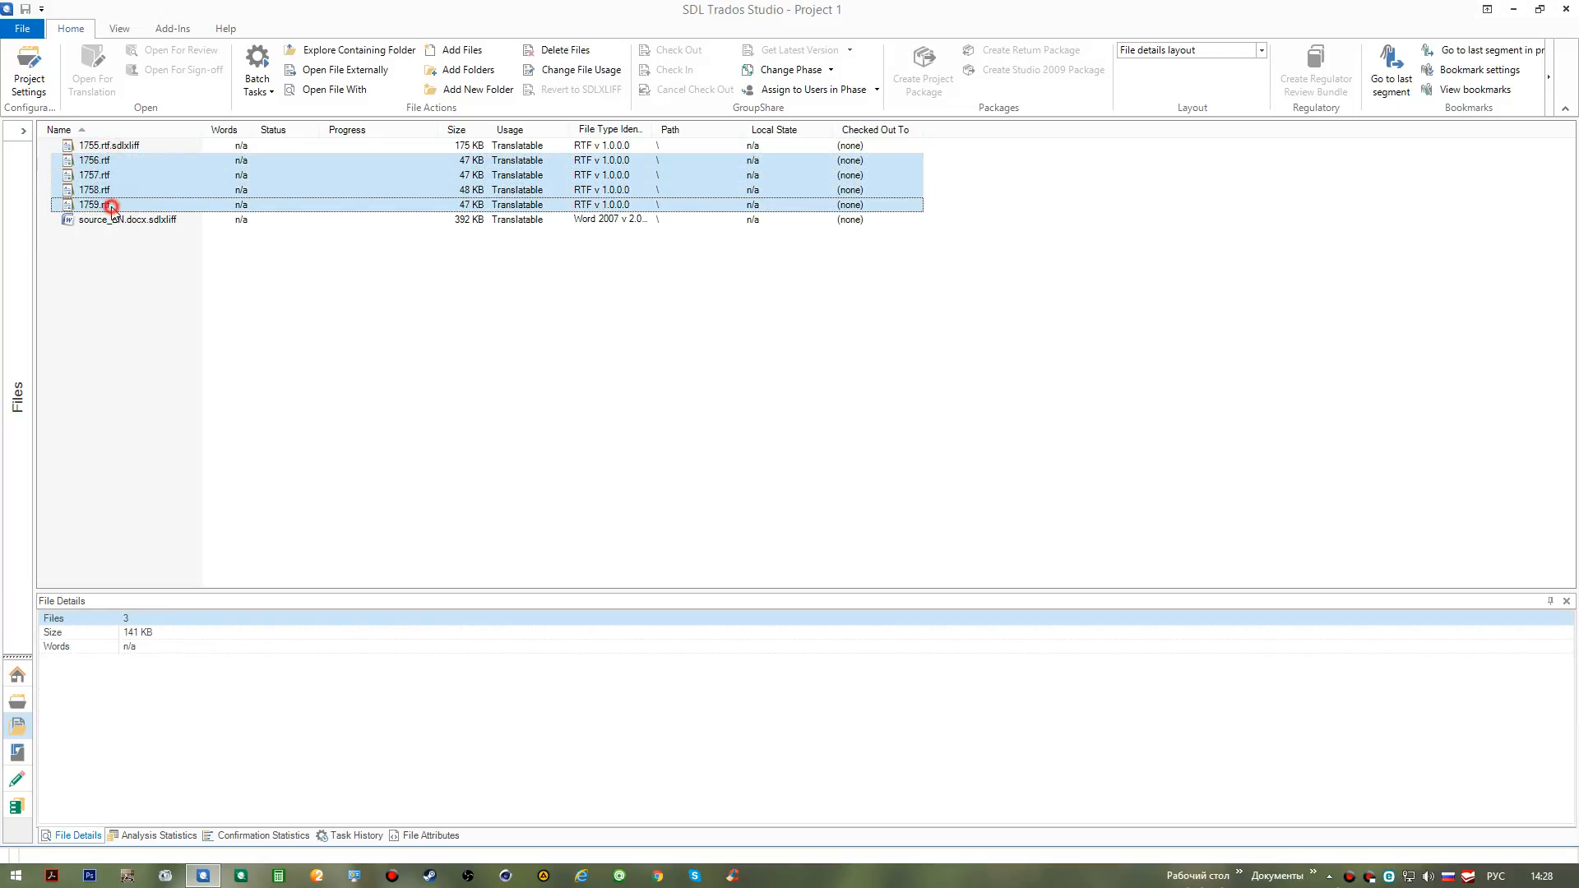
{"action": "right_click", "coordinate": [126, 162]}
{"action": "mouse_move", "coordinate": [251, 229]}
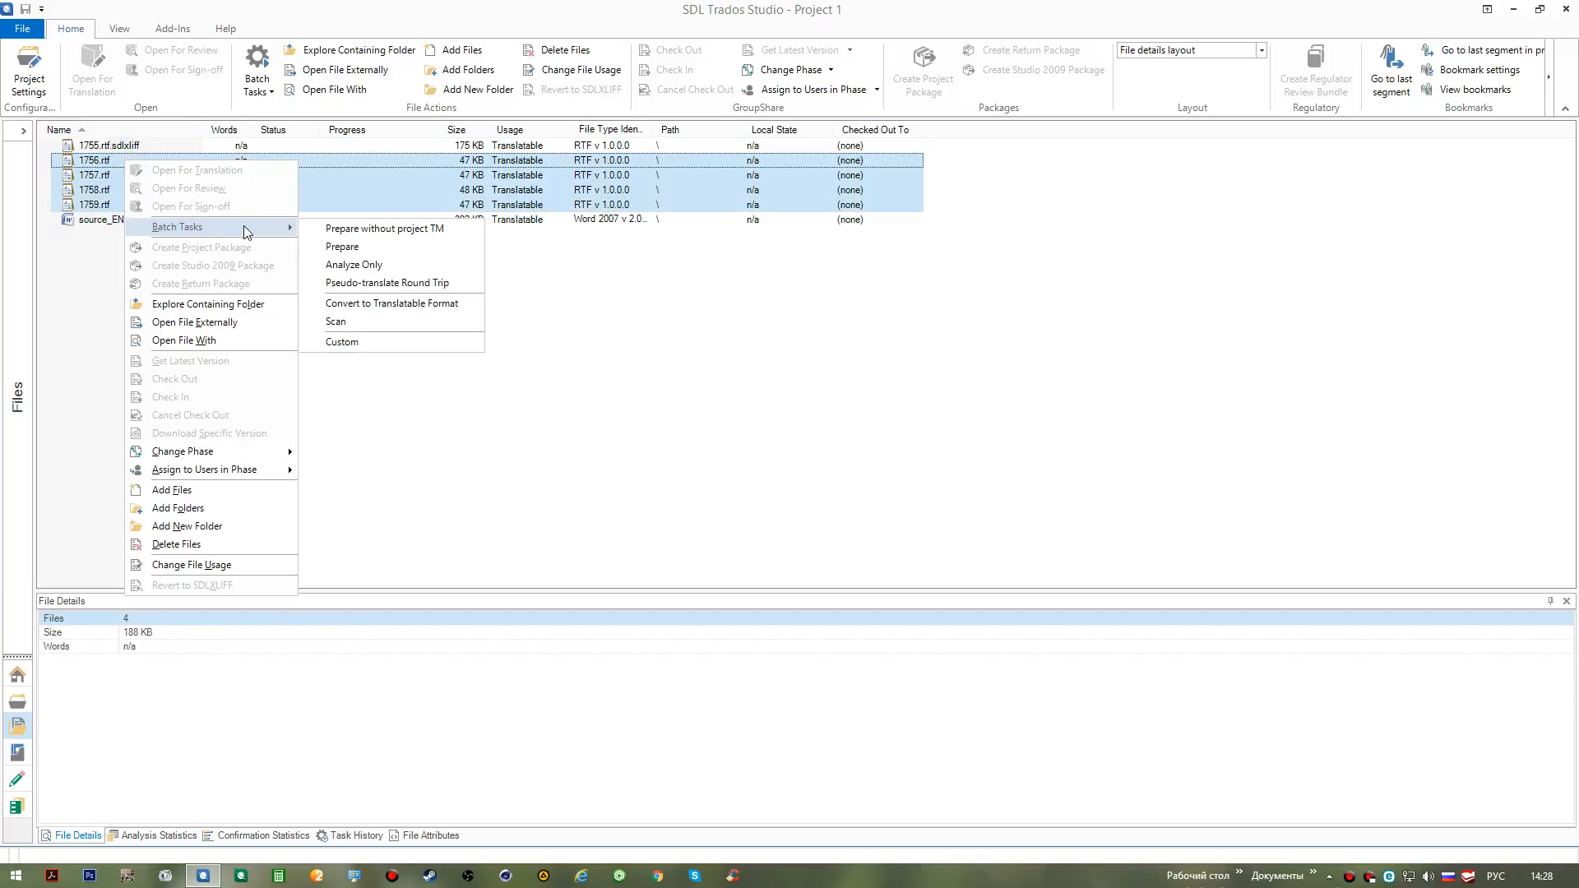
{"action": "left_click", "coordinate": [368, 234]}
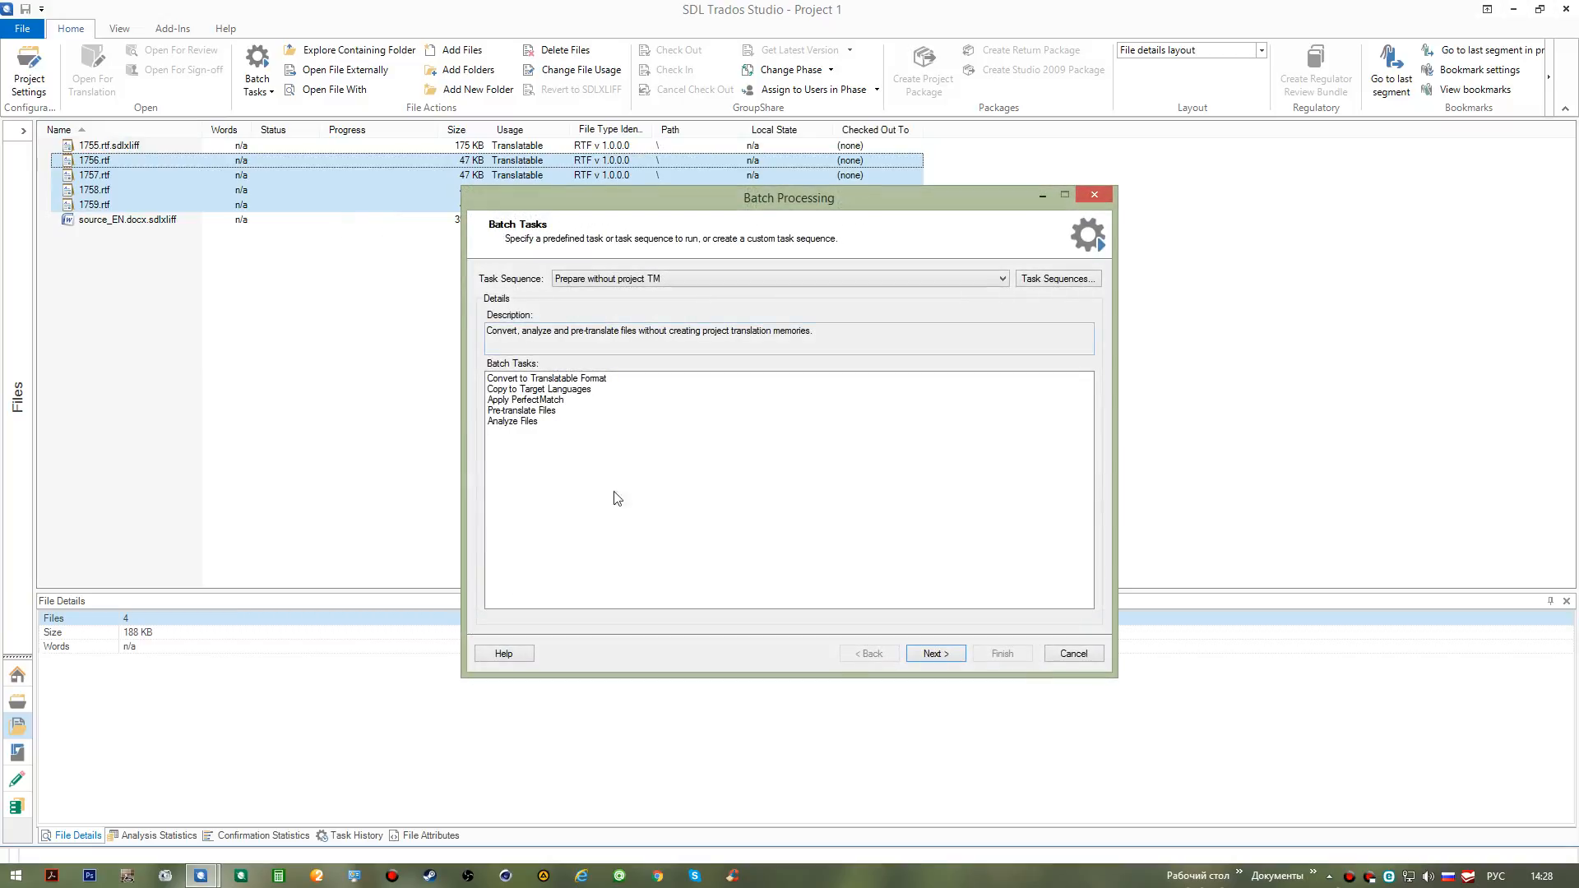
{"action": "left_click", "coordinate": [949, 661]}
{"action": "left_click", "coordinate": [1002, 654]}
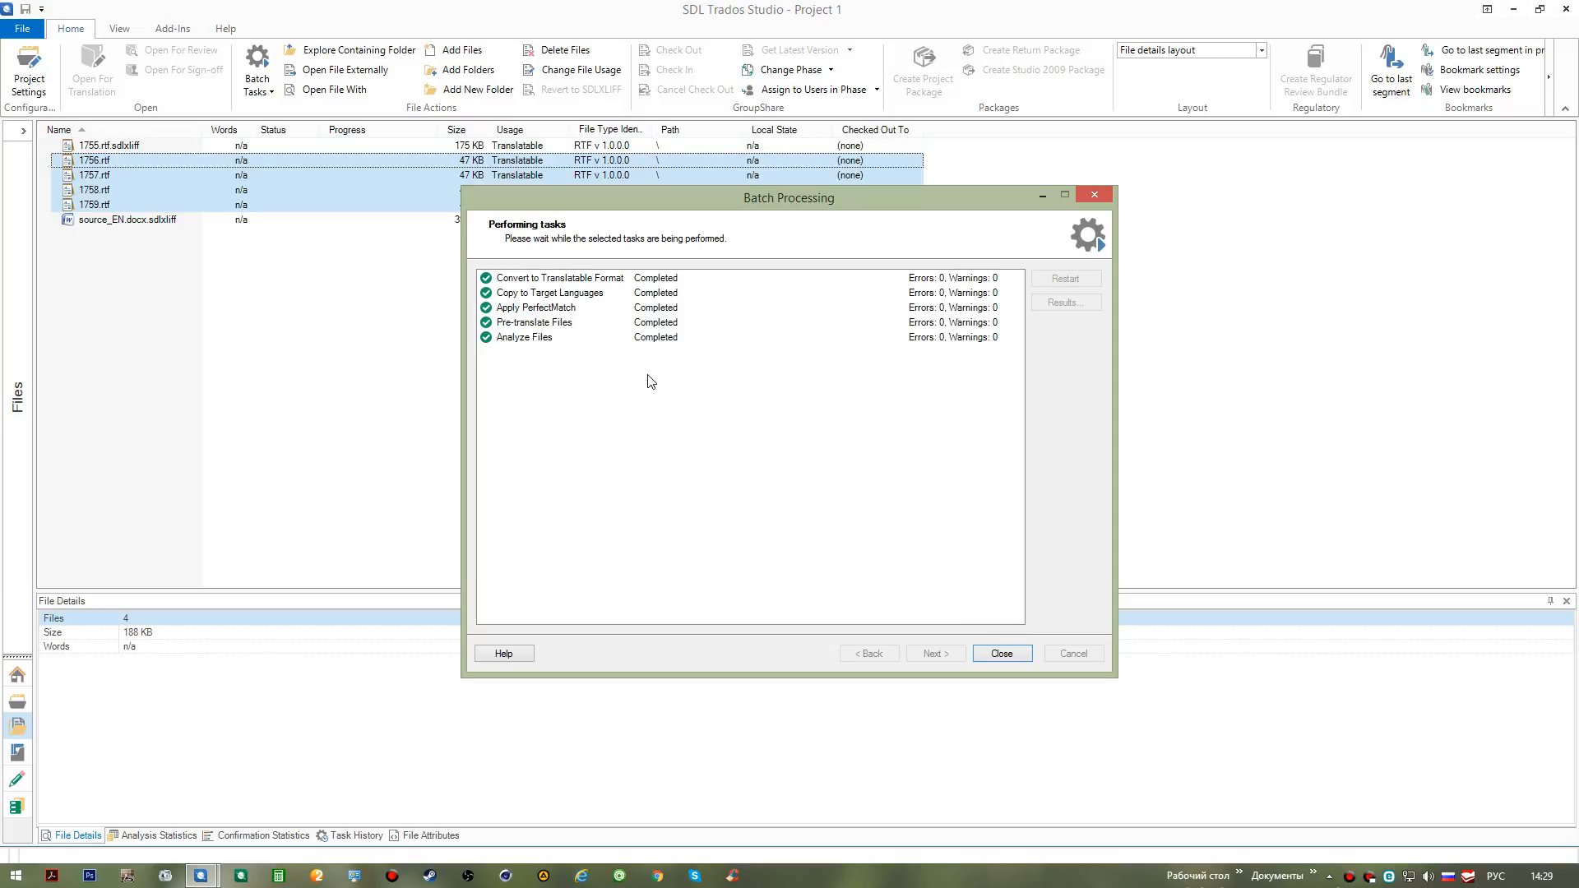
{"action": "left_click", "coordinate": [1001, 654]}
Step: Show the Russian (Russia) versions of all the prepared files in Project 1
{"action": "left_click", "coordinate": [118, 287]}
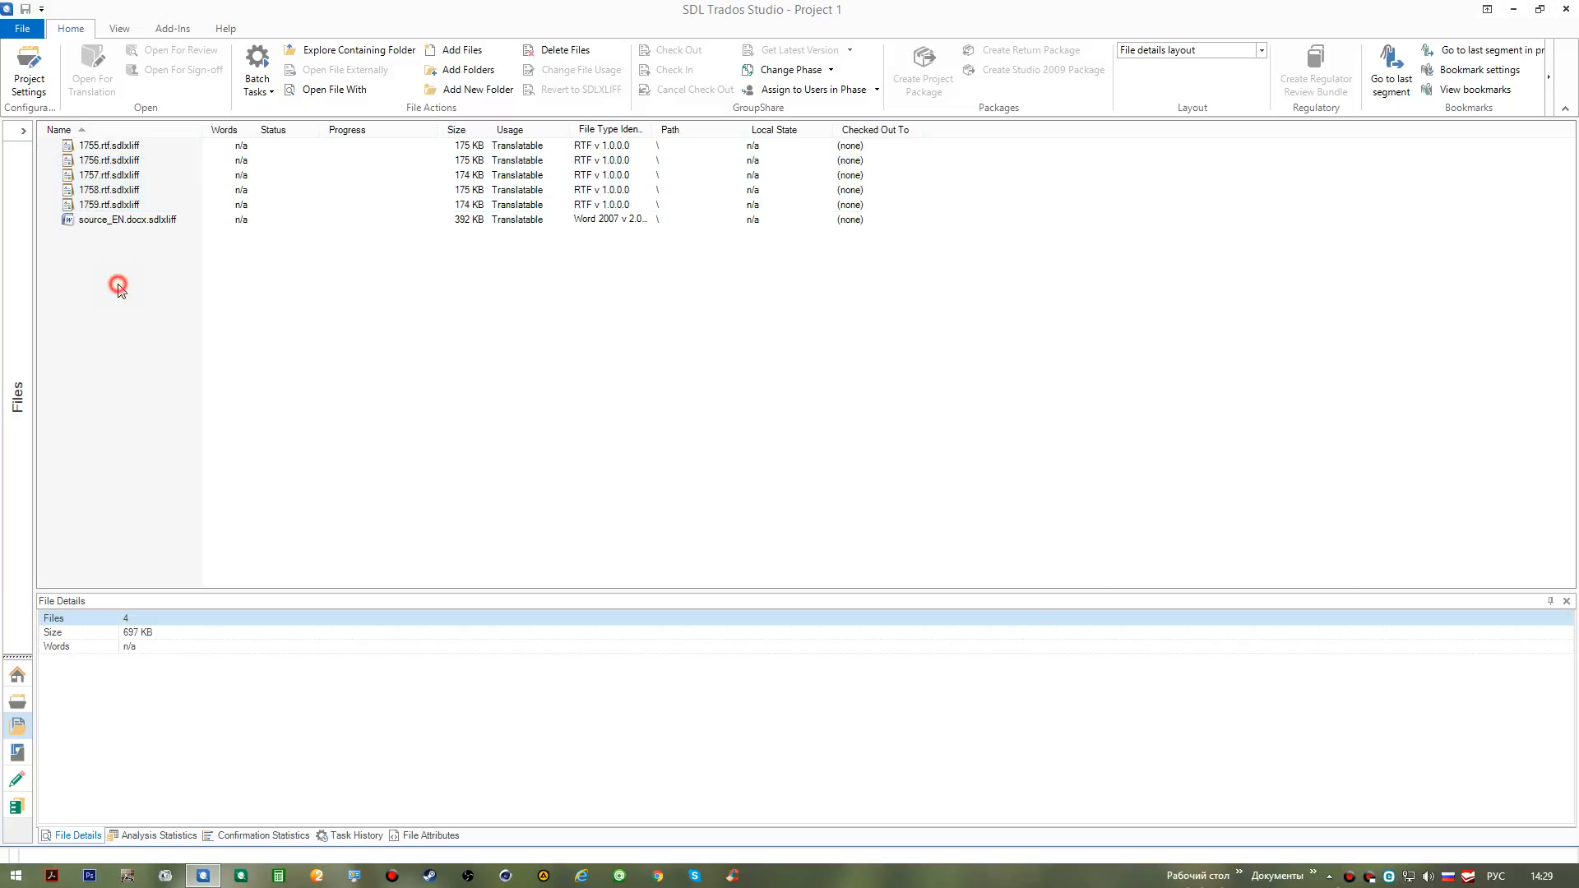
{"action": "left_click", "coordinate": [14, 258]}
{"action": "left_click", "coordinate": [168, 160]}
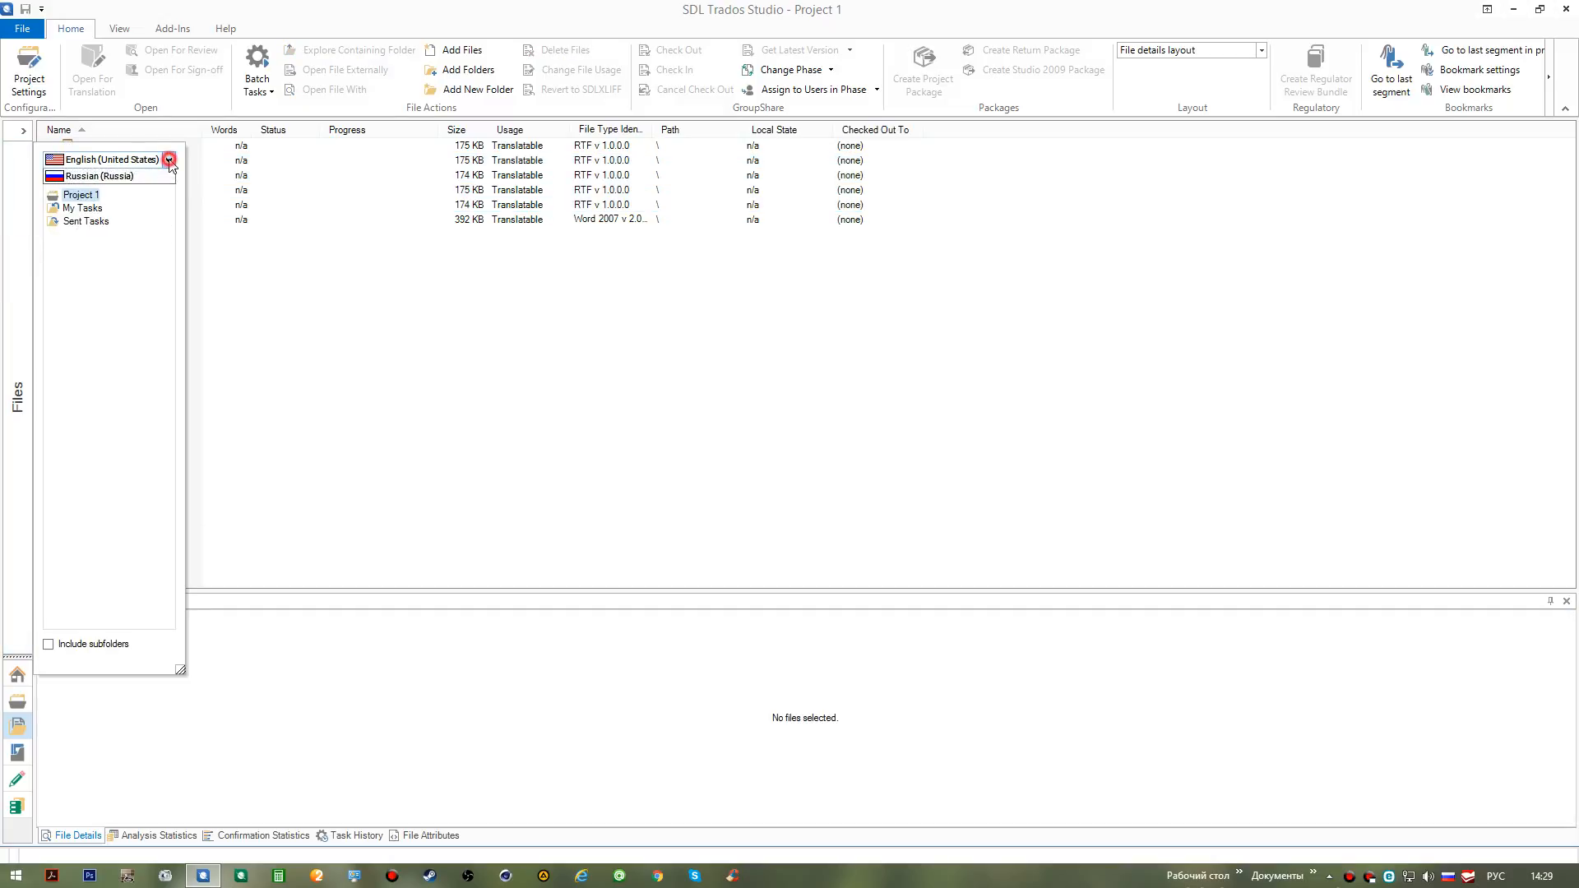
{"action": "left_click", "coordinate": [156, 190]}
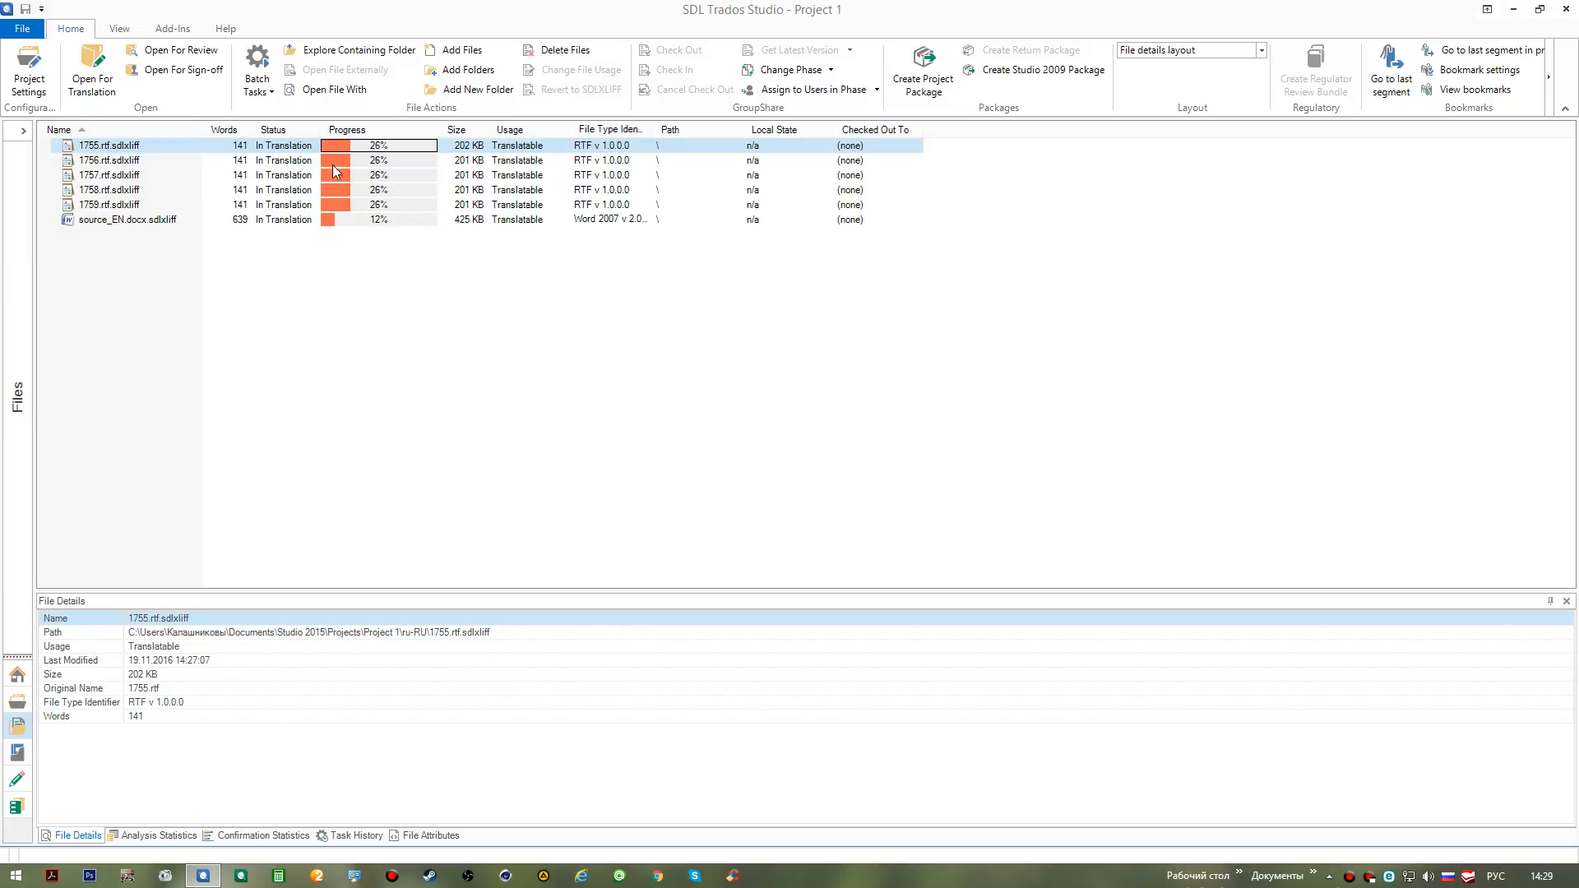
{"action": "left_click", "coordinate": [150, 161]}
{"action": "right_click", "coordinate": [150, 159]}
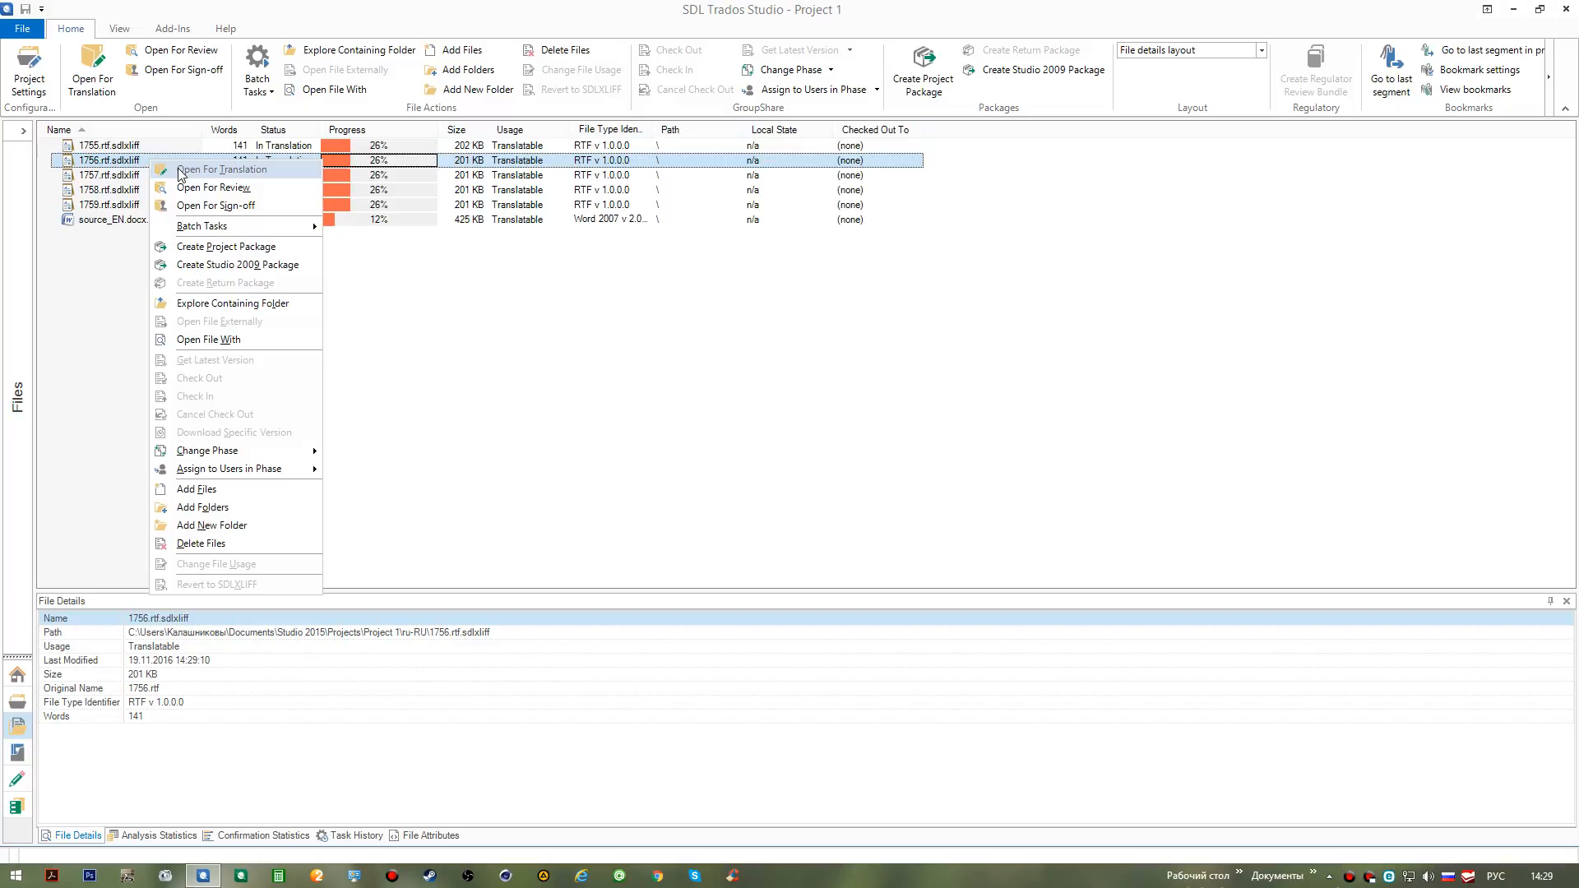
{"action": "left_click", "coordinate": [81, 295]}
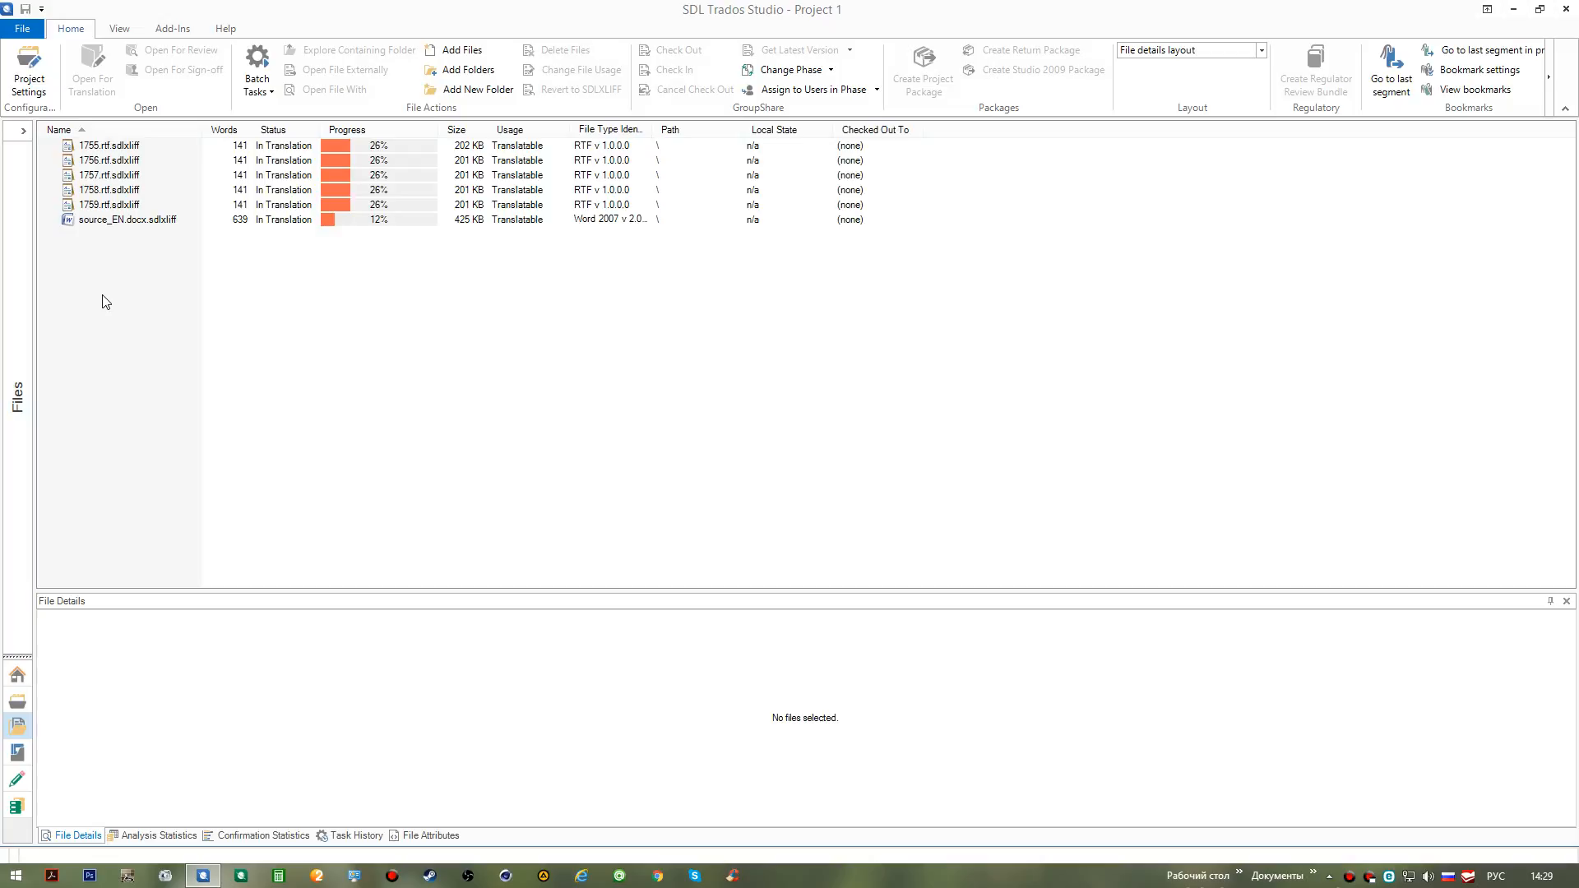
Step: Request deletion of 1755.rtf.sdlxliff from the Russian target files without confirming it
{"action": "right_click", "coordinate": [132, 147]}
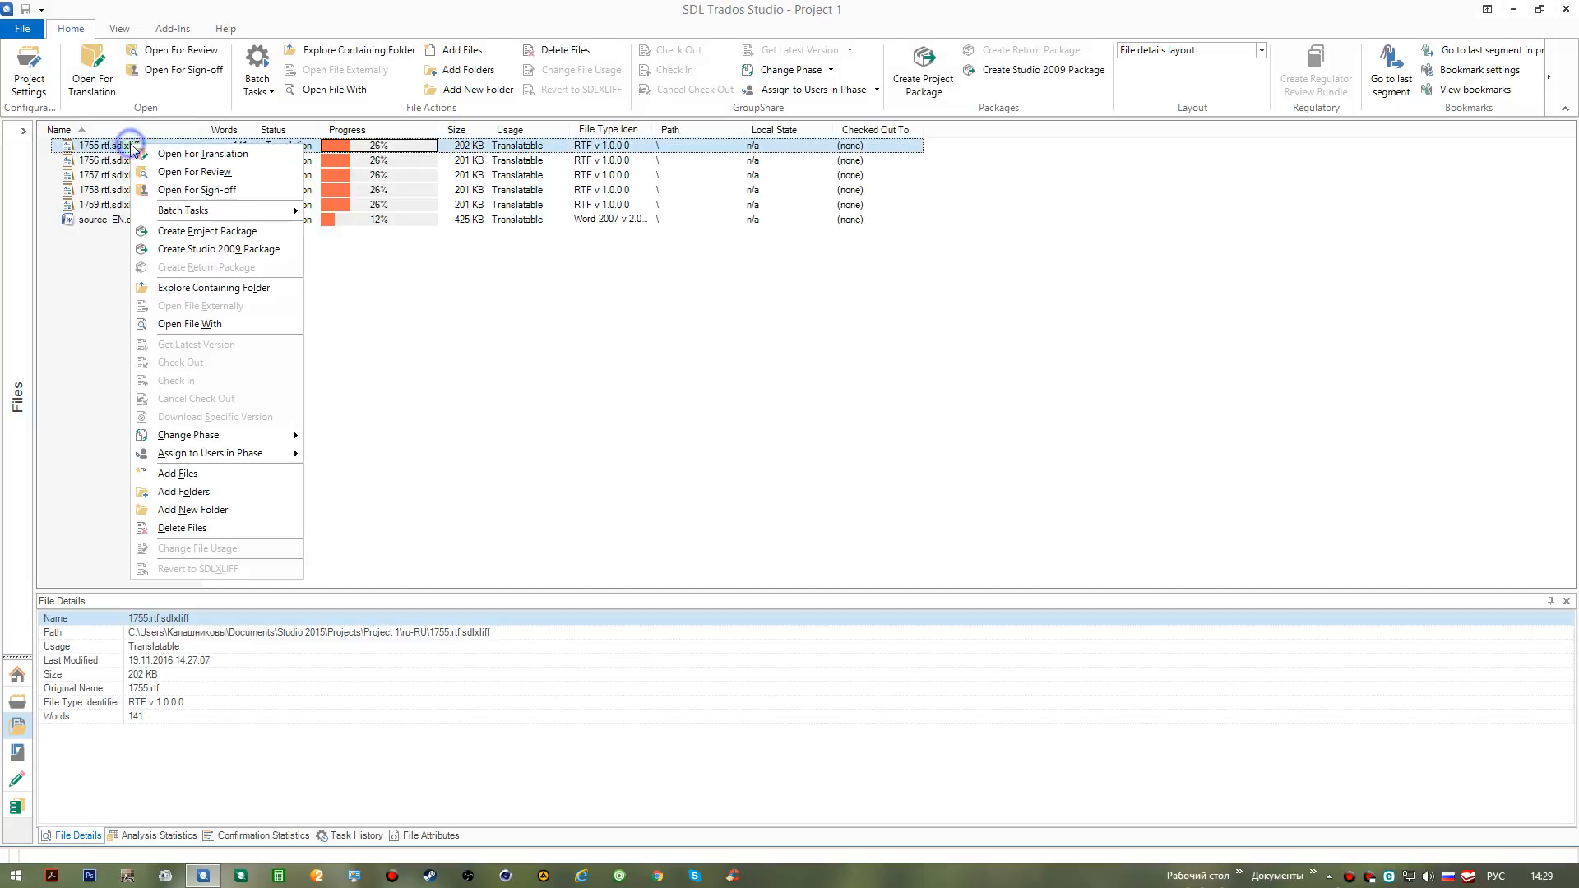
{"action": "left_click", "coordinate": [198, 528]}
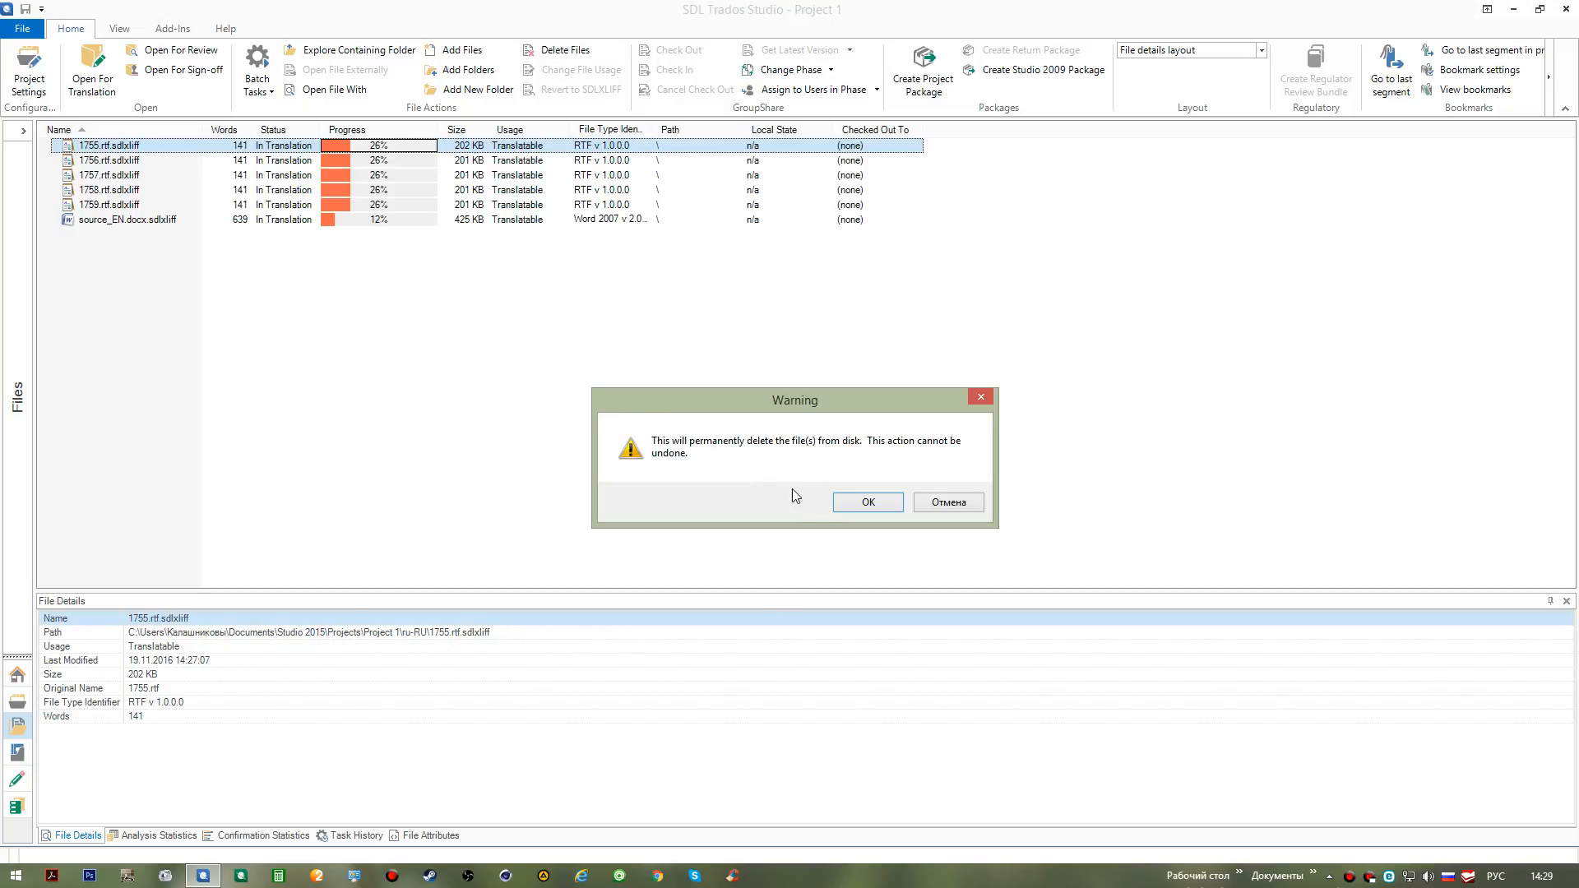
Step: Switch to File Explorer, inspect the en-US folder of Project 1 under Documents > Studio 2015 > Projects, and go up to the Project 1 folder
{"action": "left_click", "coordinate": [1314, 876]}
{"action": "mouse_move", "coordinate": [1336, 789]}
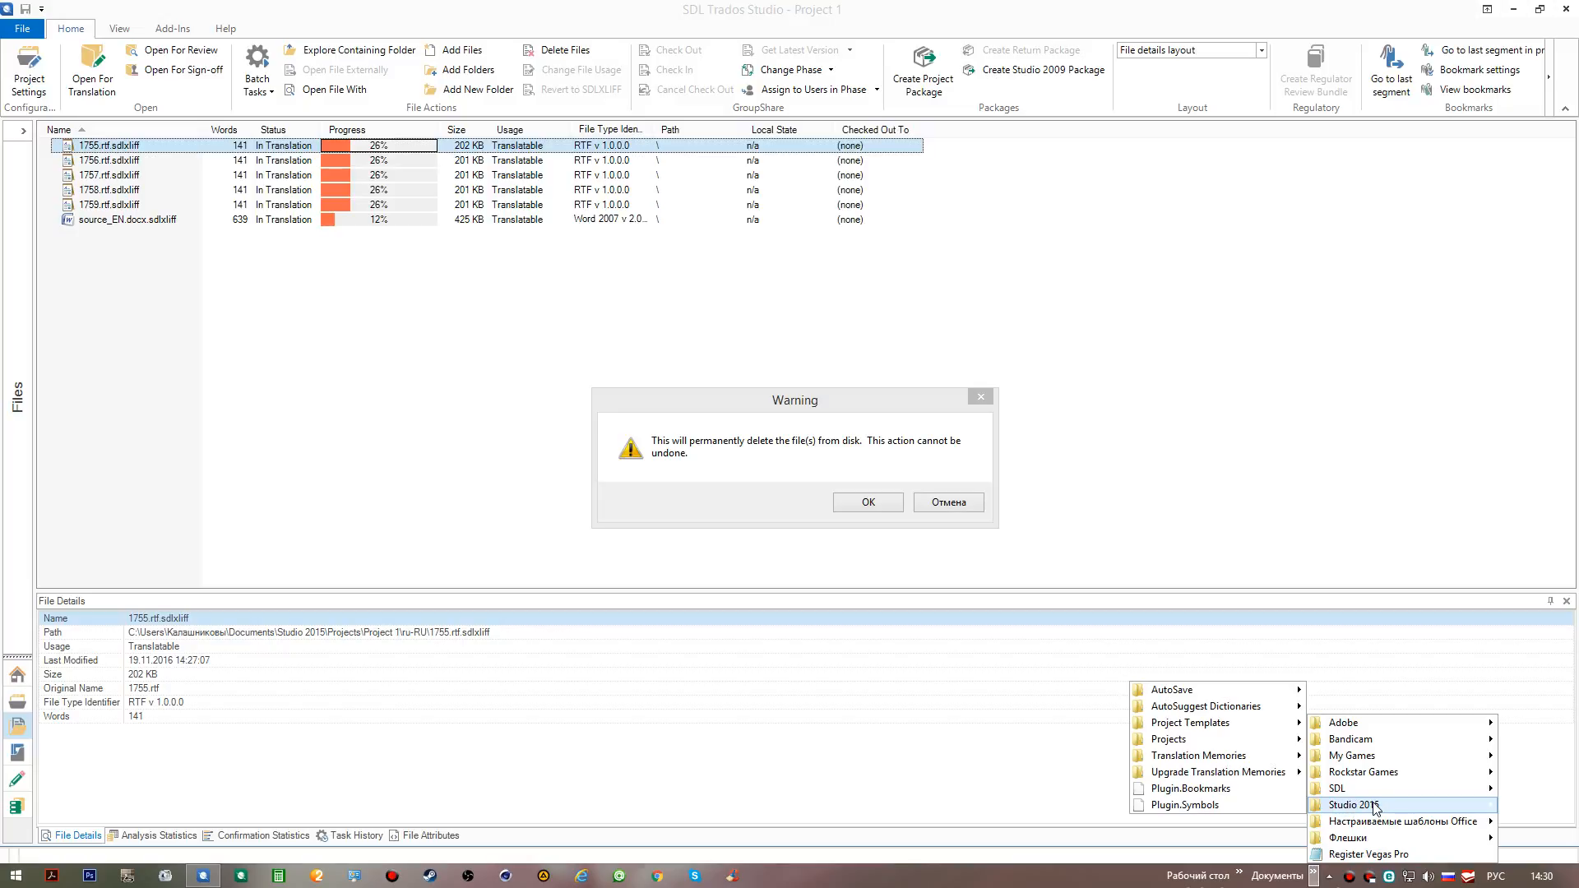
{"action": "mouse_move", "coordinate": [1197, 737]}
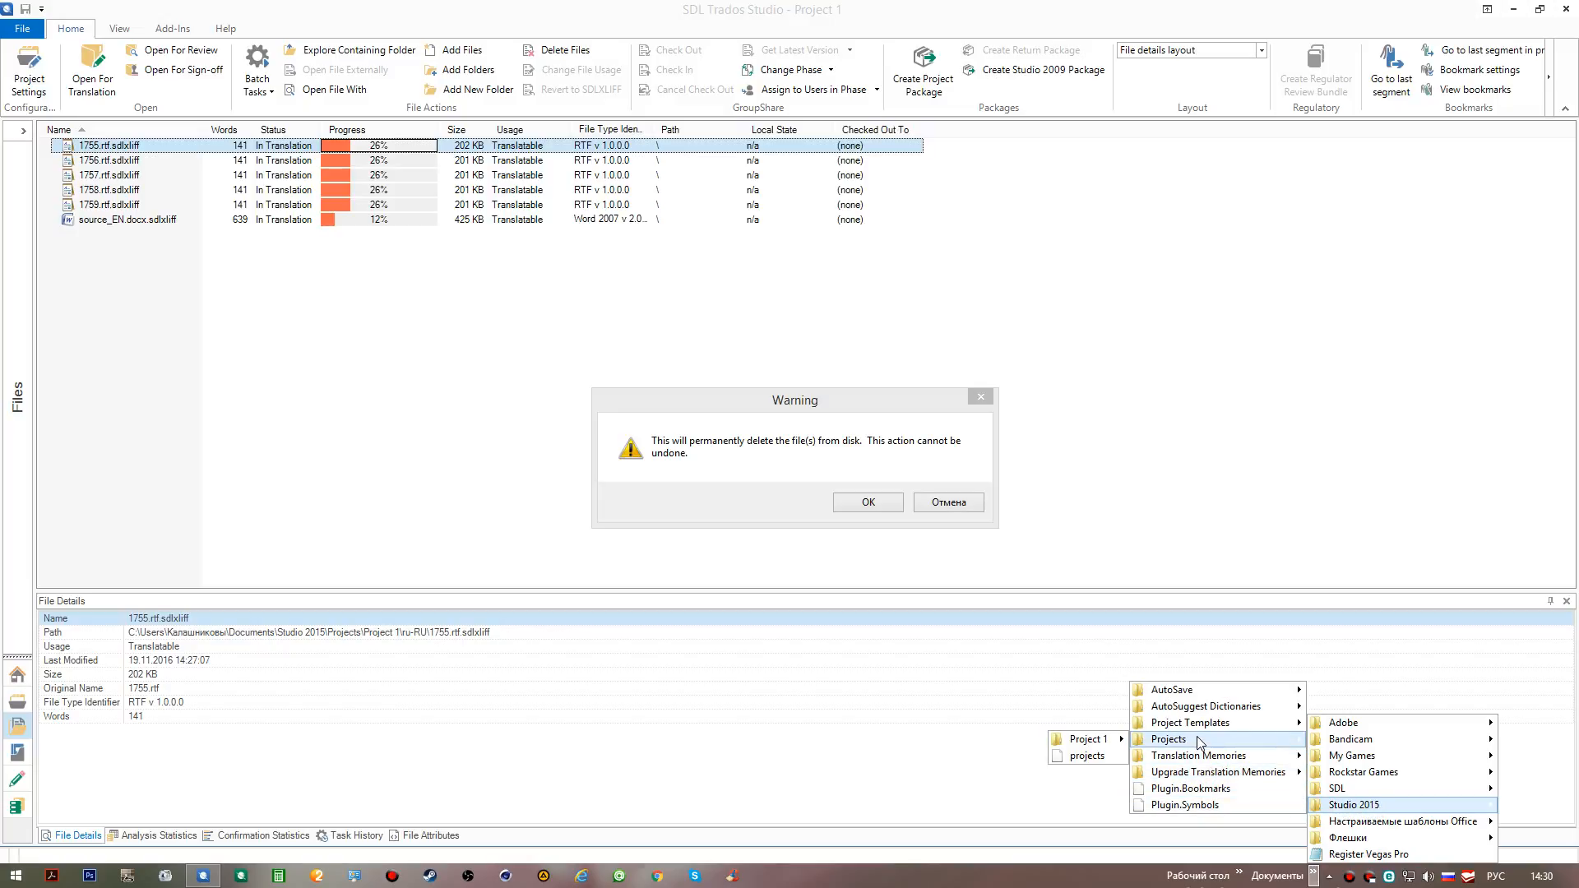
{"action": "mouse_move", "coordinate": [1100, 744]}
{"action": "left_click", "coordinate": [1002, 739]}
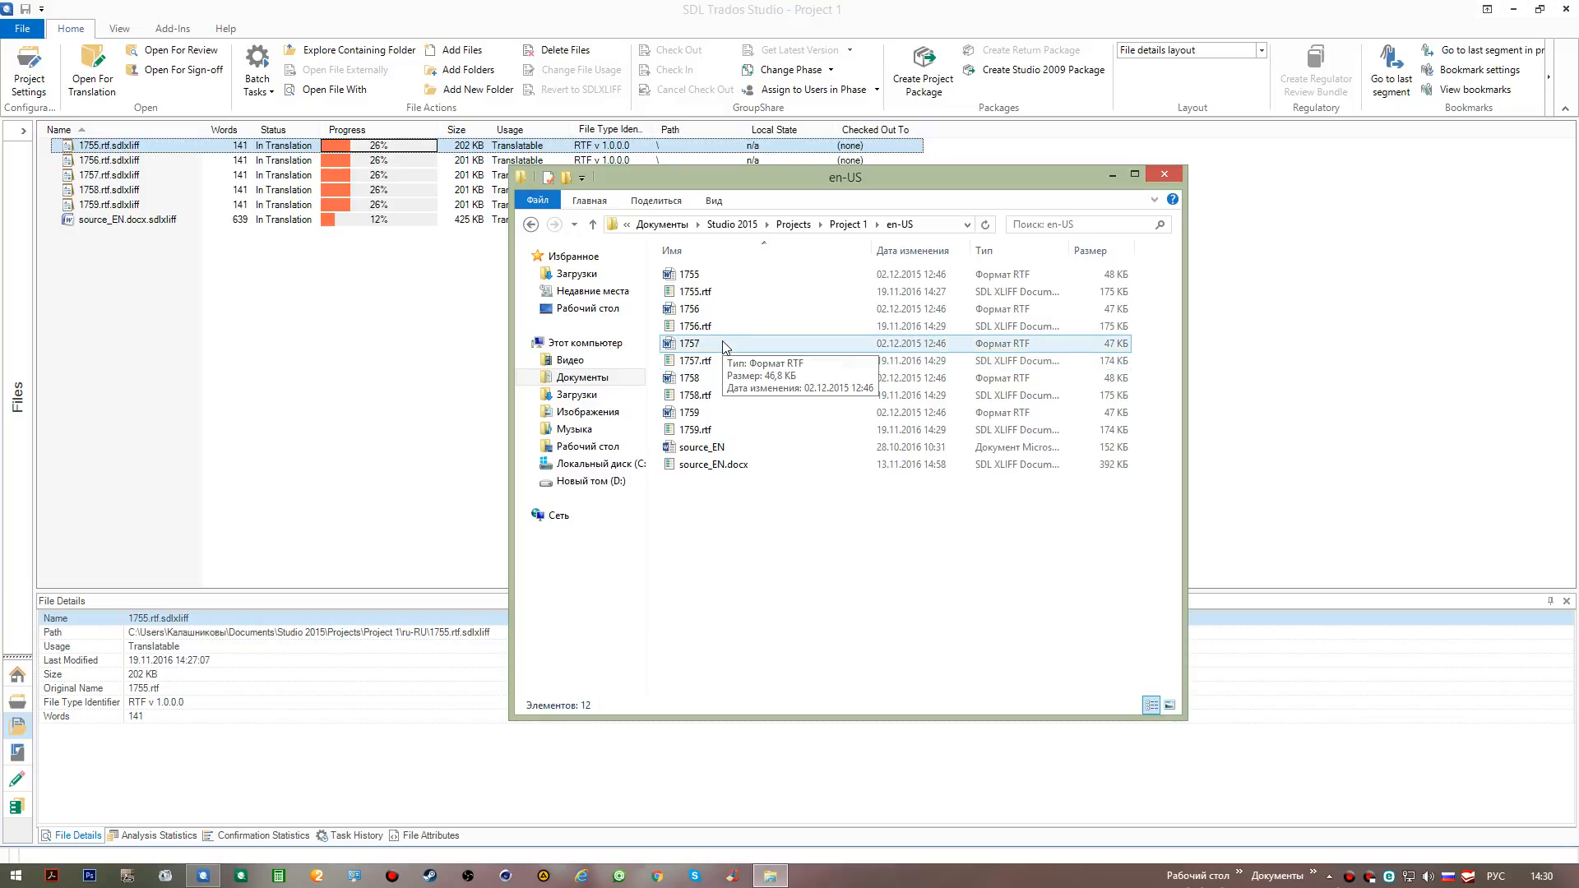
{"action": "key", "text": "BackSpace"}
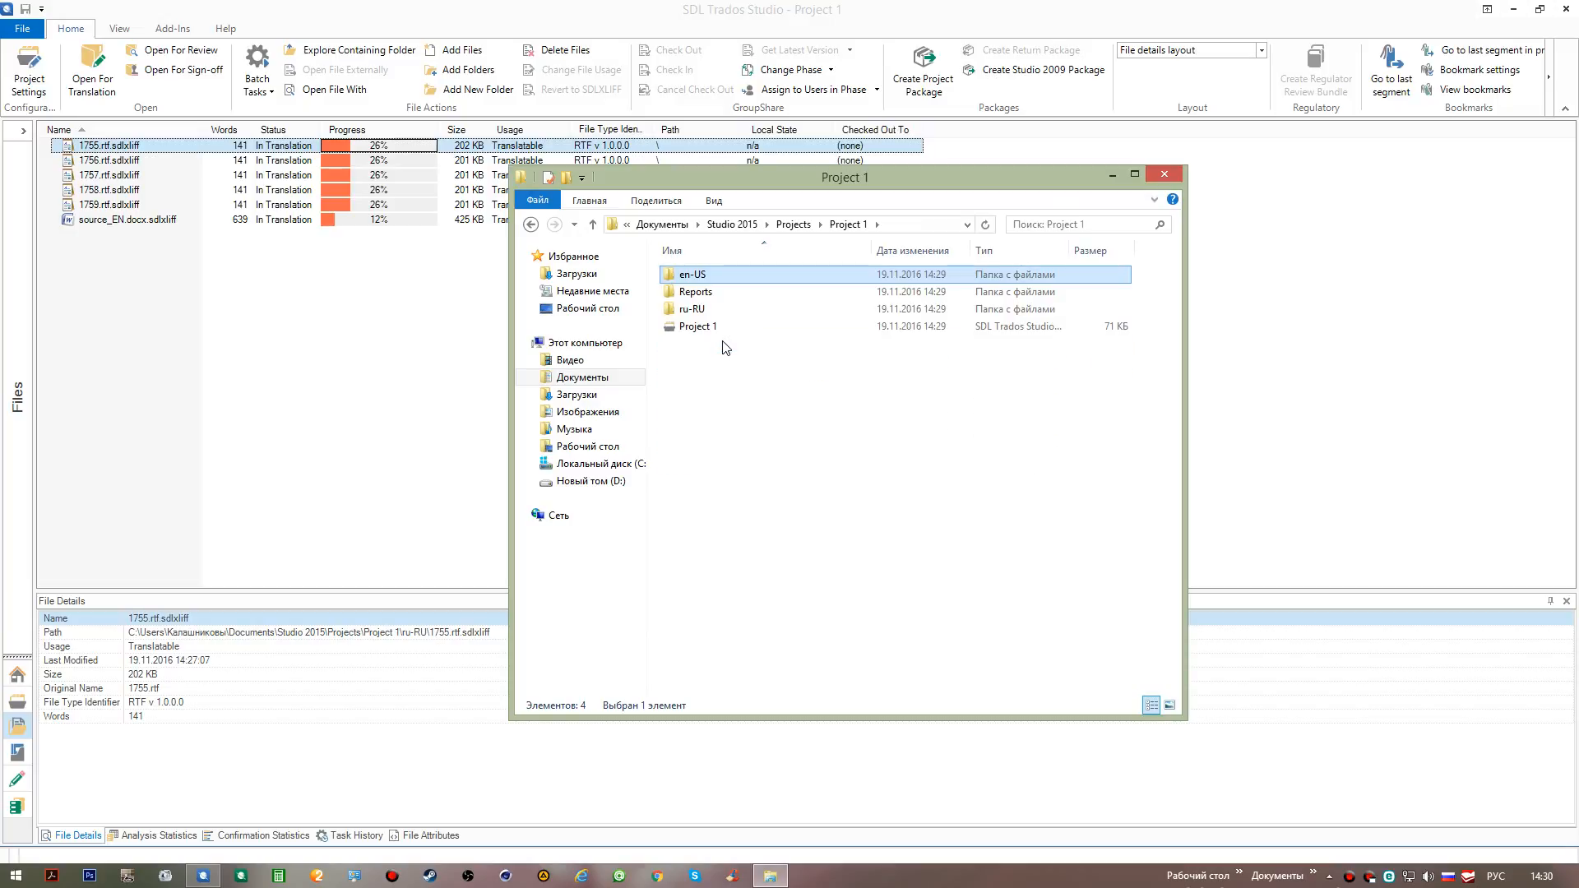
Step: Inspect the contents of the ru-RU folder, go back up to the Project 1 folder and minimize File Explorer
{"action": "double_click", "coordinate": [732, 309]}
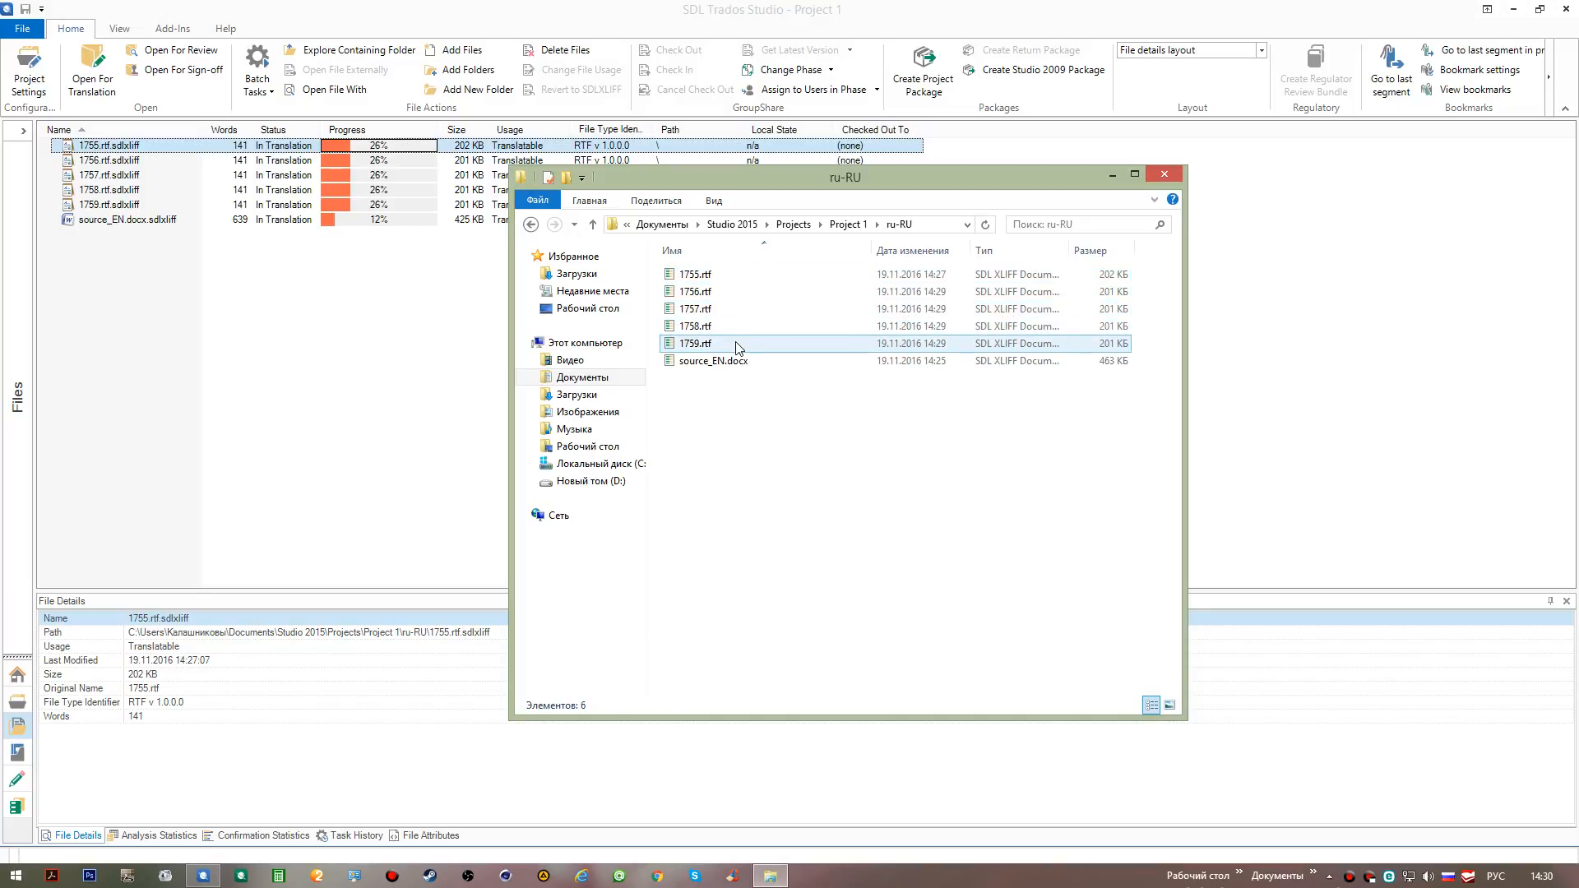
{"action": "left_click", "coordinate": [592, 224]}
{"action": "left_click_drag", "start_coordinate": [689, 181], "coordinate": [665, 243]}
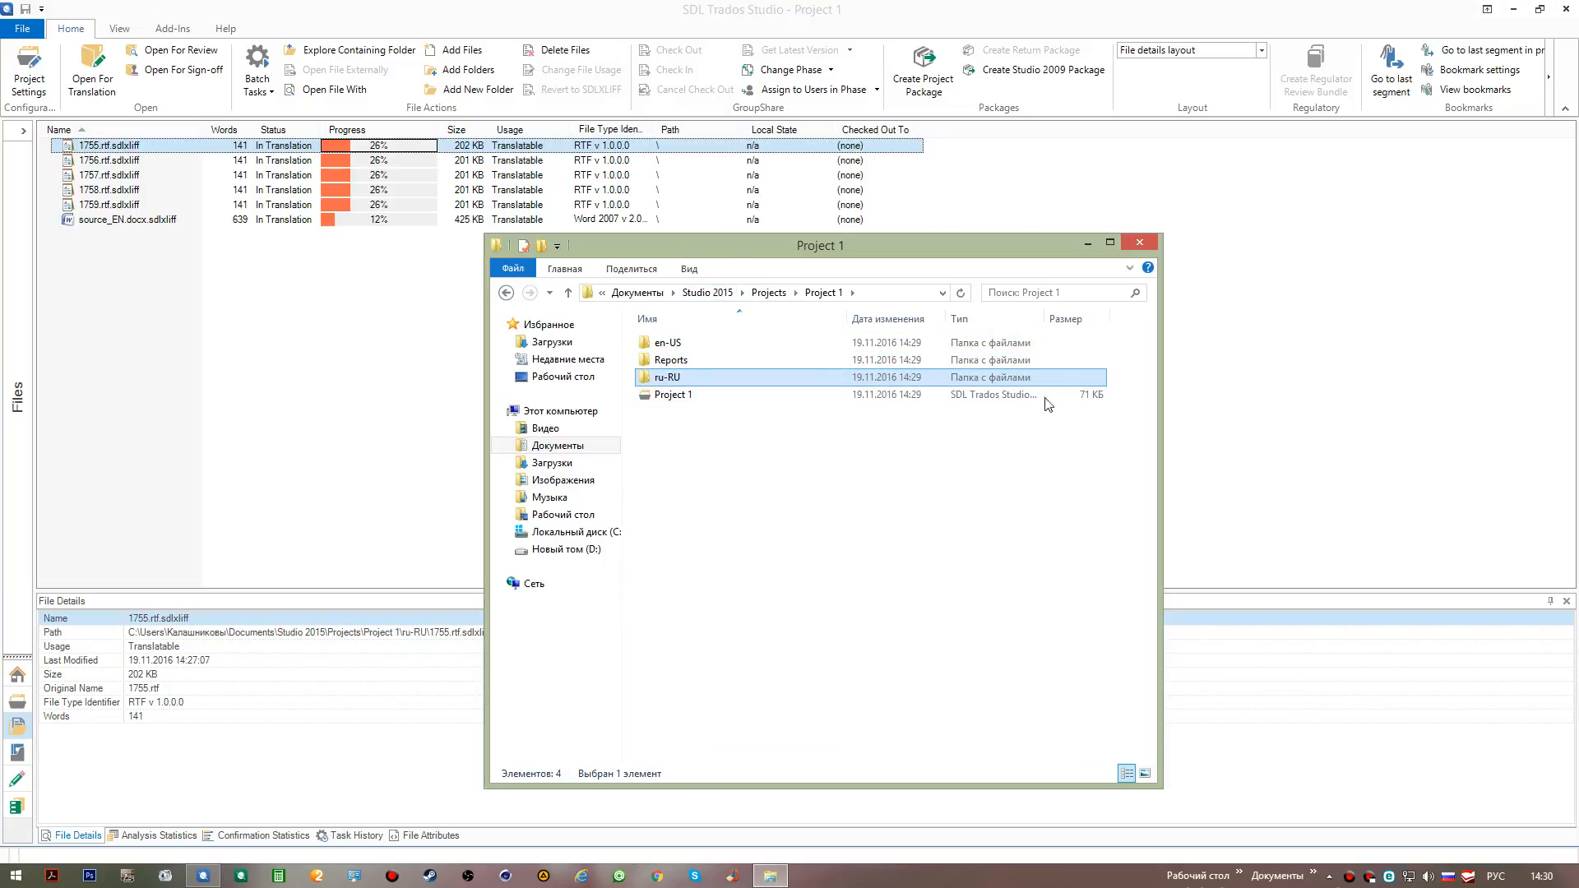
{"action": "left_click", "coordinate": [1086, 244]}
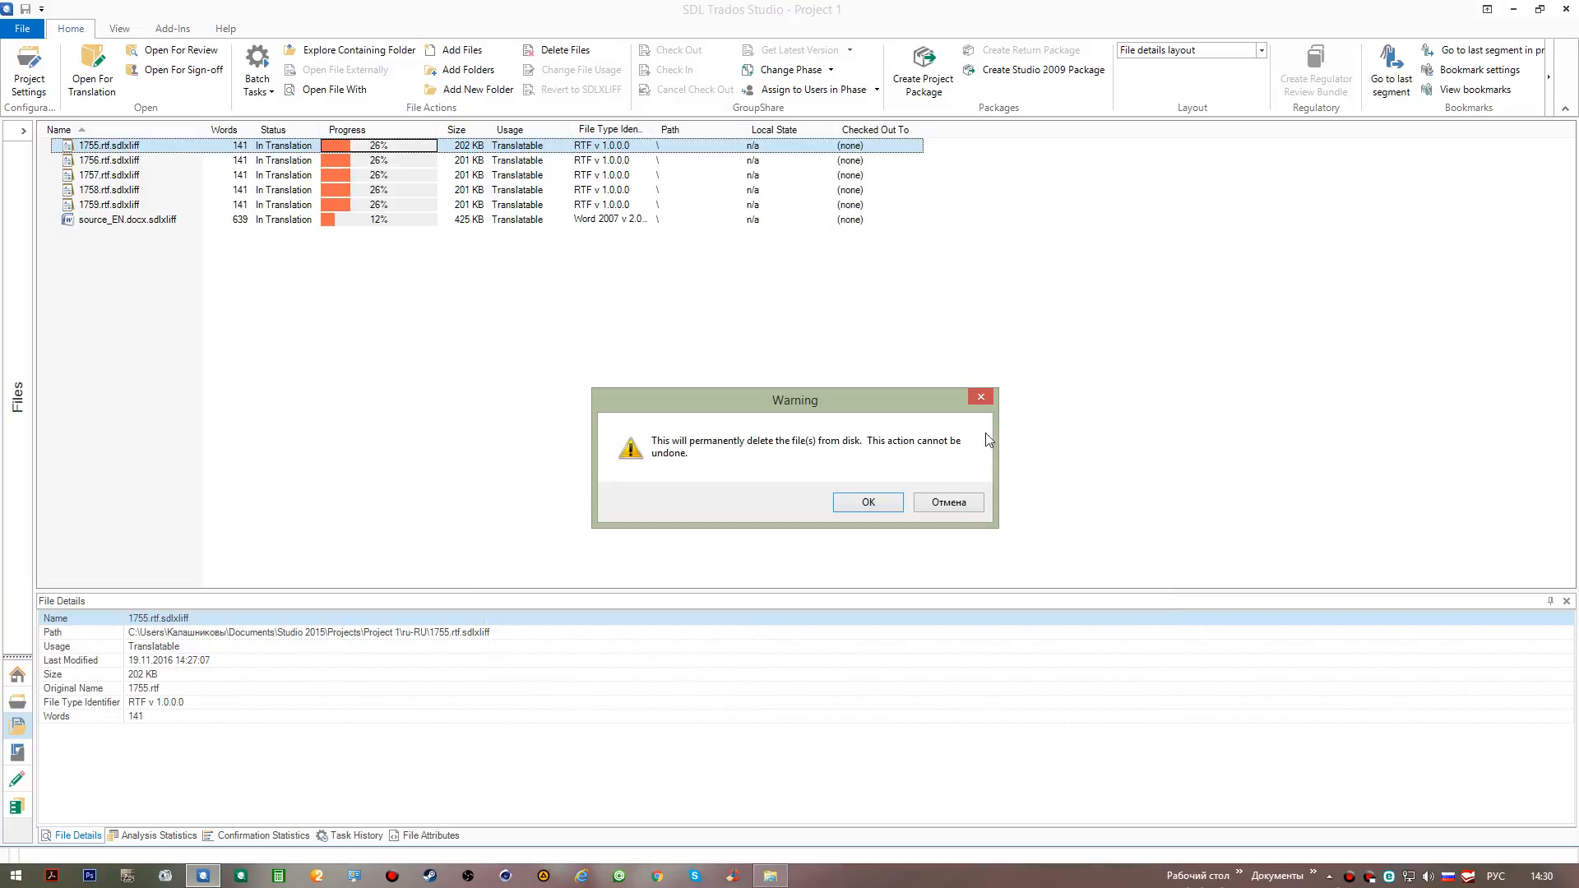
Step: Confirm the deletion of 1755.rtf.sdlxliff and also delete 1756.rtf.sdlxliff through 1759.rtf.sdlxliff from the Russian target files
{"action": "left_click", "coordinate": [885, 505]}
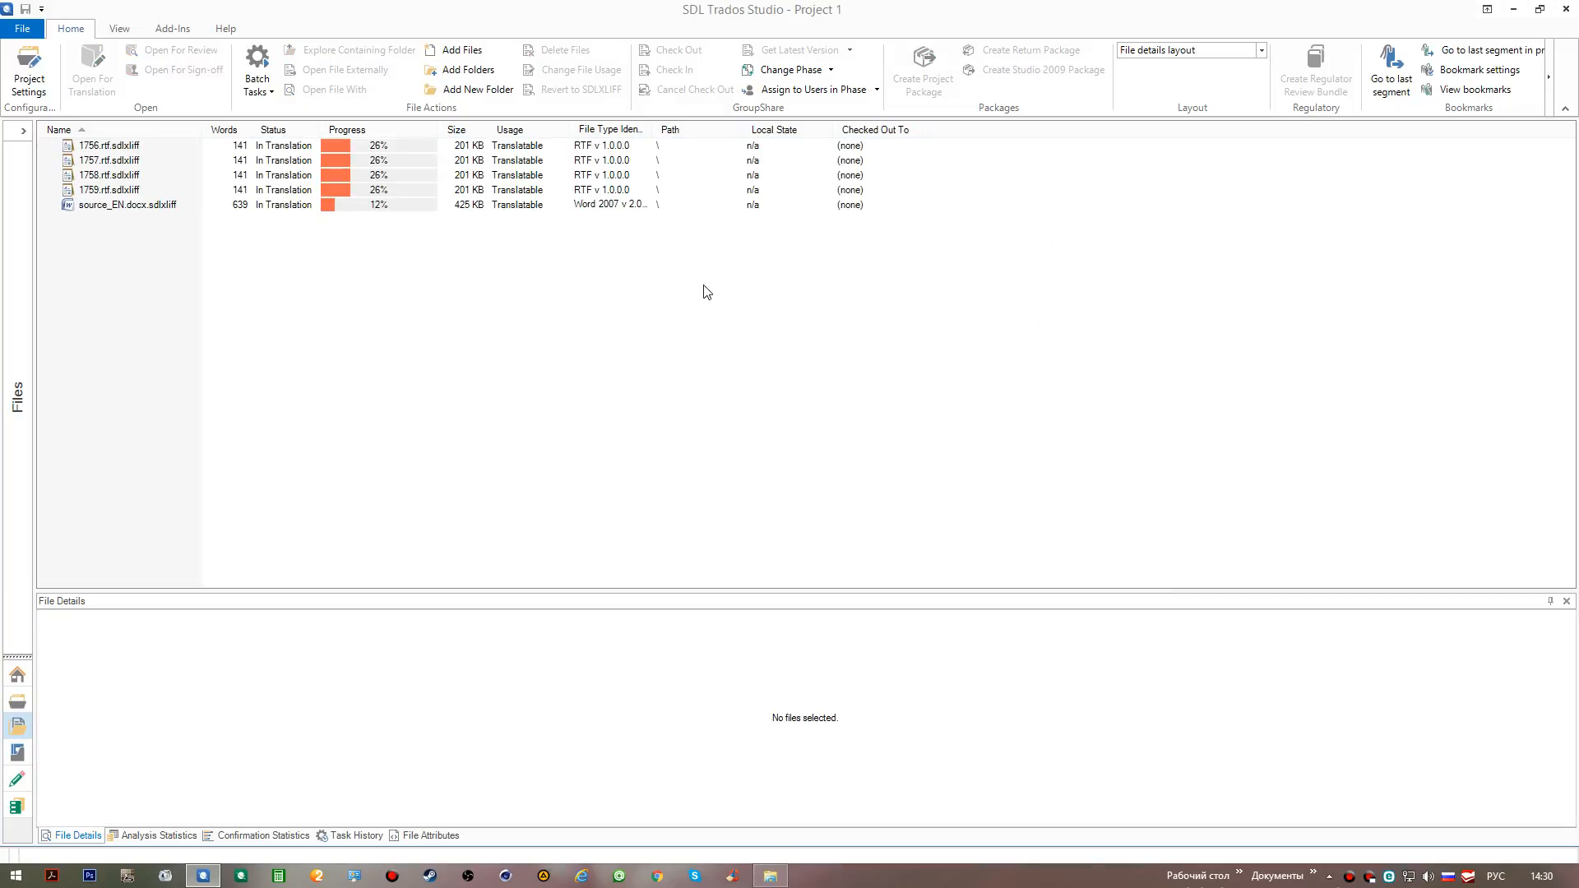
{"action": "left_click_drag", "start_coordinate": [178, 190], "coordinate": [180, 145]}
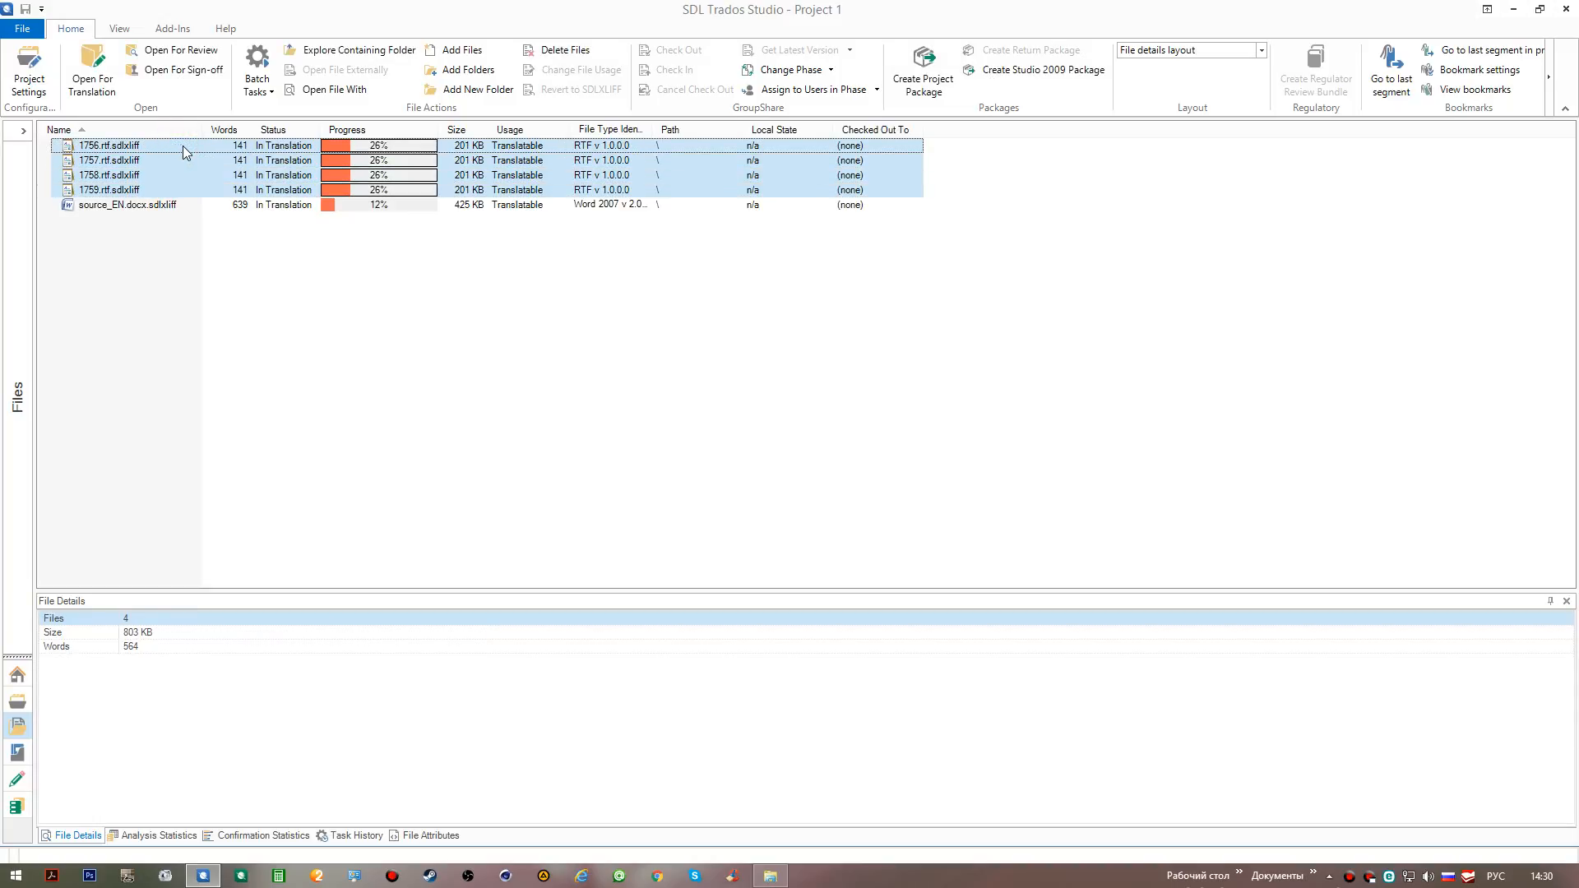
{"action": "right_click", "coordinate": [183, 145]}
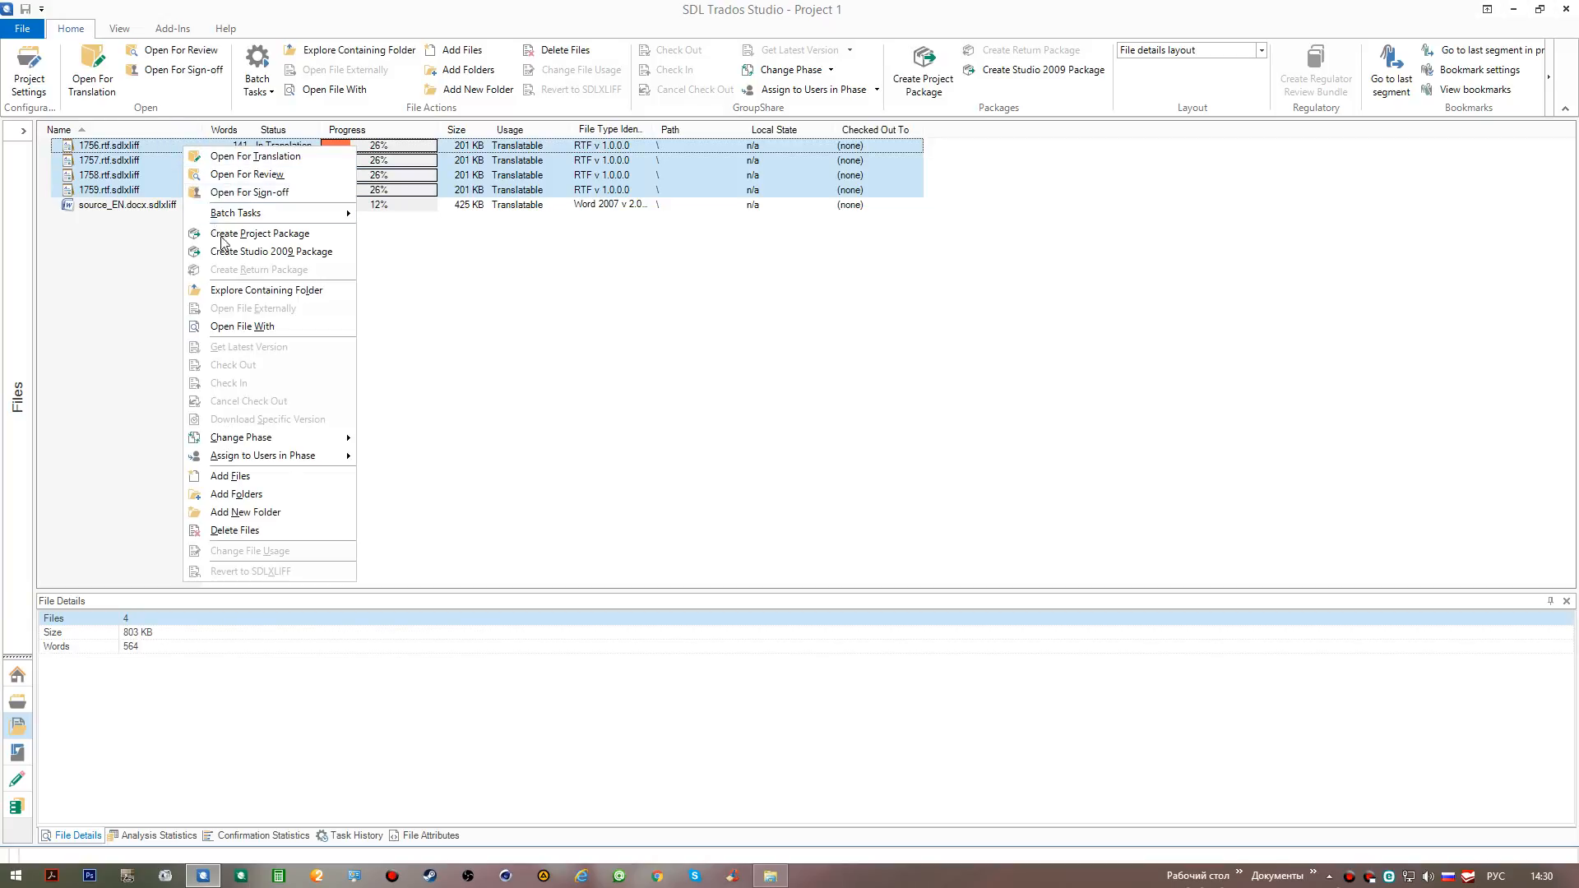
{"action": "left_click", "coordinate": [316, 530]}
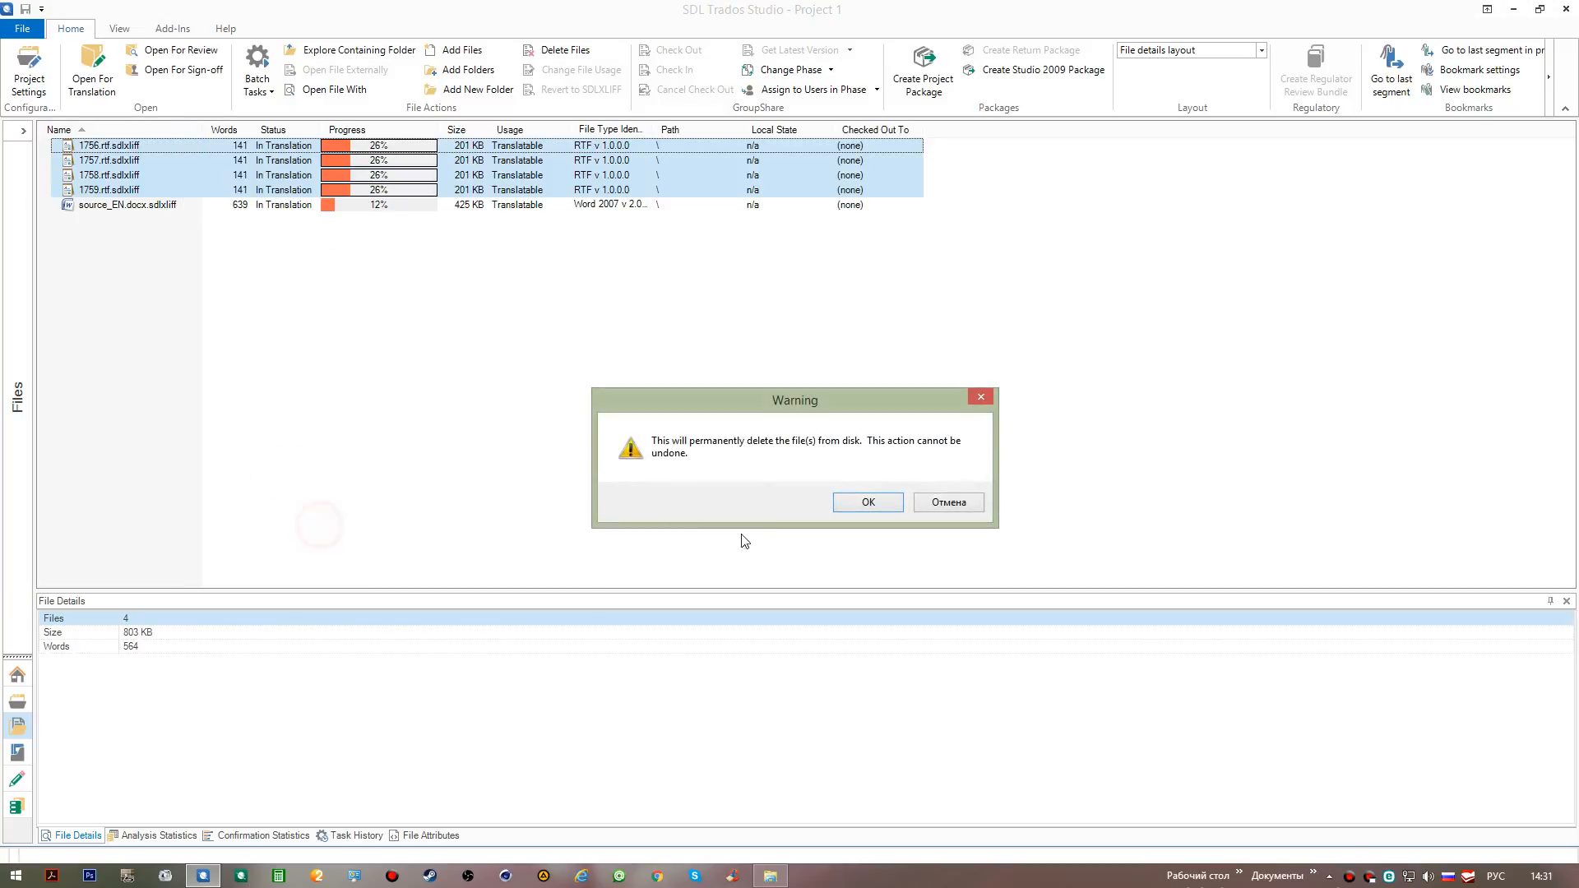
{"action": "left_click", "coordinate": [854, 507]}
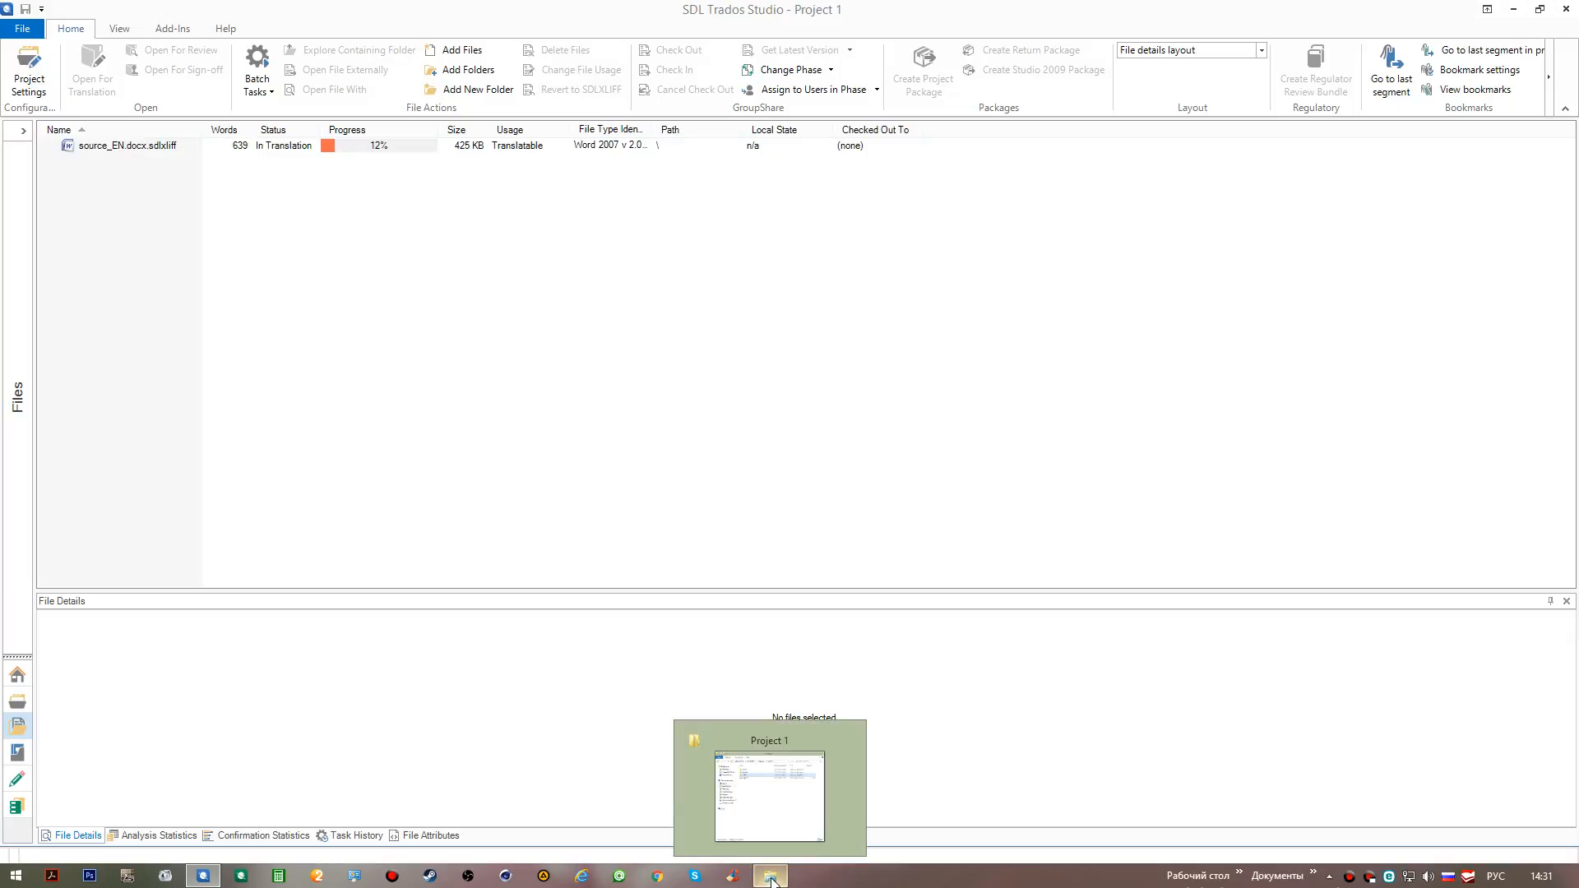
Step: Show the English (United States) source files of Project 1 and delete 1755.rtf.sdlxliff through 1759.rtf.sdlxliff
{"action": "left_click", "coordinate": [21, 169]}
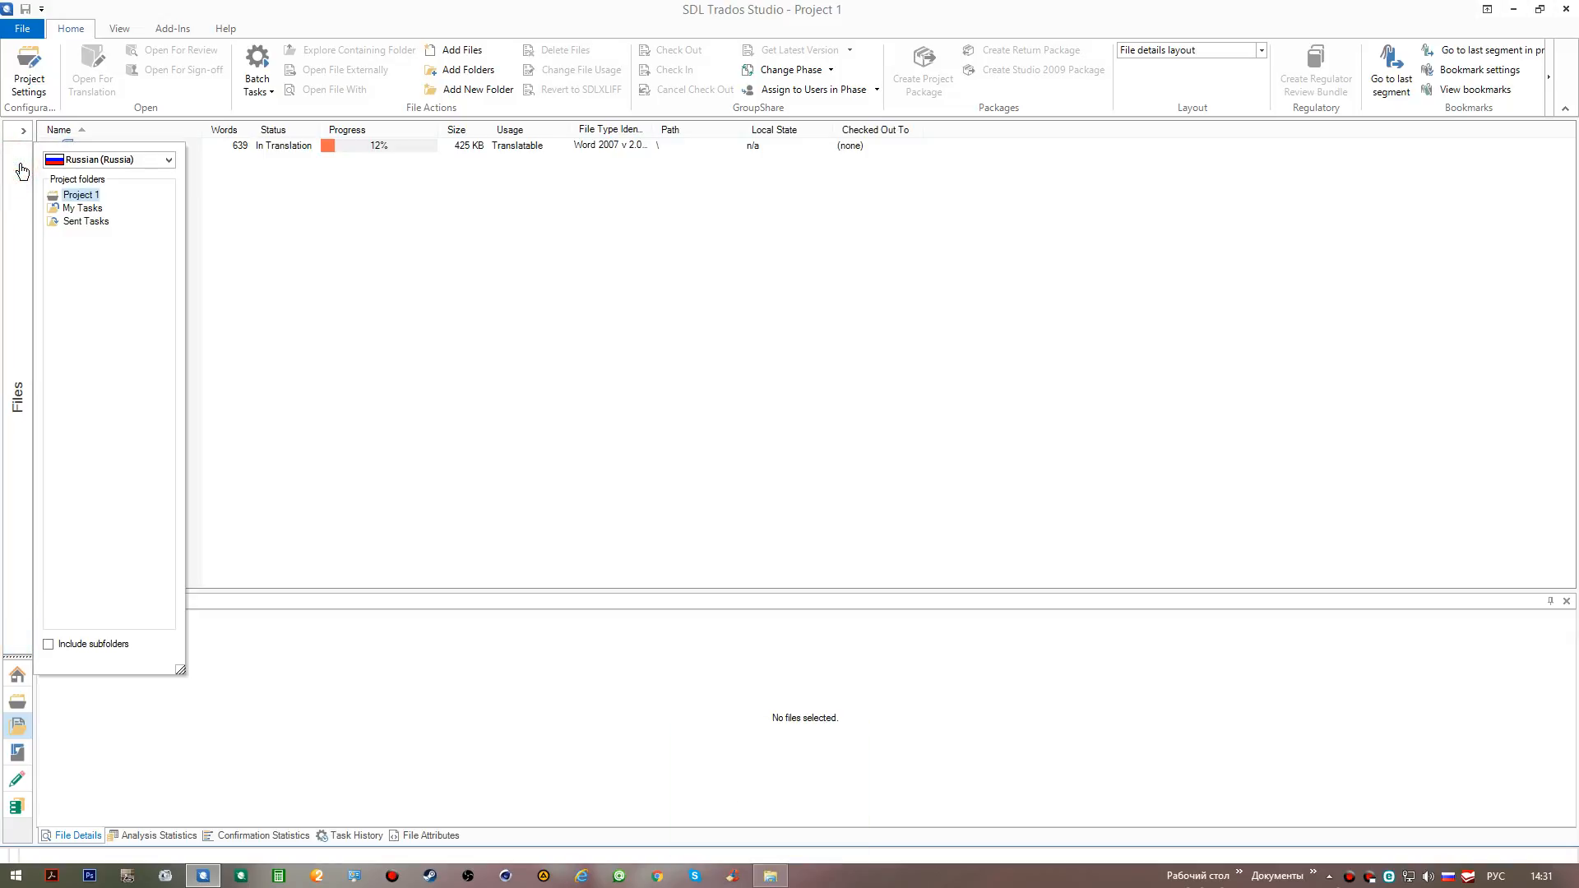
{"action": "left_click", "coordinate": [169, 161]}
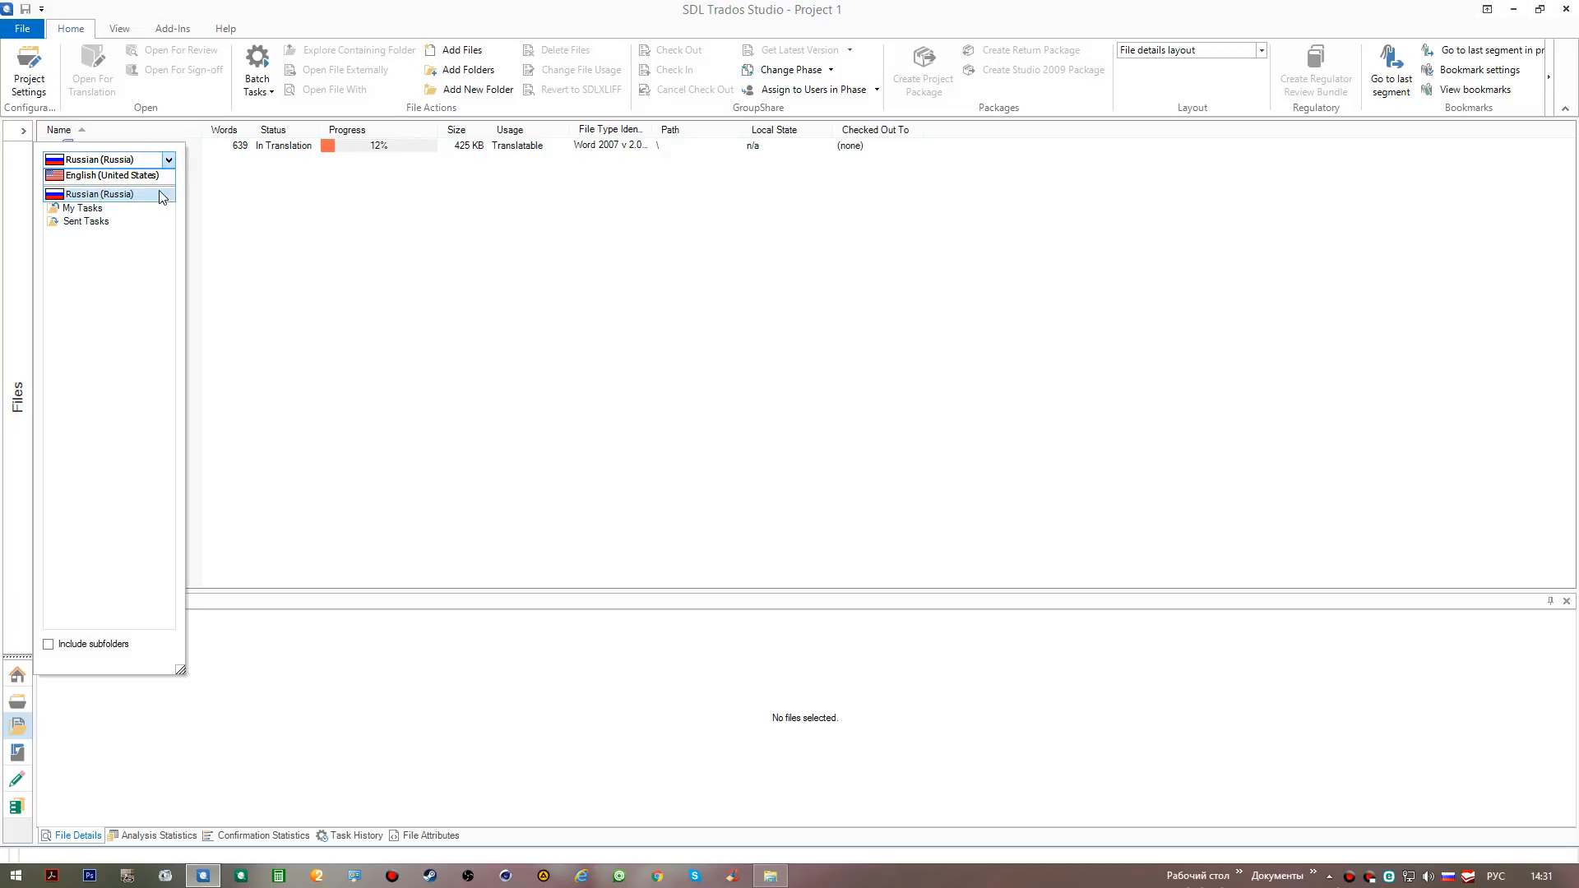
{"action": "left_click", "coordinate": [115, 175]}
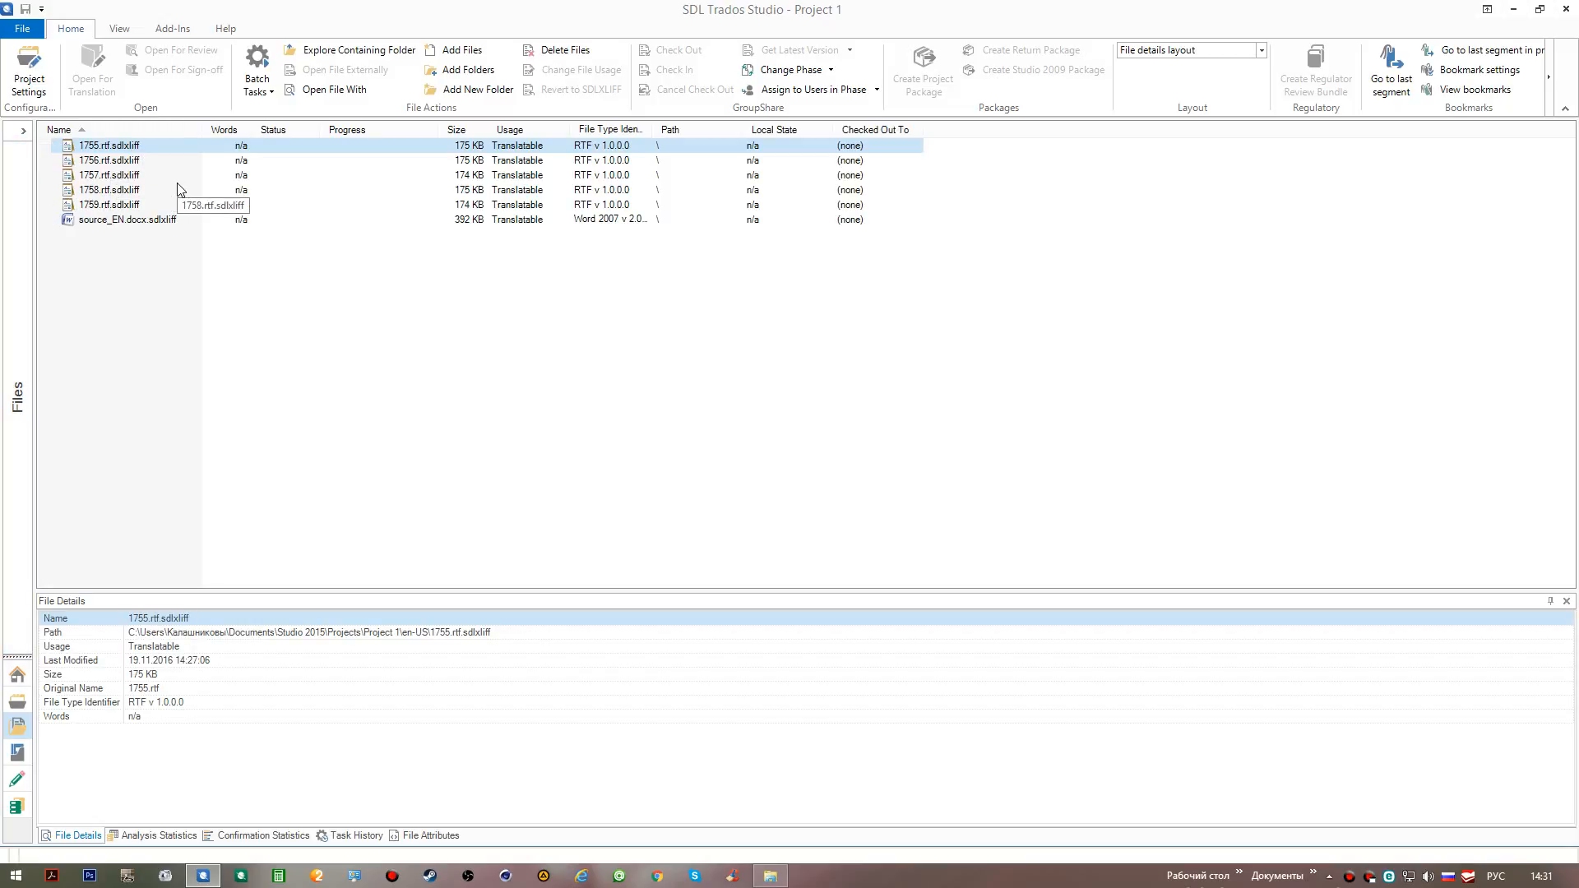
{"action": "left_click_drag", "start_coordinate": [125, 206], "coordinate": [156, 144]}
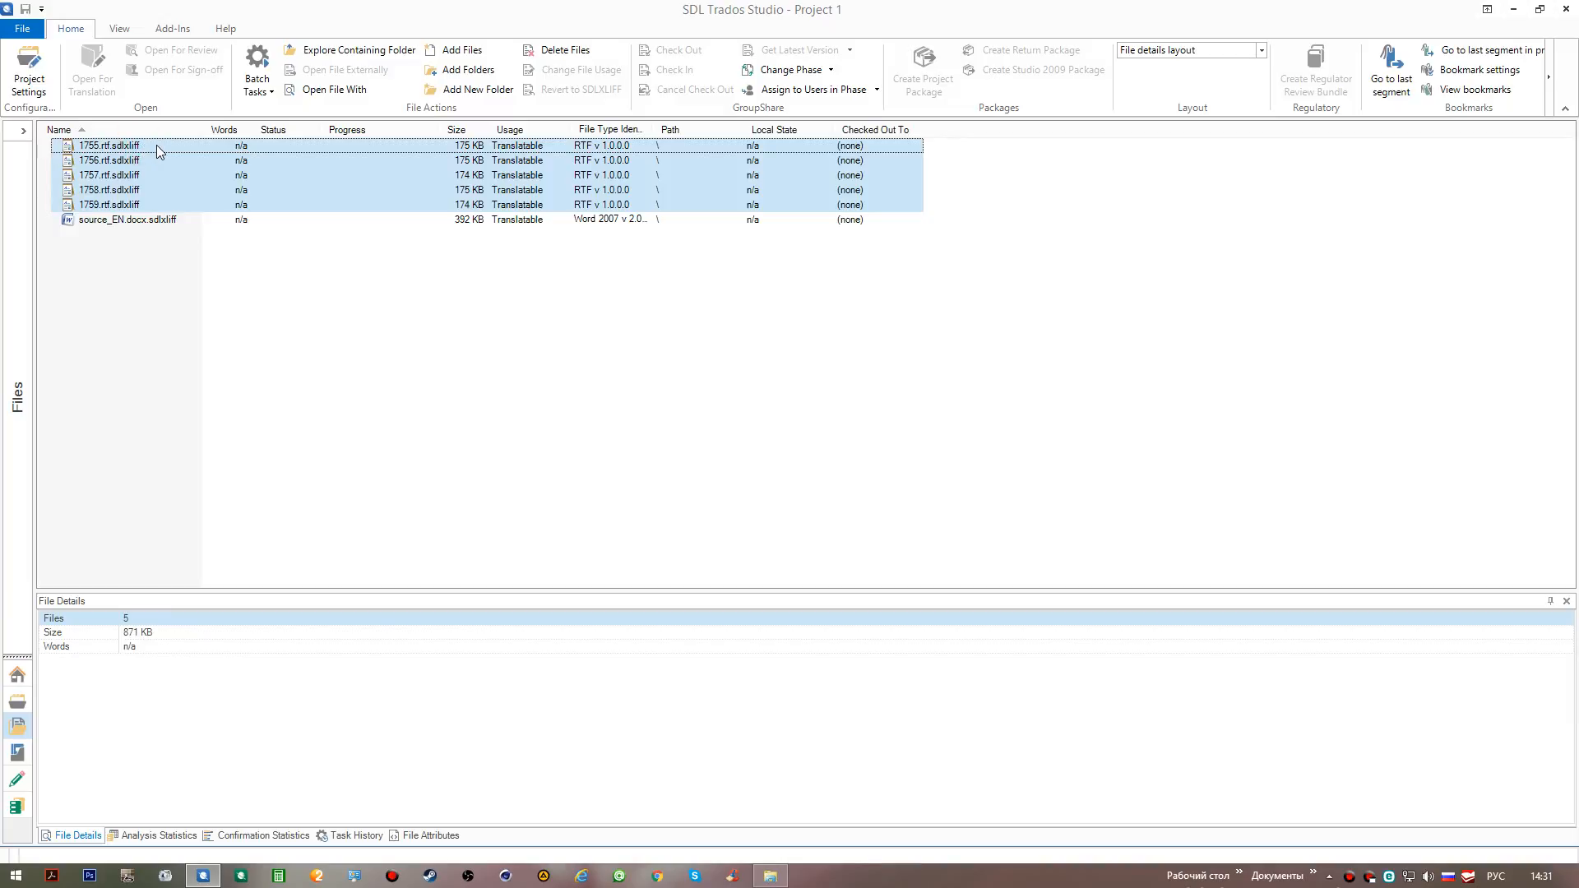
{"action": "right_click", "coordinate": [158, 148]}
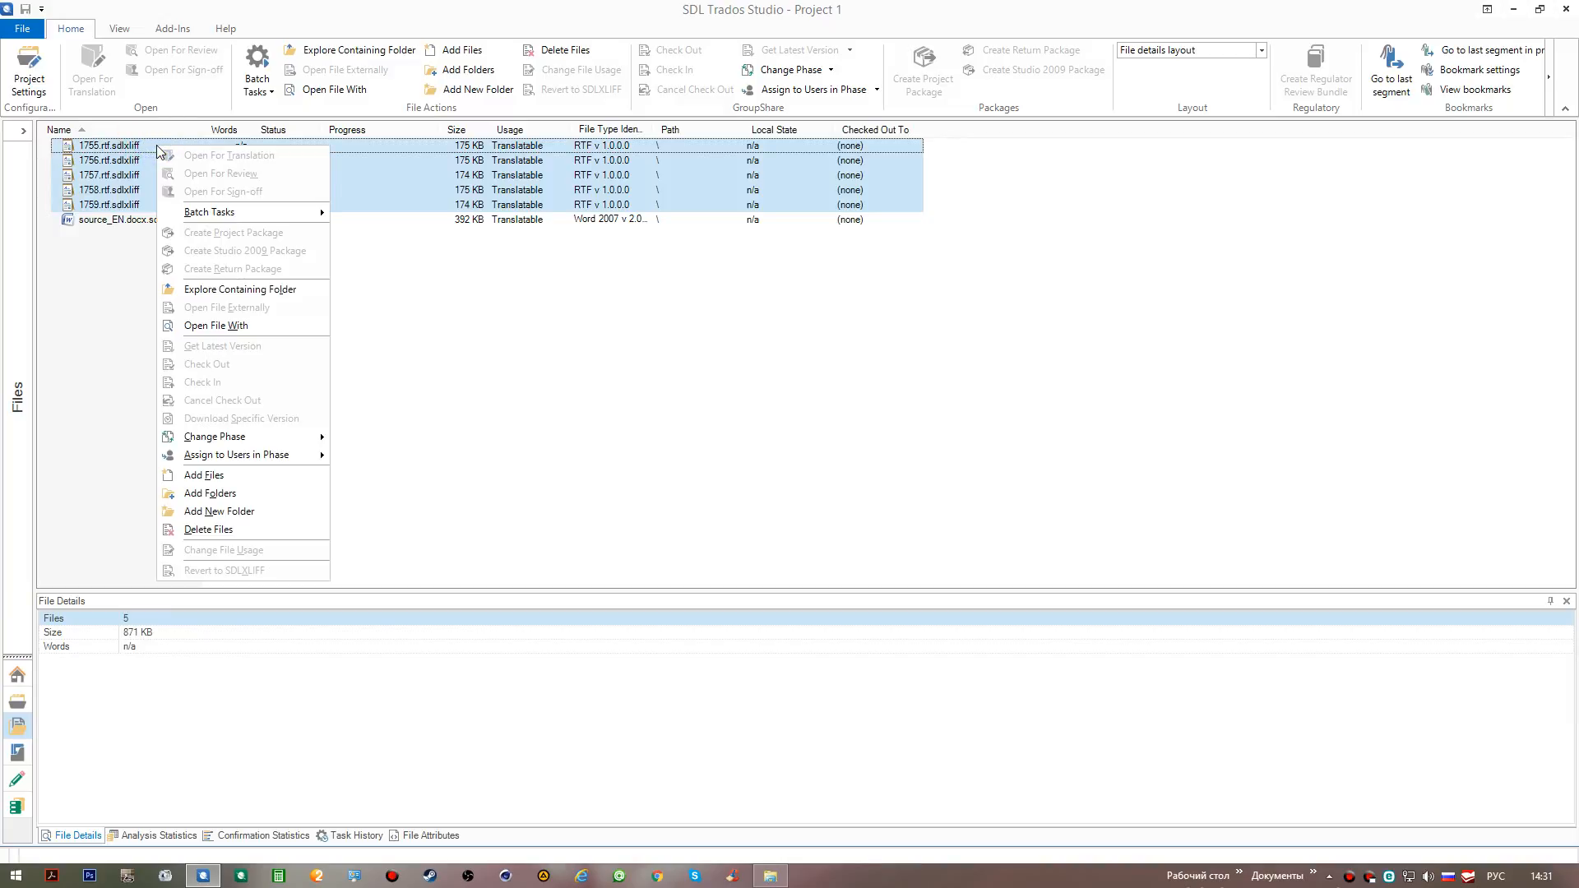
{"action": "left_click", "coordinate": [223, 530]}
{"action": "left_click", "coordinate": [865, 500]}
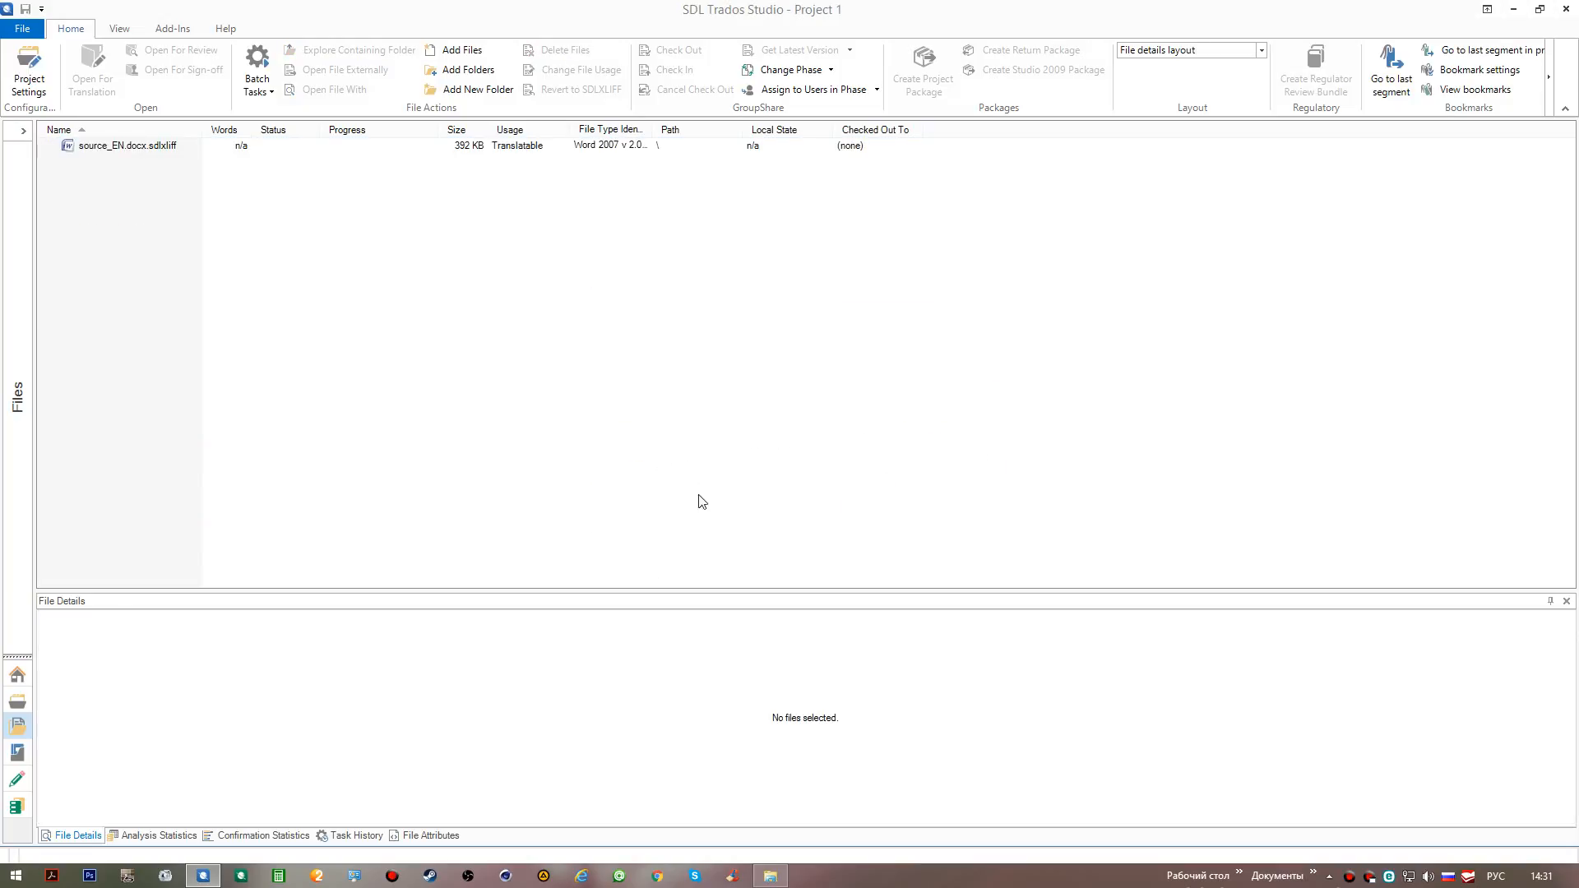
Step: Switch to File Explorer, inspect the en-US and ru-RU folders of Project 1 for remaining files, and close the window
{"action": "left_click", "coordinate": [780, 878]}
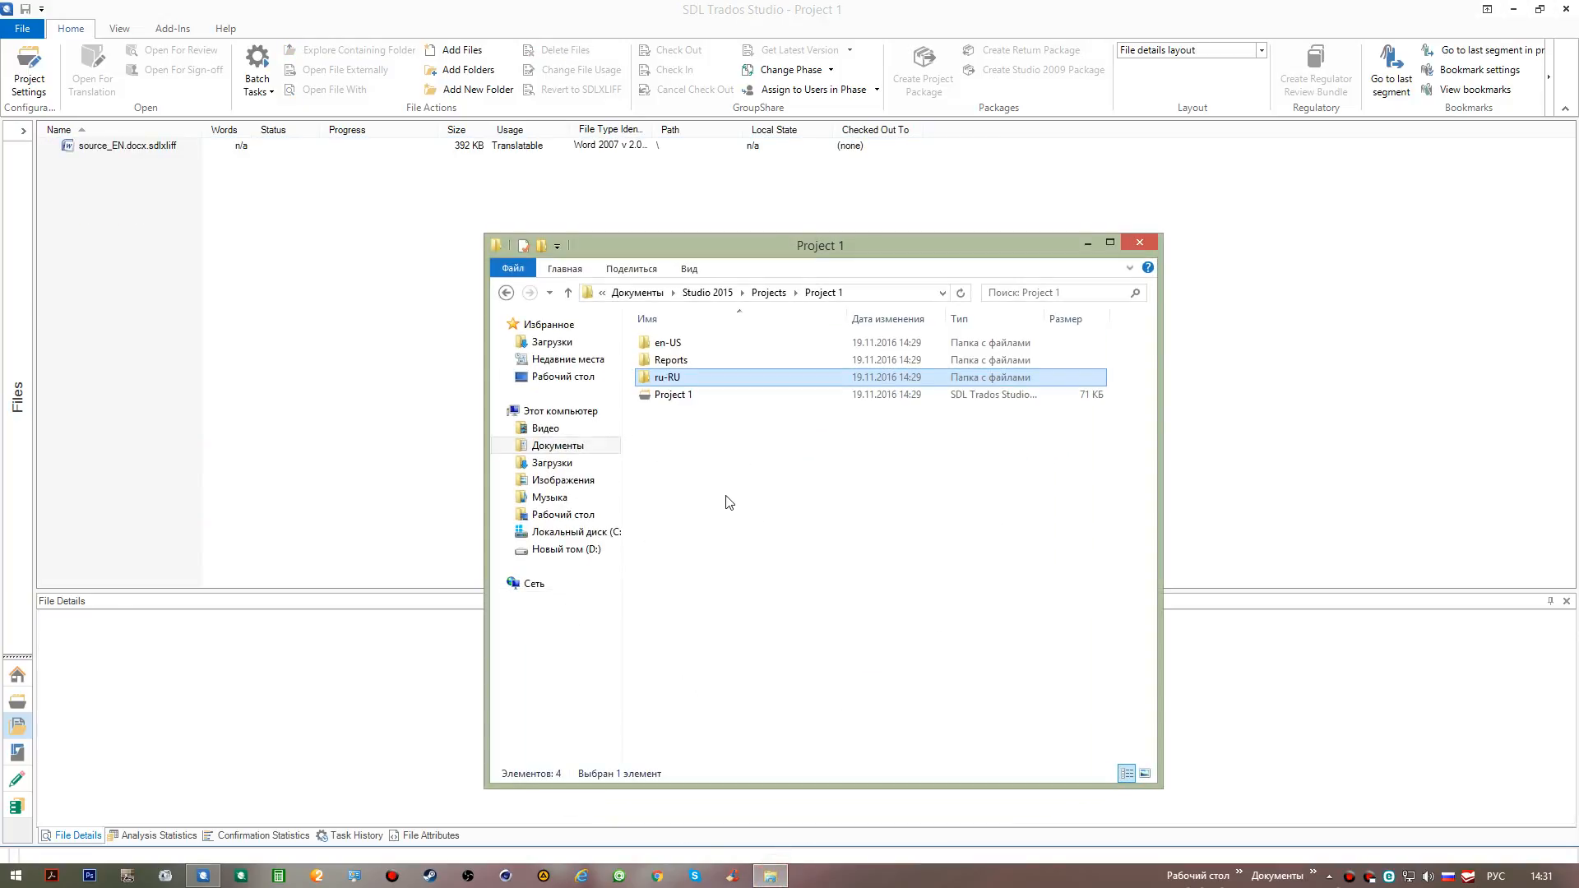
{"action": "double_click", "coordinate": [720, 342]}
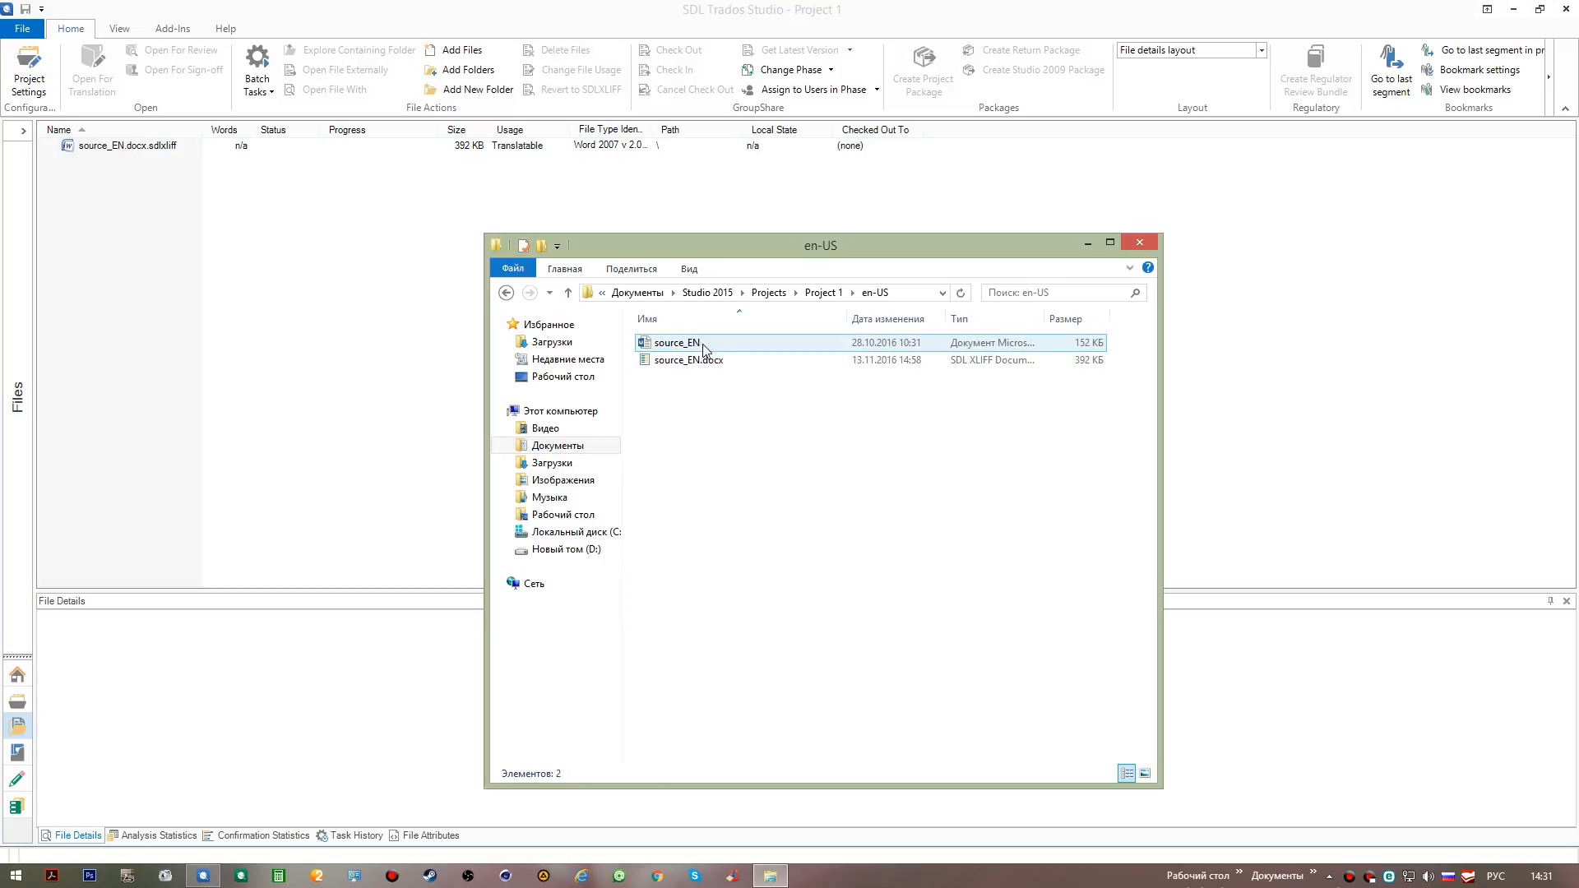
{"action": "left_click", "coordinate": [567, 292]}
{"action": "double_click", "coordinate": [671, 376]}
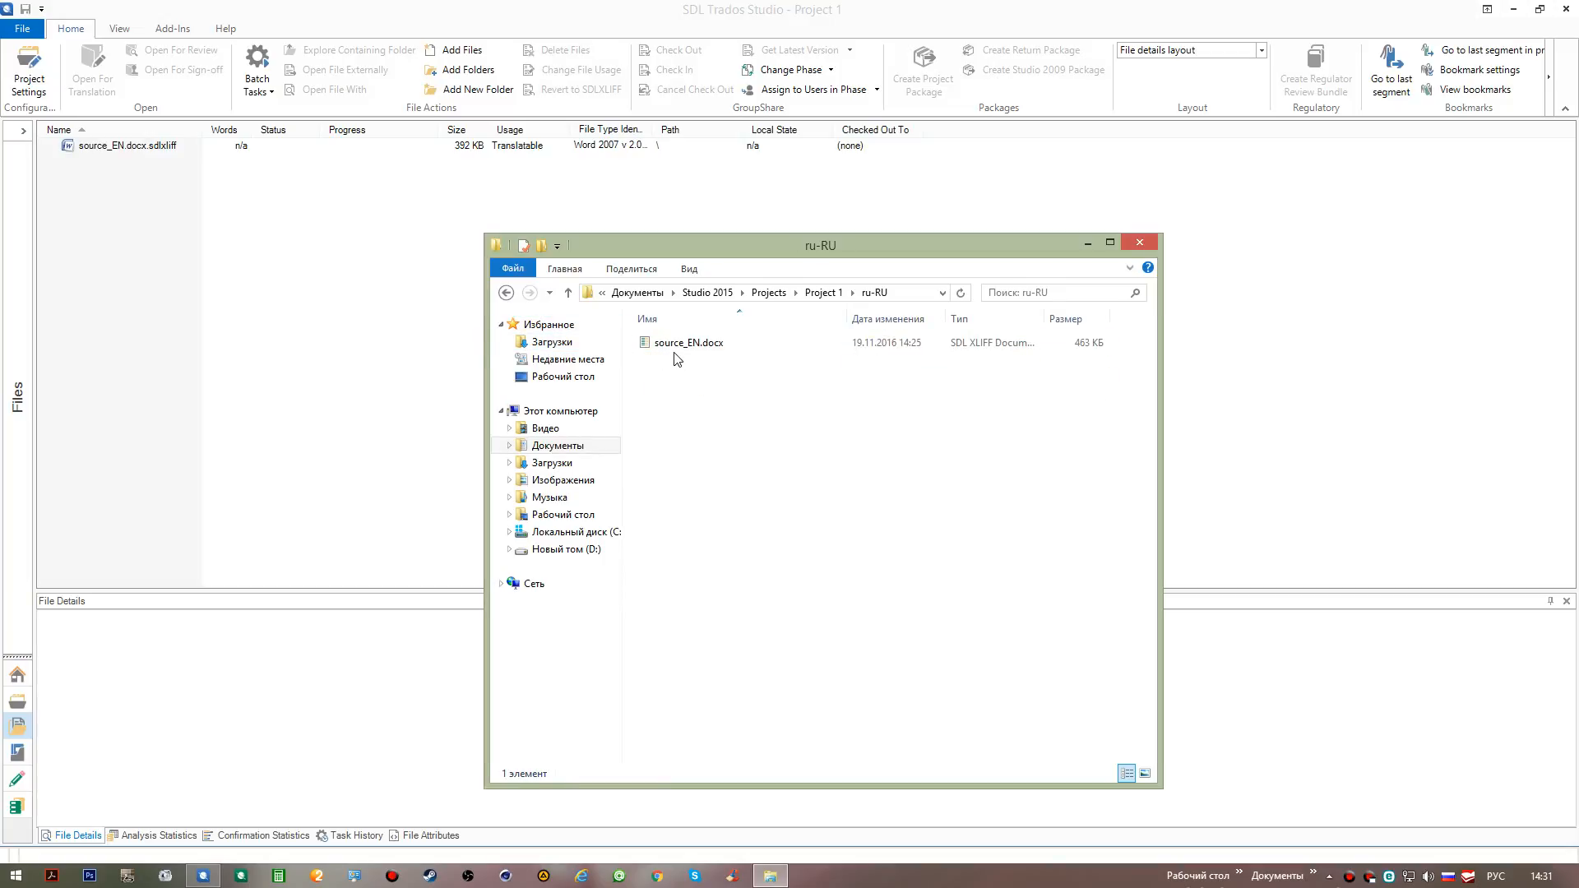
{"action": "left_click", "coordinate": [674, 352]}
{"action": "left_click", "coordinate": [568, 292]}
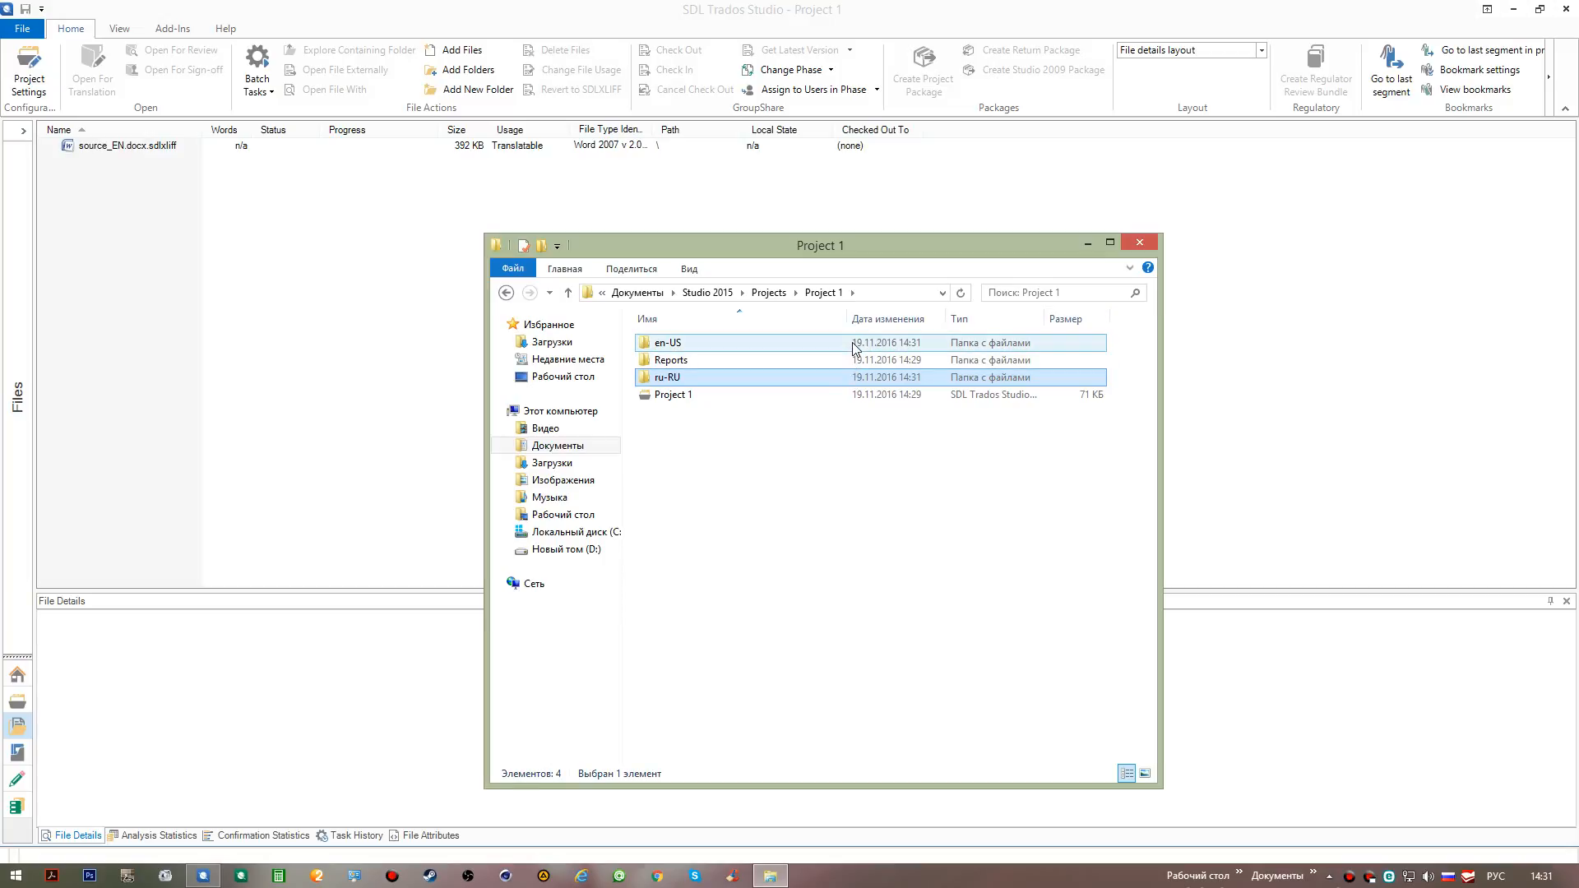
{"action": "left_click", "coordinate": [1138, 244]}
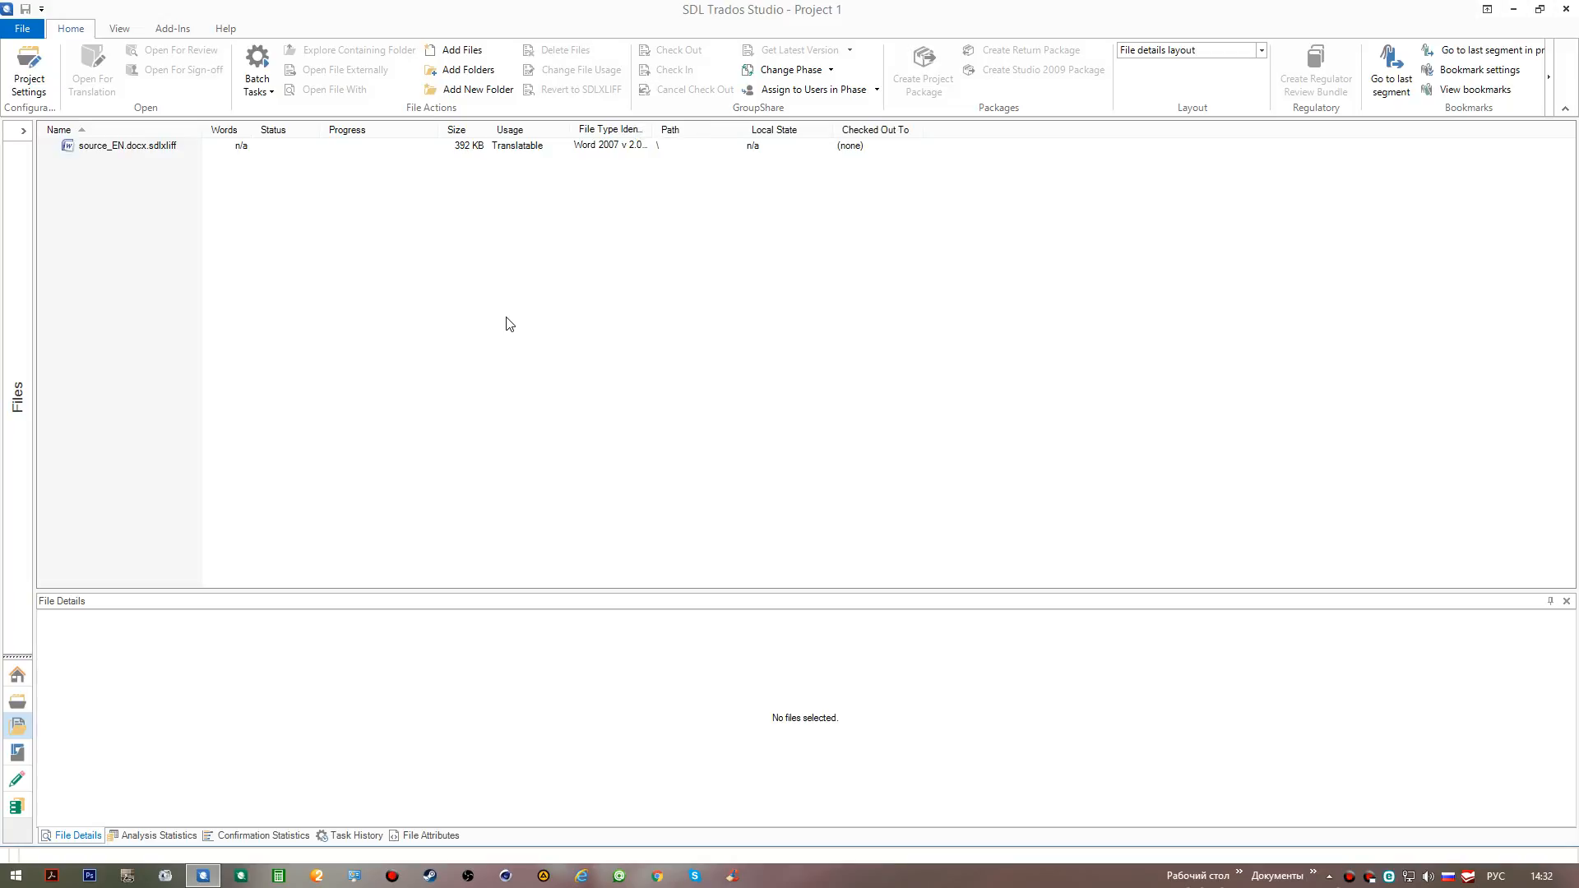
Step: Start translating the single document source_EN from the sample files folder, with Russian (Russia) as the target language
{"action": "left_click", "coordinate": [17, 674]}
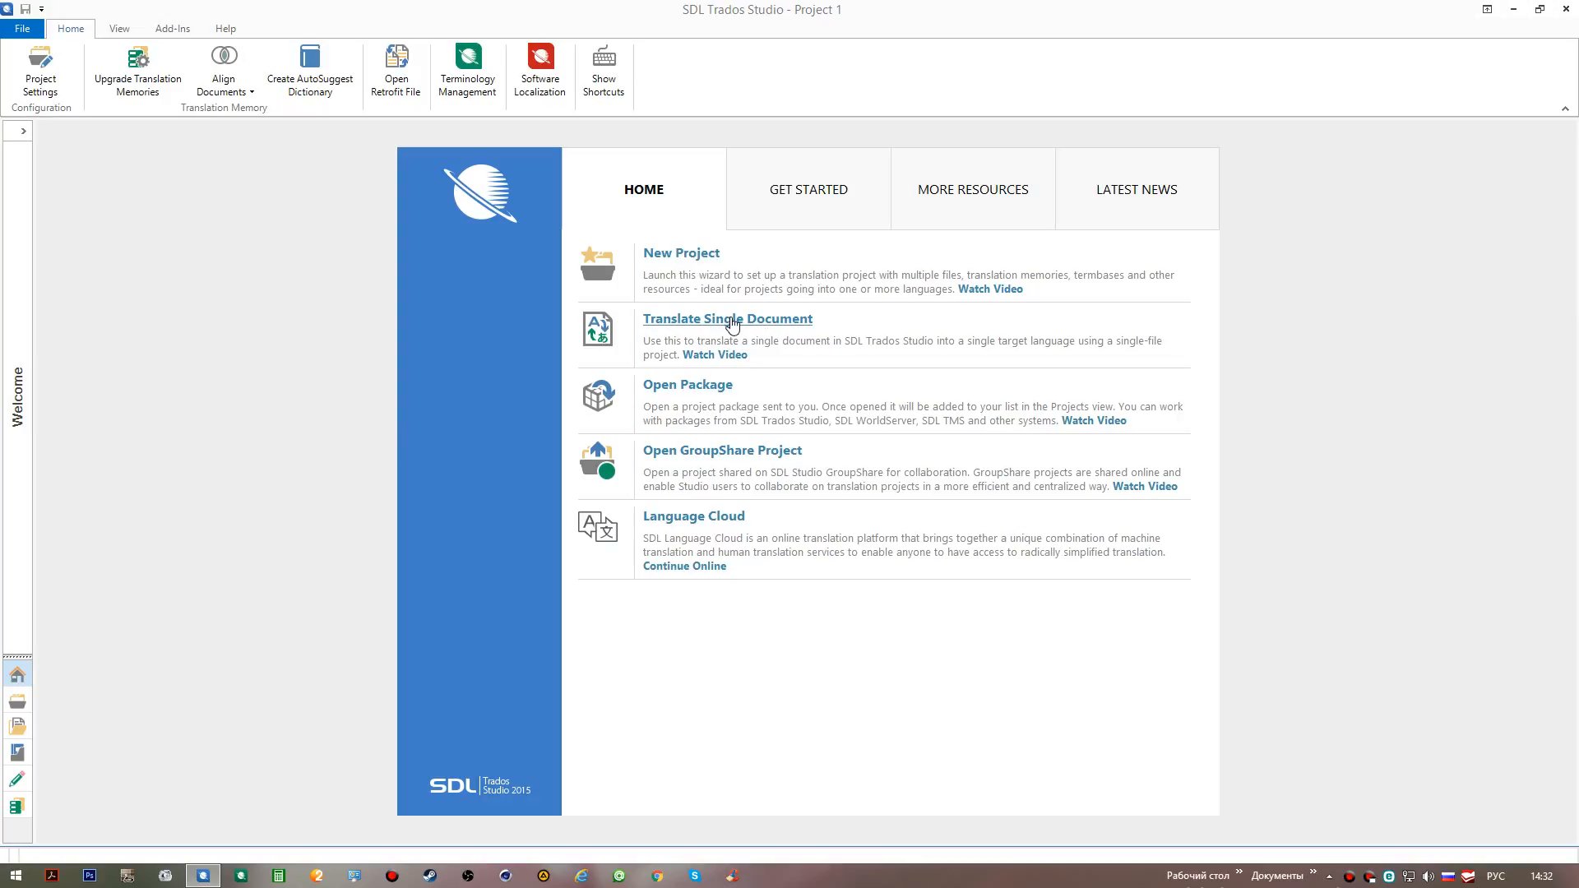
{"action": "left_click", "coordinate": [22, 29]}
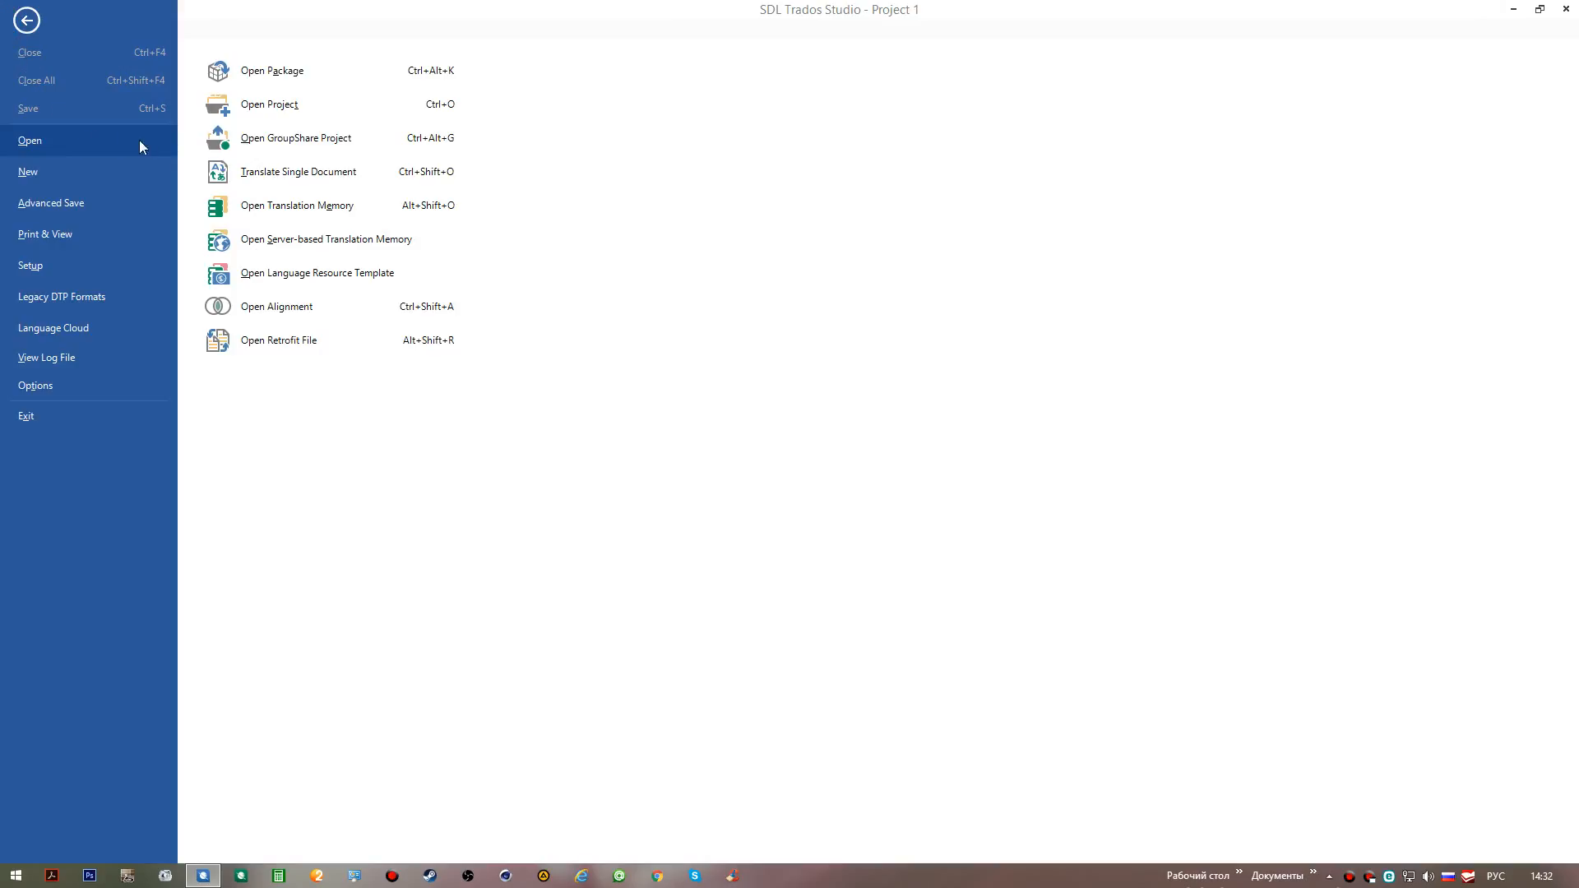
{"action": "left_click", "coordinate": [298, 173]}
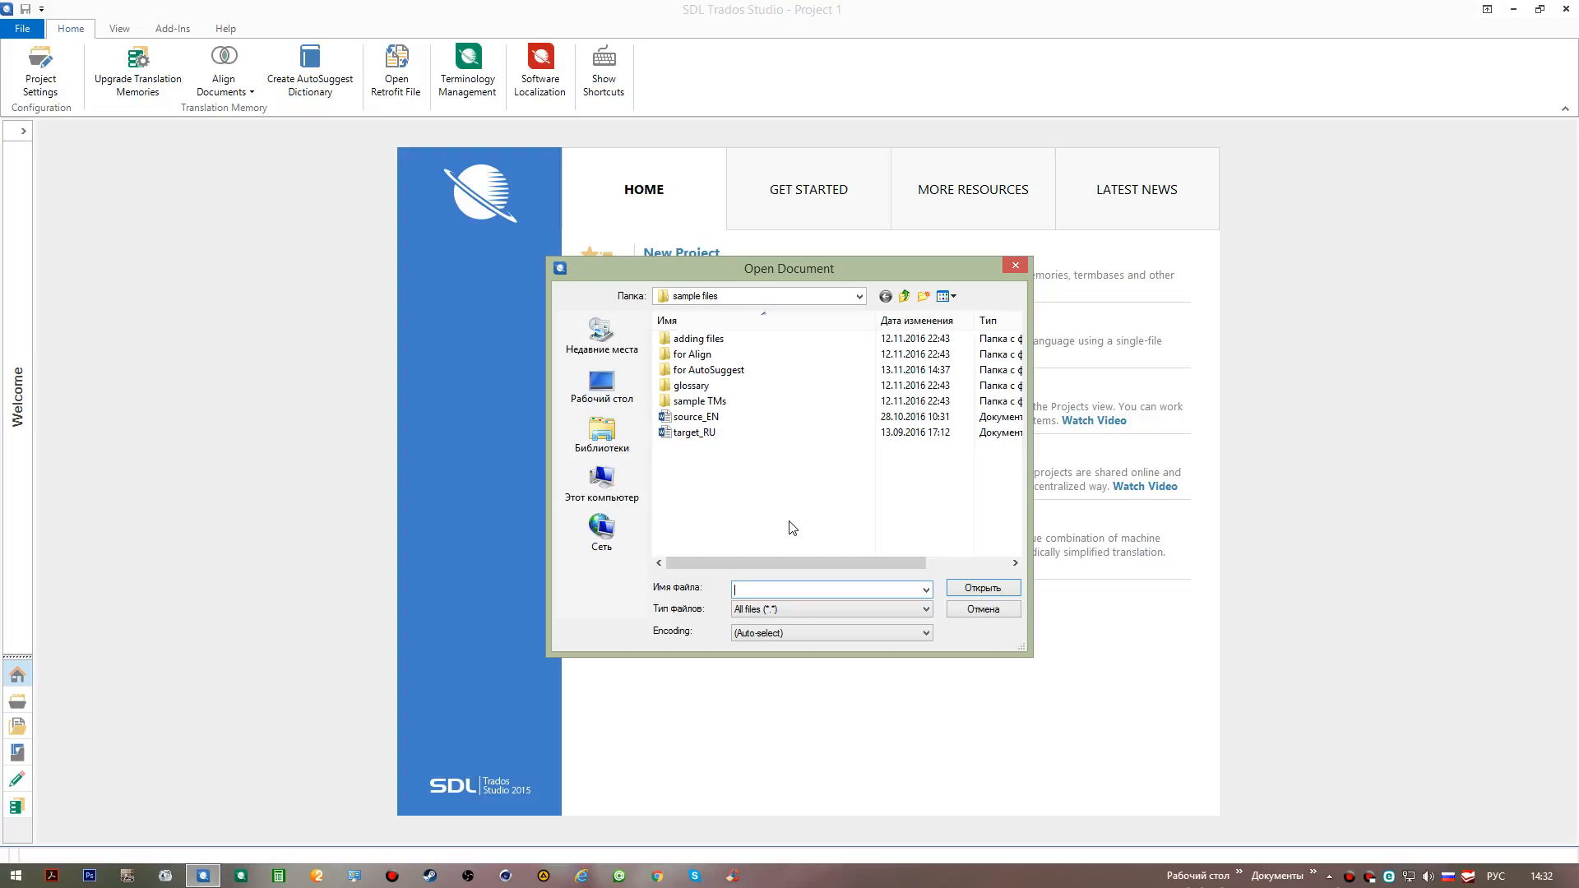
{"action": "double_click", "coordinate": [755, 417]}
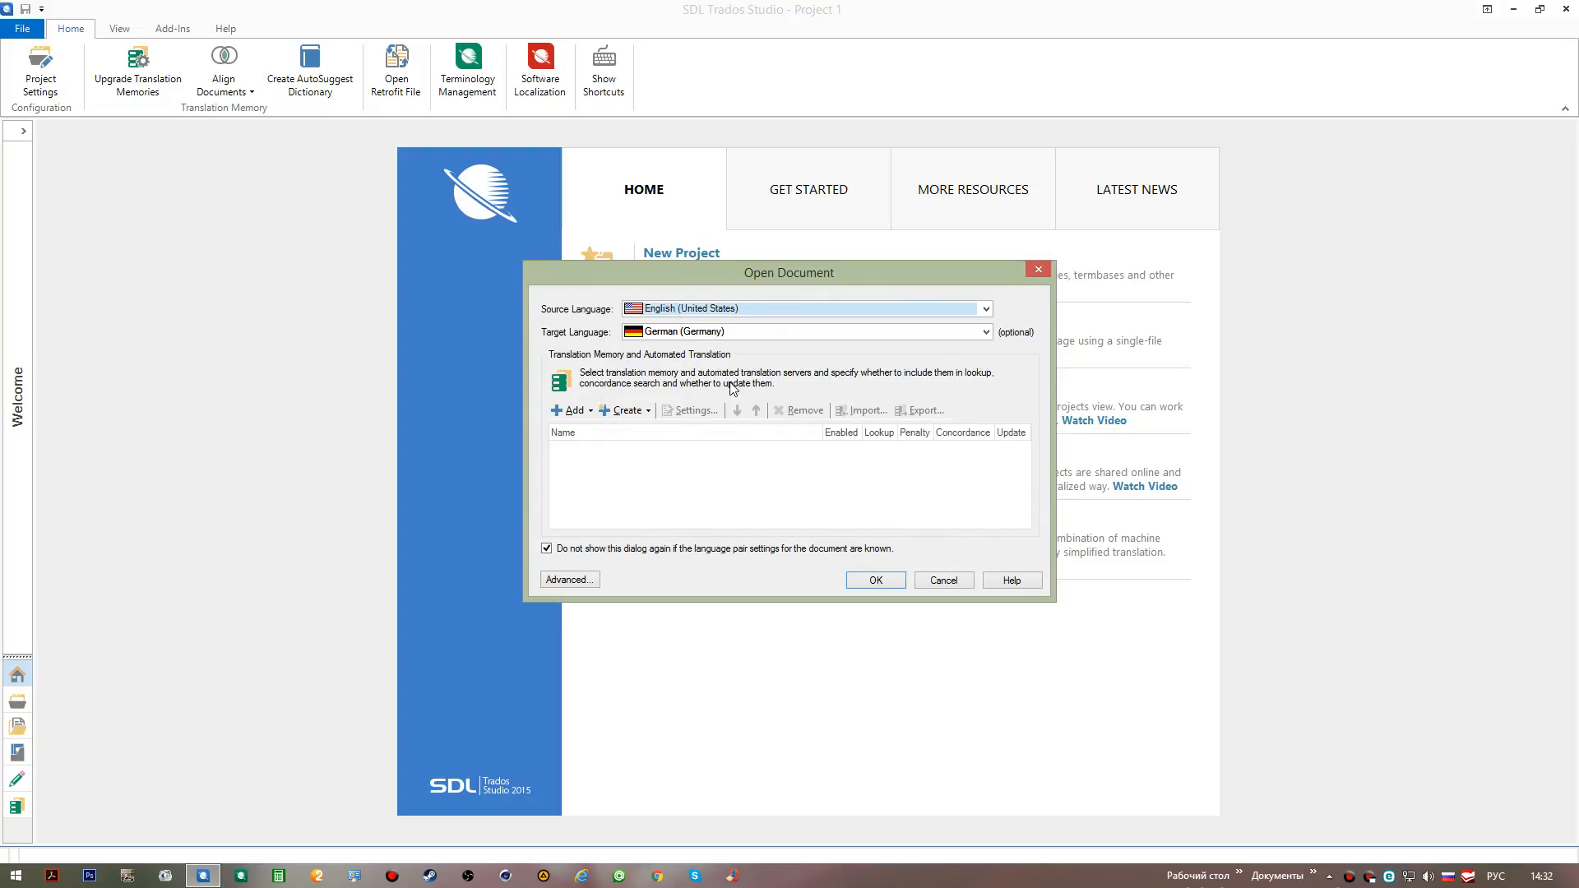
{"action": "left_click", "coordinate": [985, 331]}
{"action": "left_click_drag", "start_coordinate": [984, 495], "coordinate": [985, 575]}
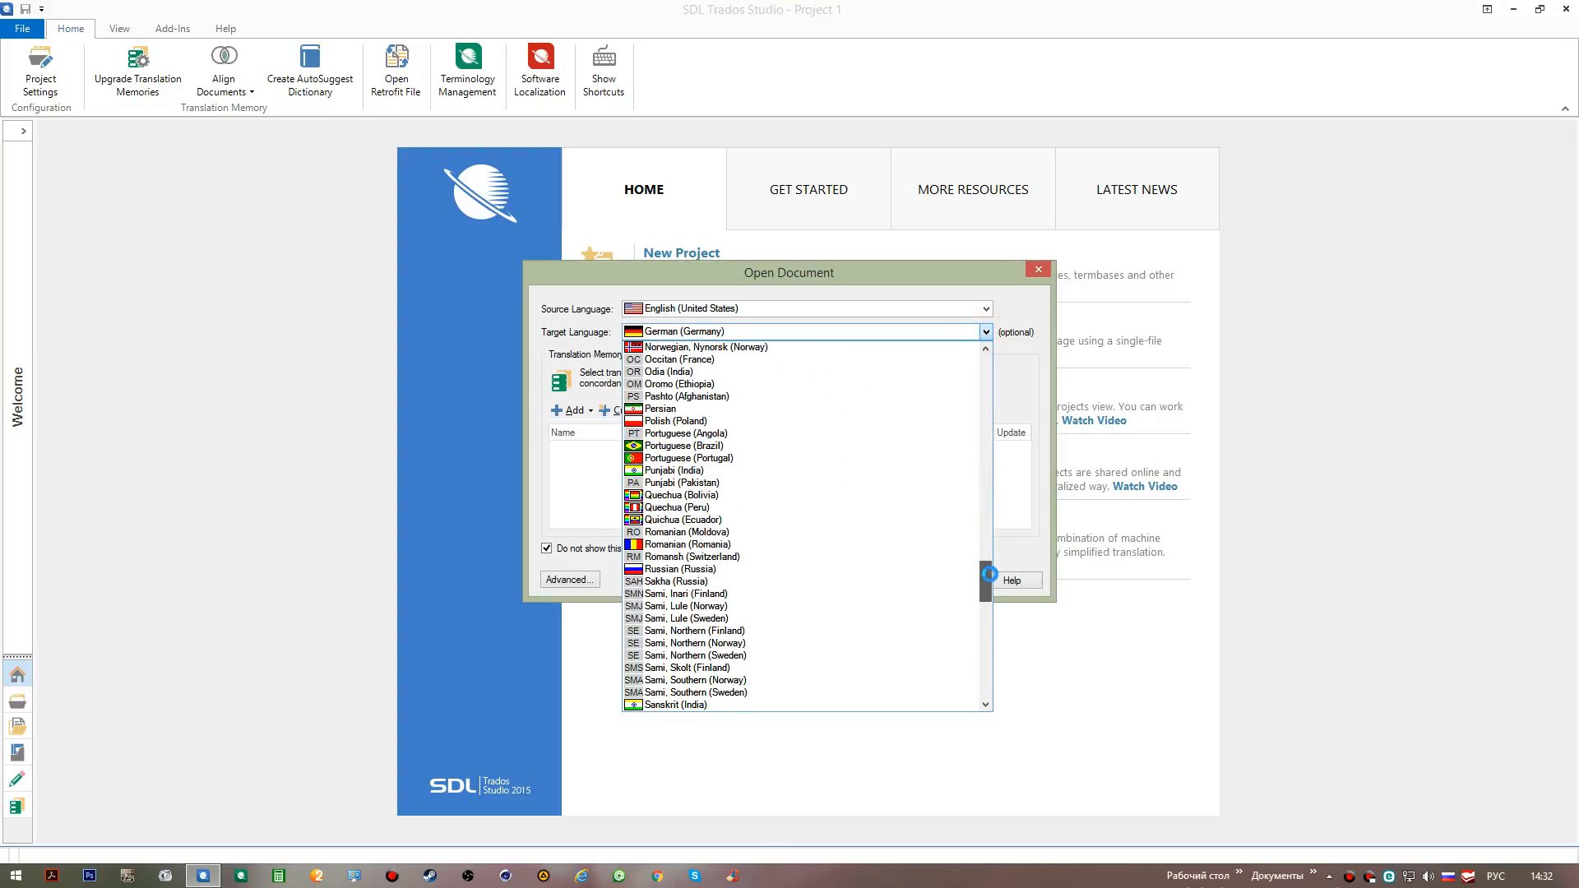
{"action": "left_click", "coordinate": [847, 580]}
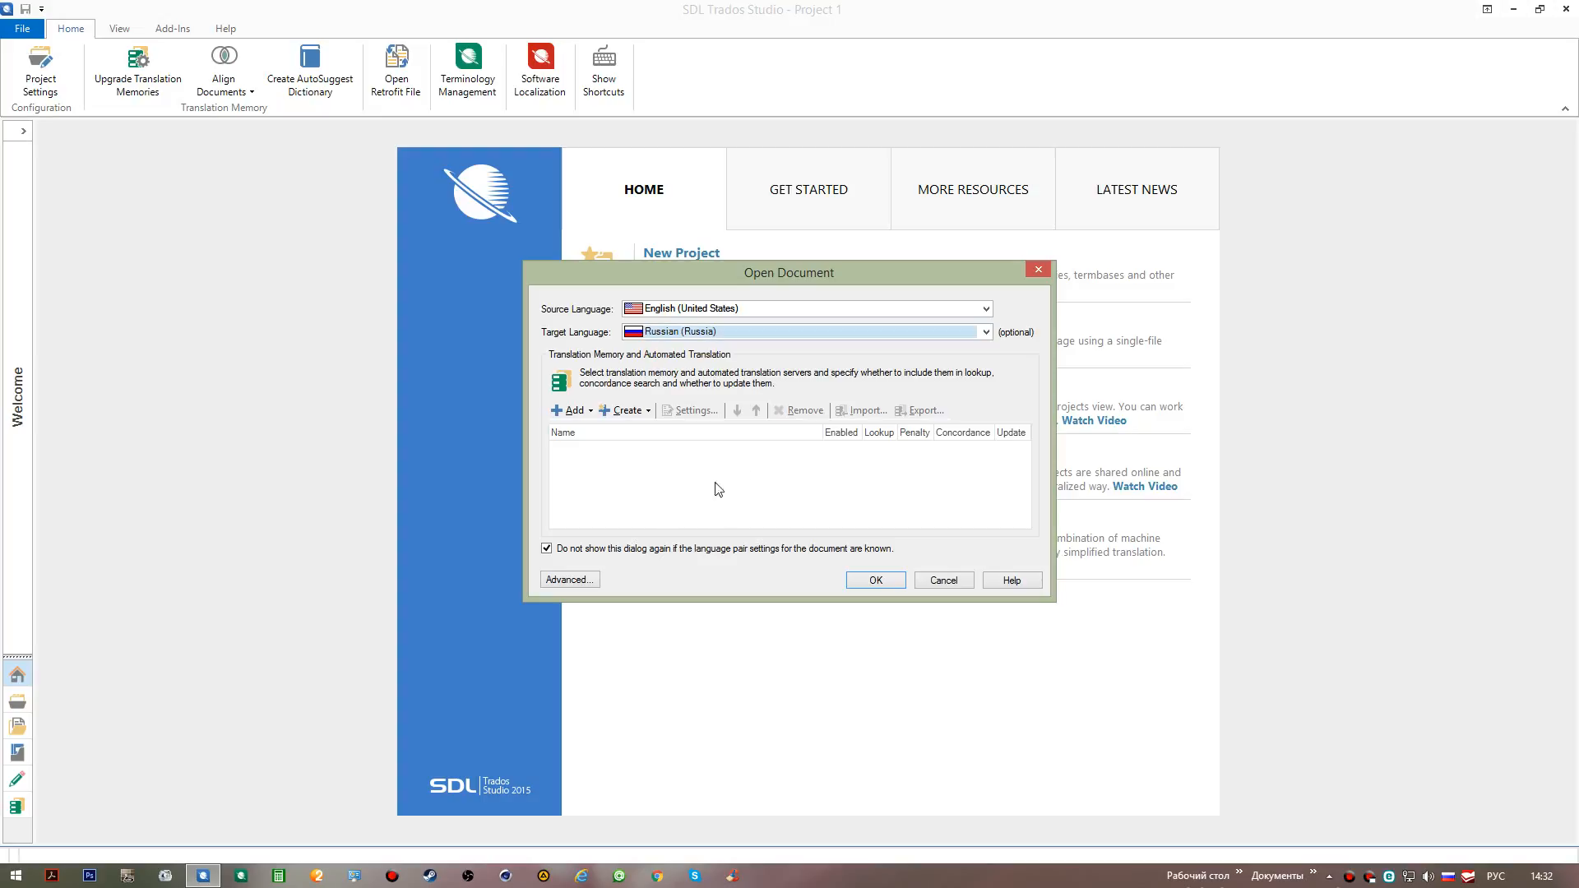
Step: Add the file-based translation memory En-Ru from Documents > Studio 2015 > Translation Memories
{"action": "left_click", "coordinate": [596, 415]}
{"action": "left_click", "coordinate": [596, 415]}
{"action": "left_click", "coordinate": [596, 415]}
{"action": "left_click", "coordinate": [615, 434]}
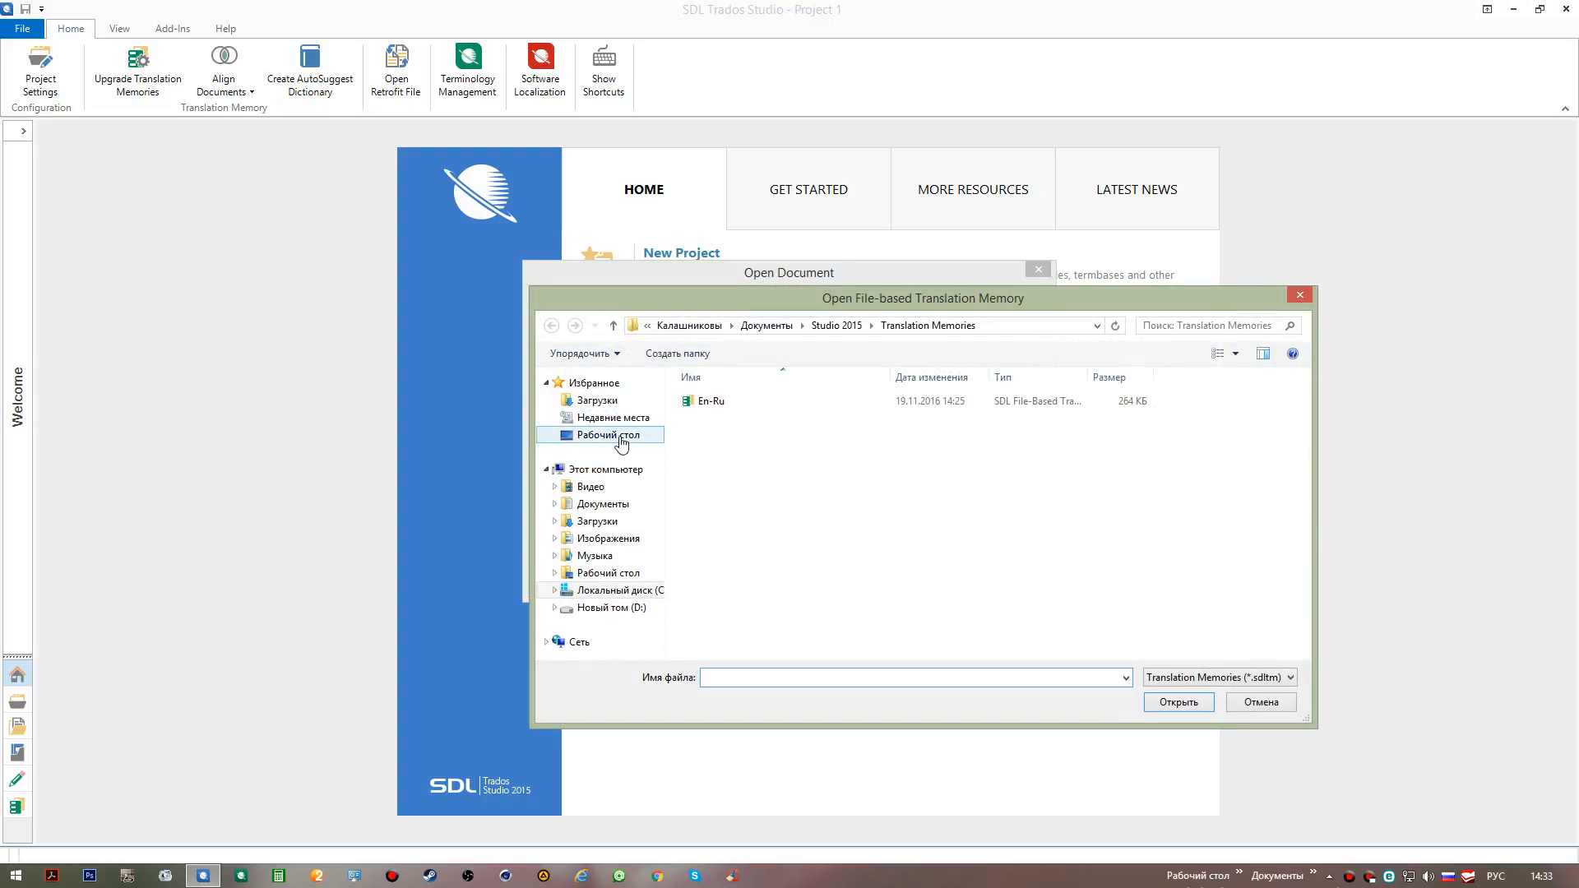
{"action": "left_click", "coordinate": [602, 503]}
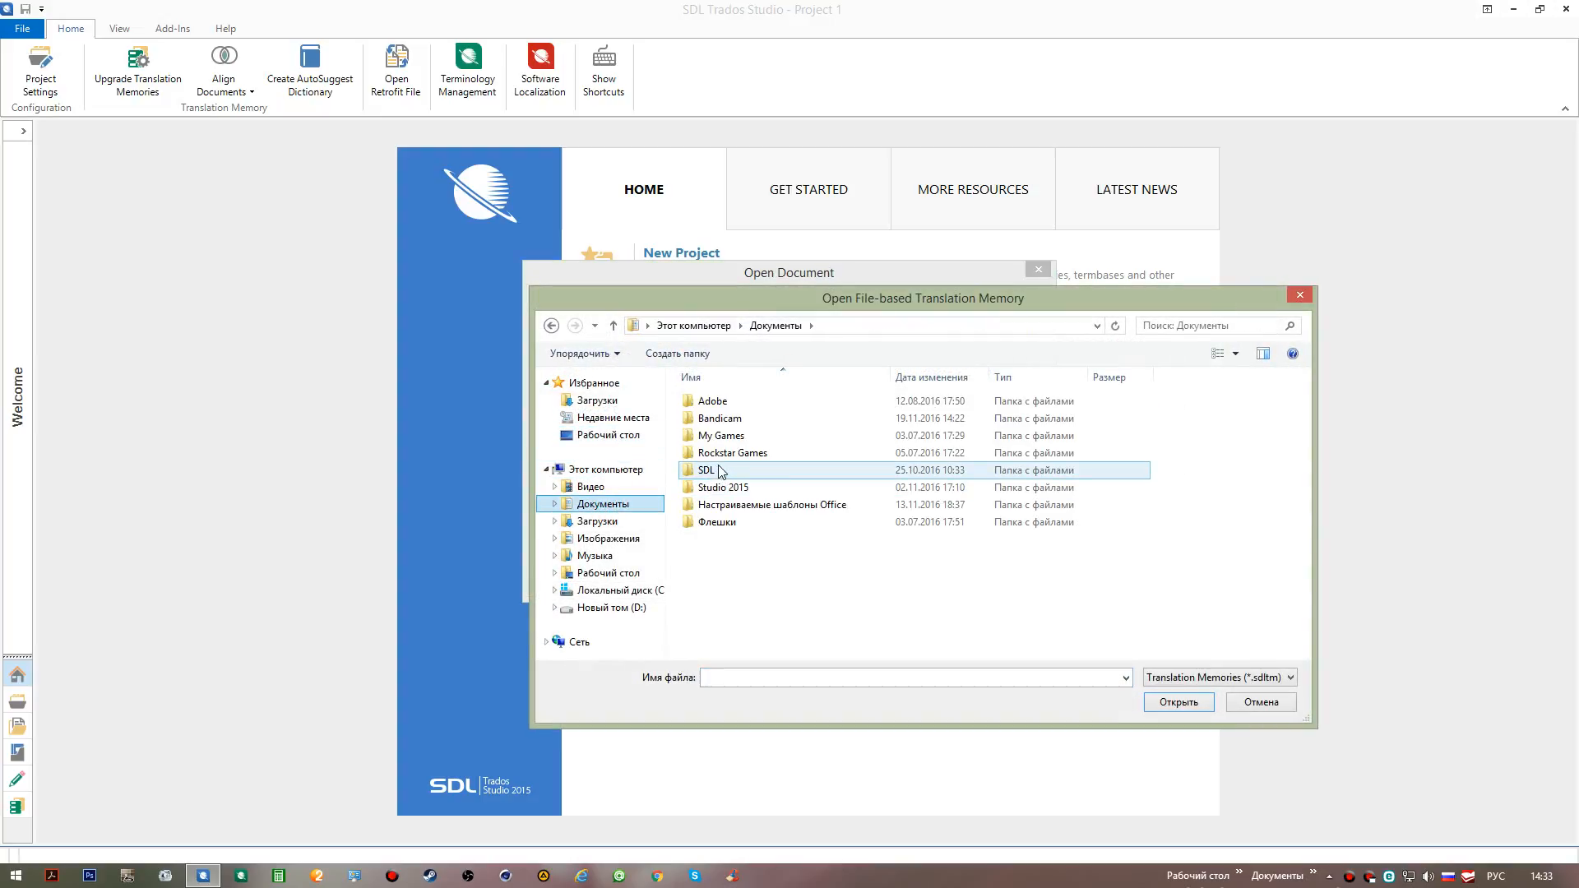
{"action": "double_click", "coordinate": [723, 487]}
{"action": "double_click", "coordinate": [741, 469]}
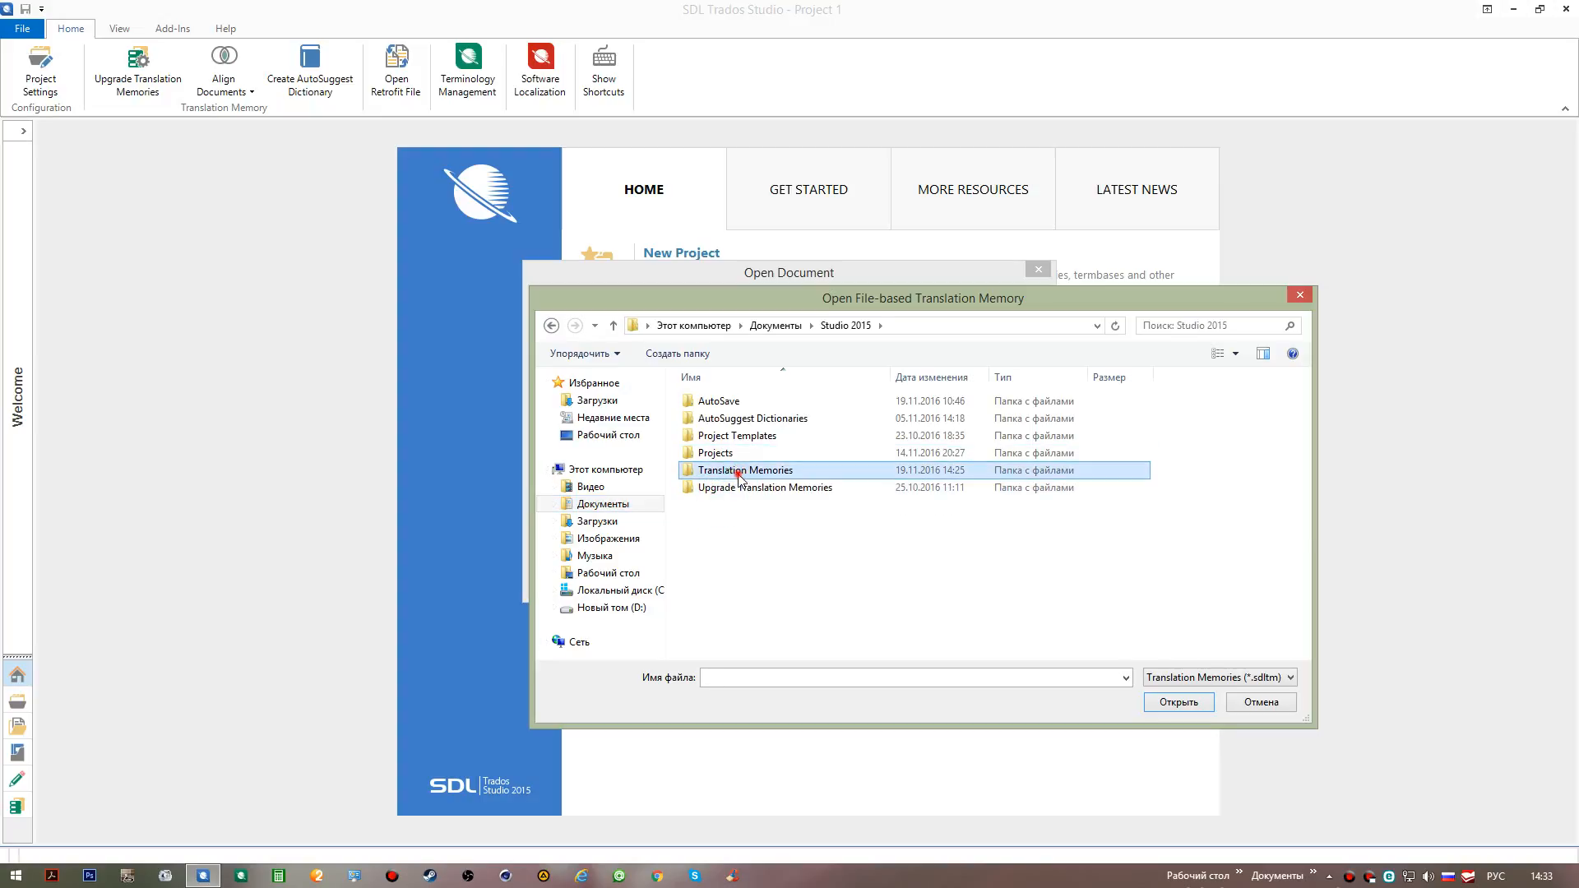
{"action": "double_click", "coordinate": [734, 401]}
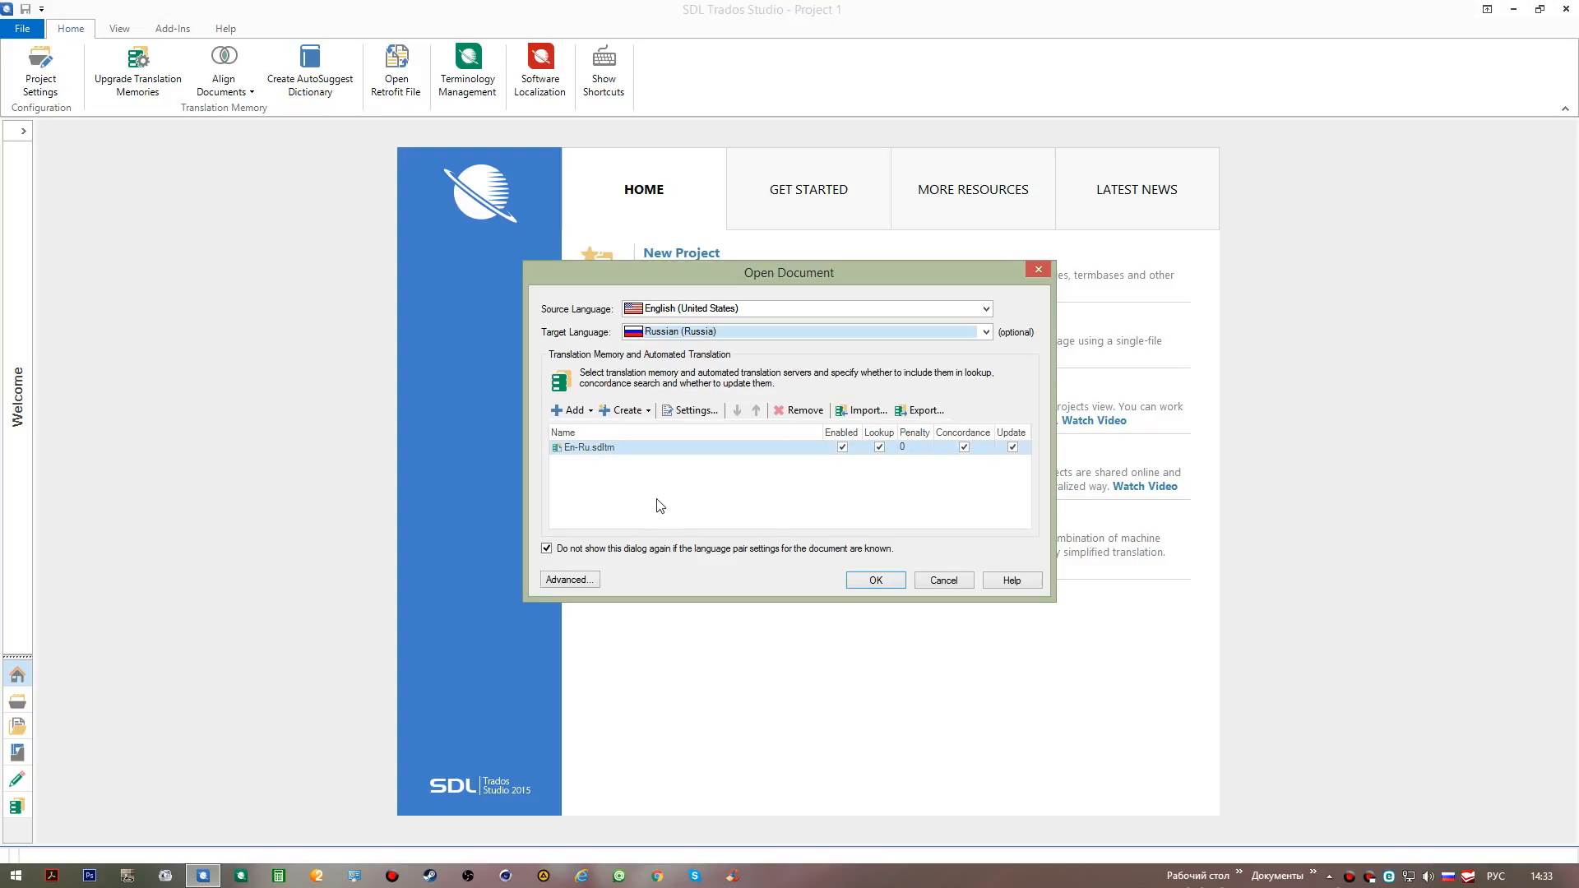
Step: Turn off hiding this dialog when language pair settings are known, and open source_EN for translation
{"action": "left_click", "coordinate": [560, 550]}
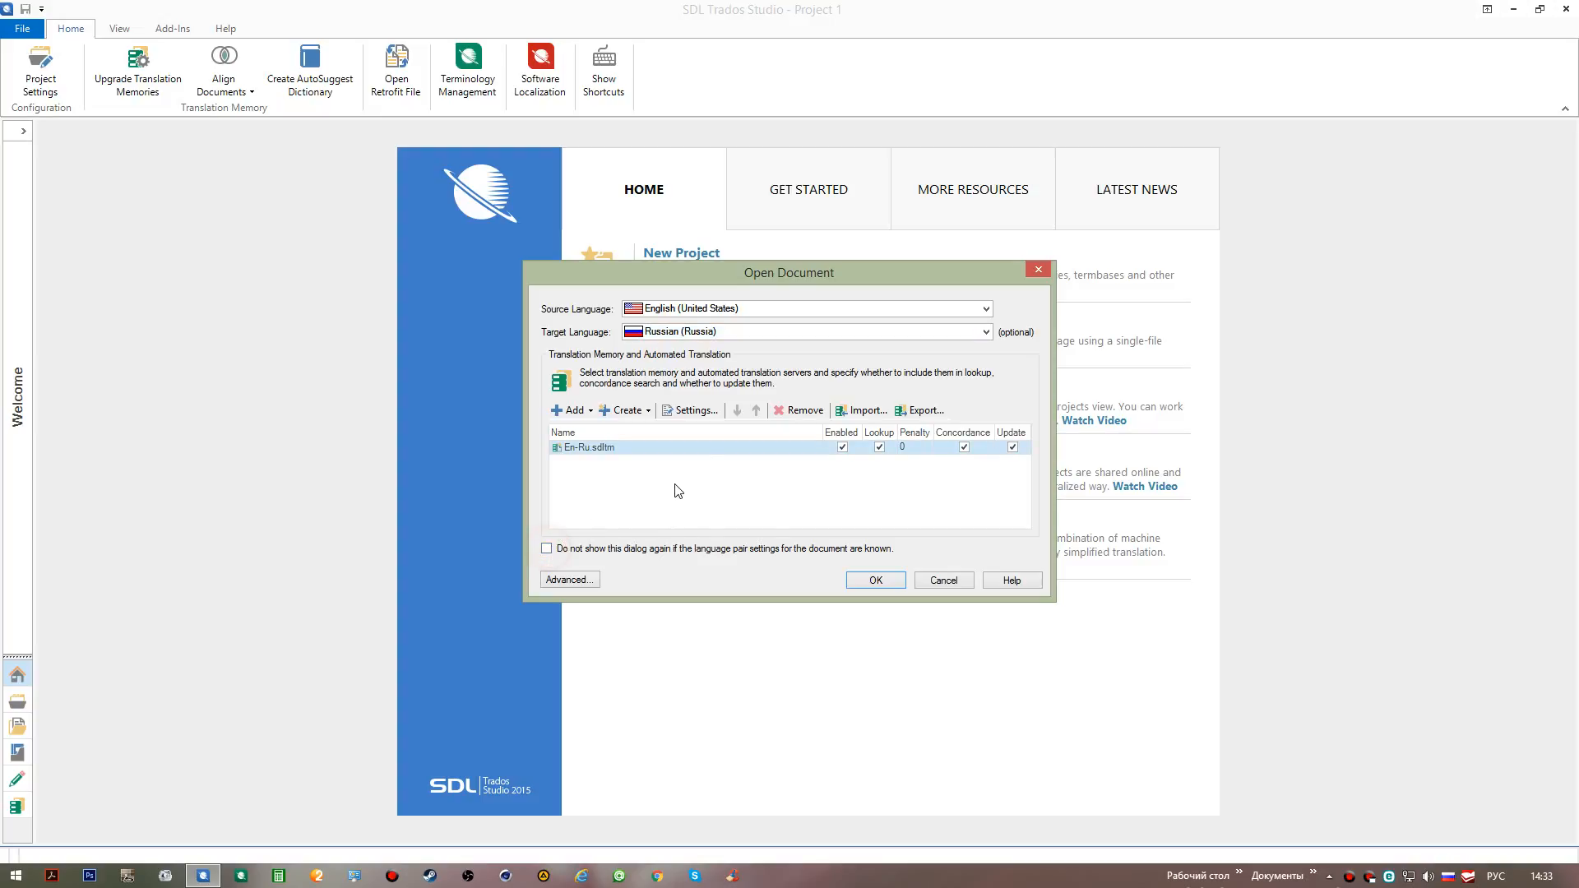
{"action": "left_click", "coordinate": [876, 579]}
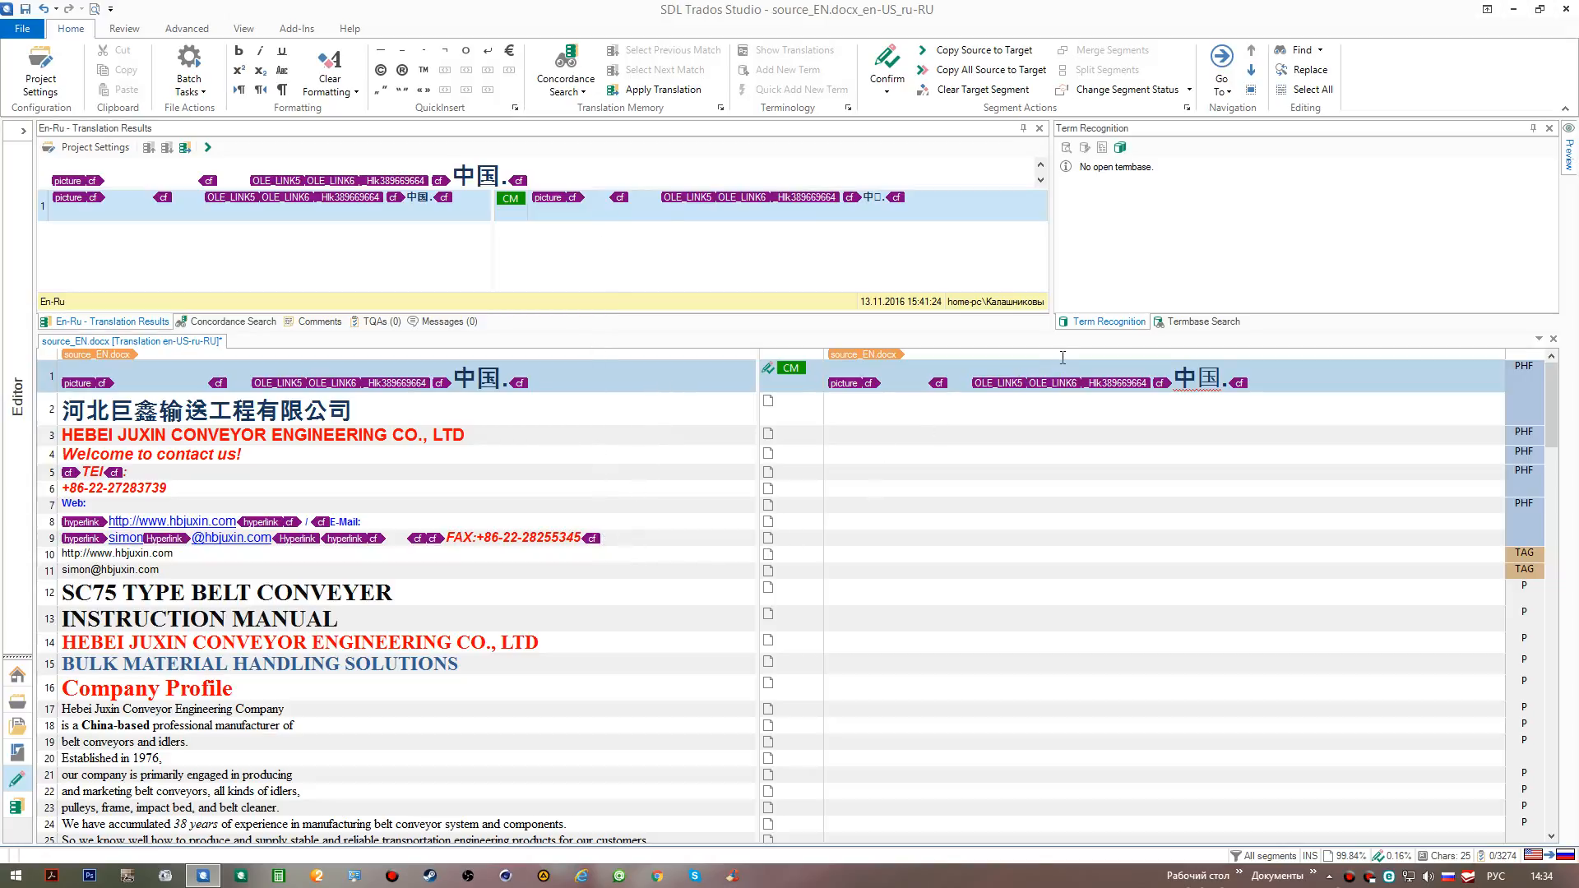
Step: Confirm segments 1 through 4 of source_EN.docx with their matches from the En-Ru translation memory
{"action": "key", "text": "ctrl+Return"}
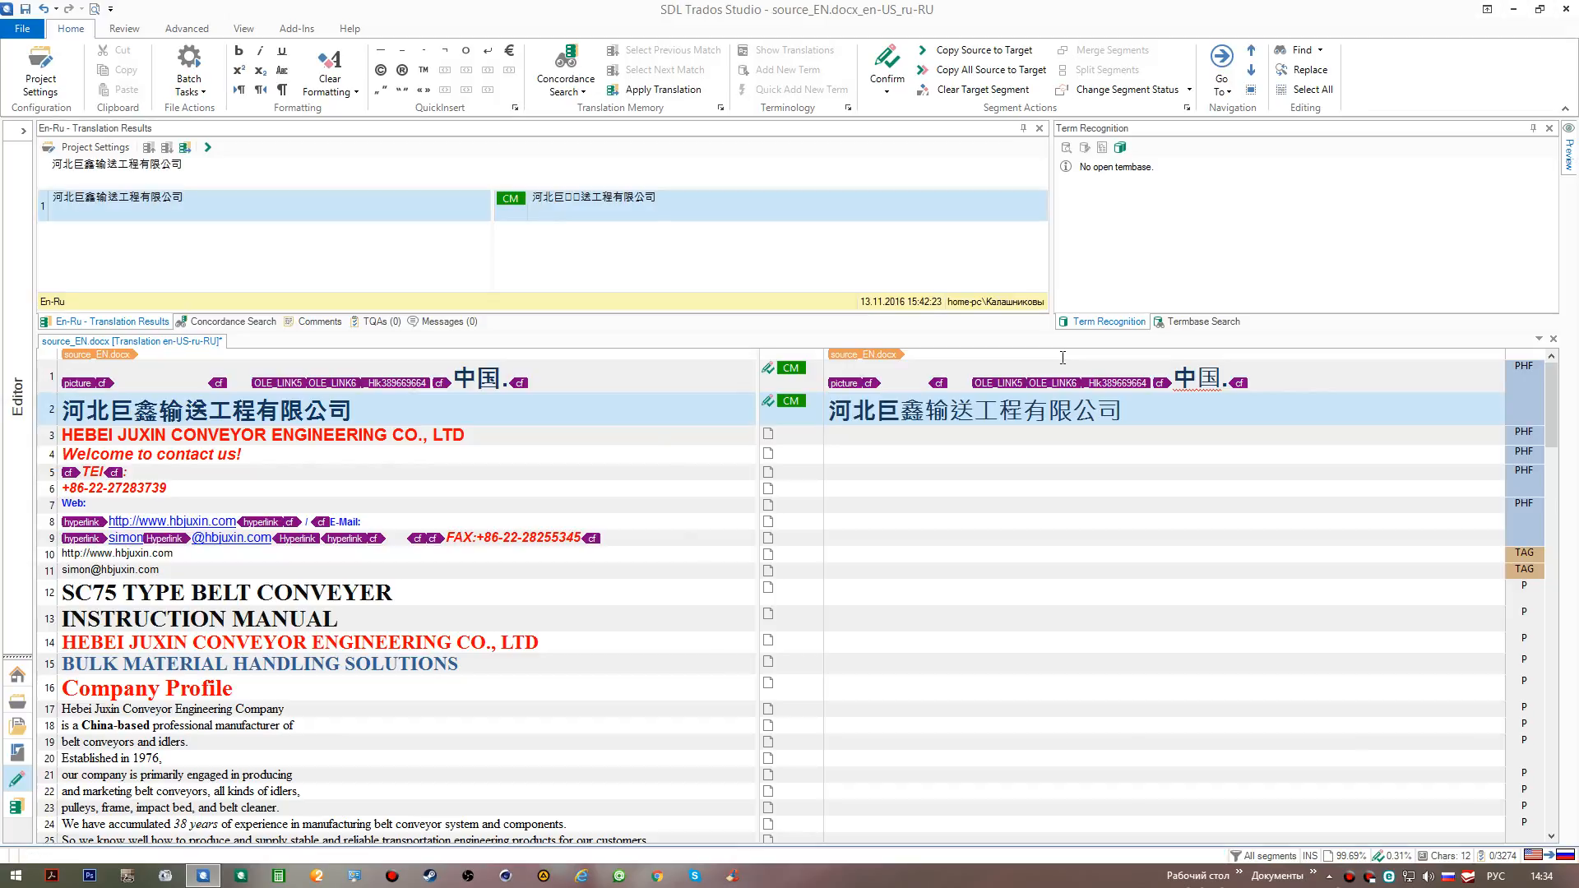
{"action": "key", "text": "ctrl+Return"}
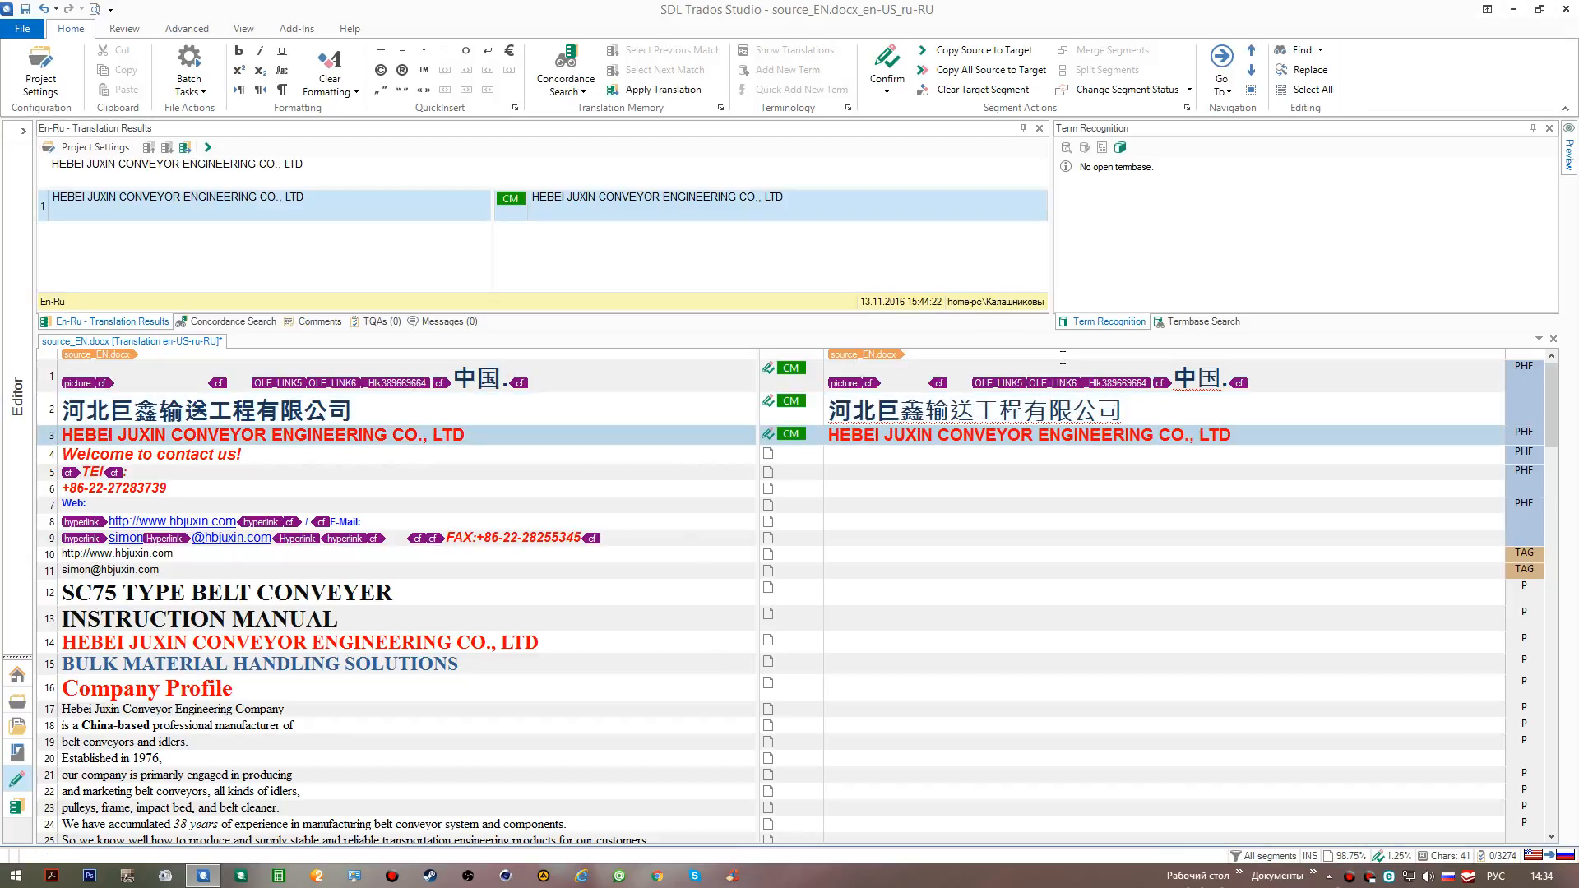
{"action": "key", "text": "ctrl+Return"}
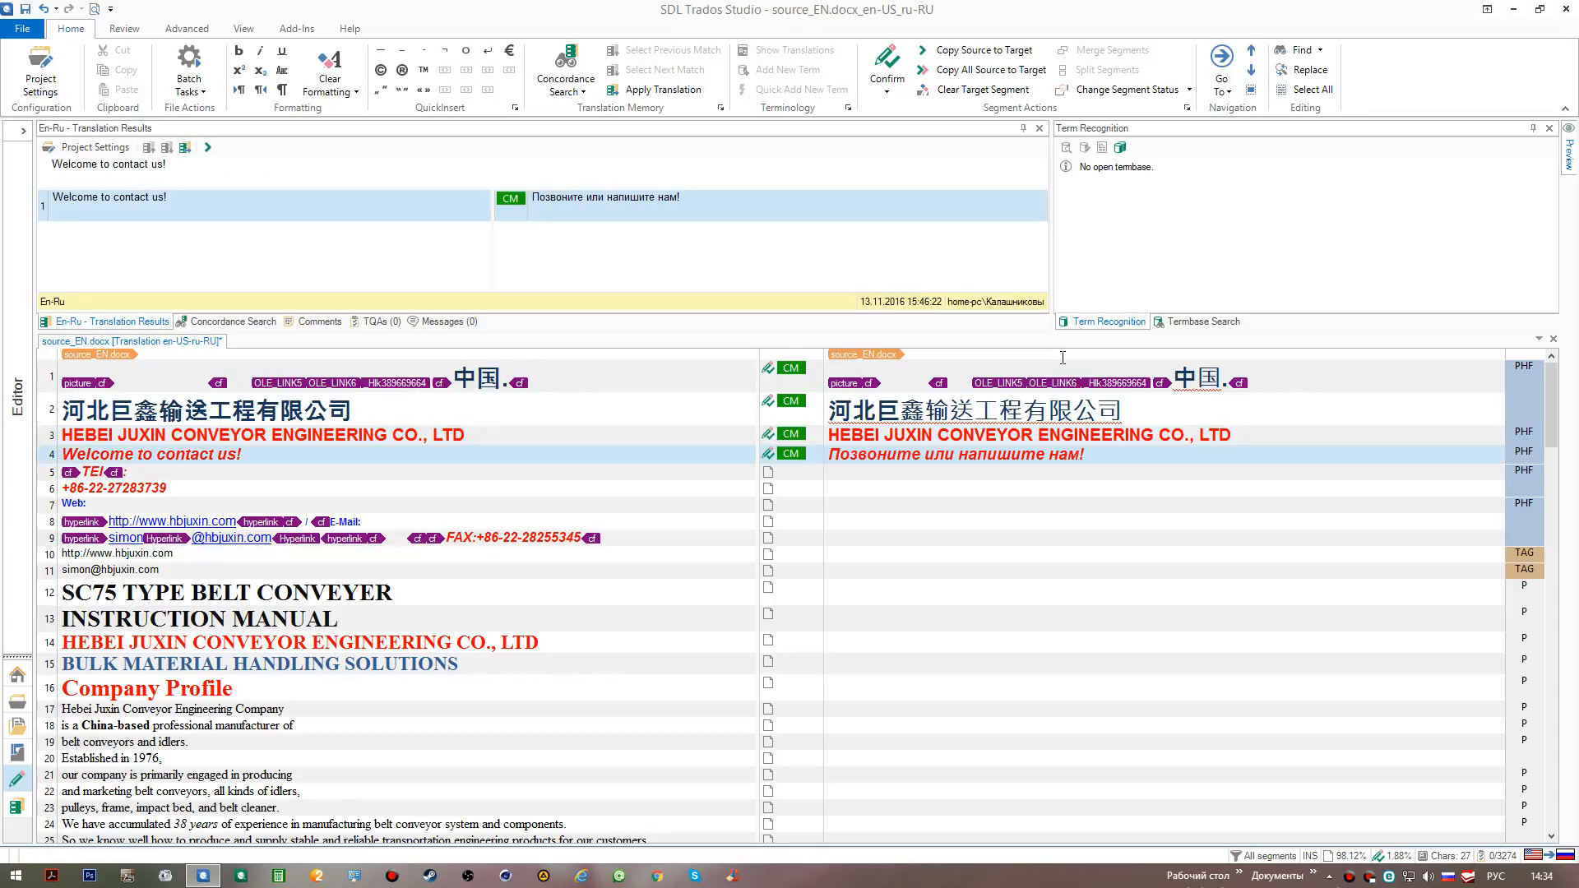
{"action": "key", "text": "ctrl+Return"}
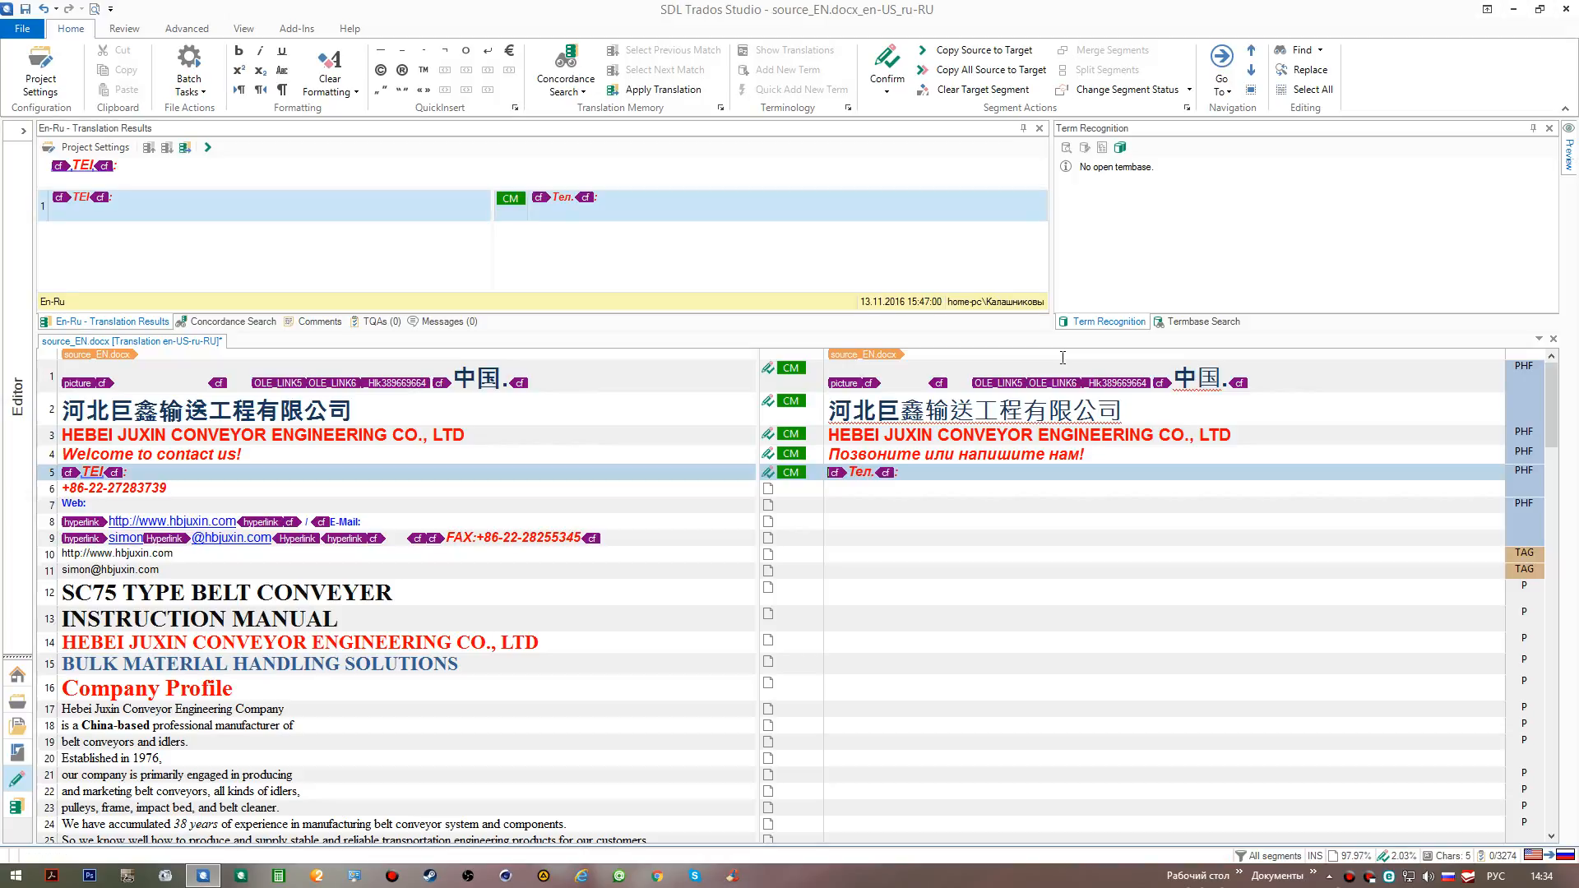
Step: From segment 1 of source_EN.docx, confirm and translate automatically until the next fuzzy match
{"action": "key", "text": "Up"}
{"action": "key", "text": "Up"}
{"action": "key", "text": "Up"}
{"action": "key", "text": "Up"}
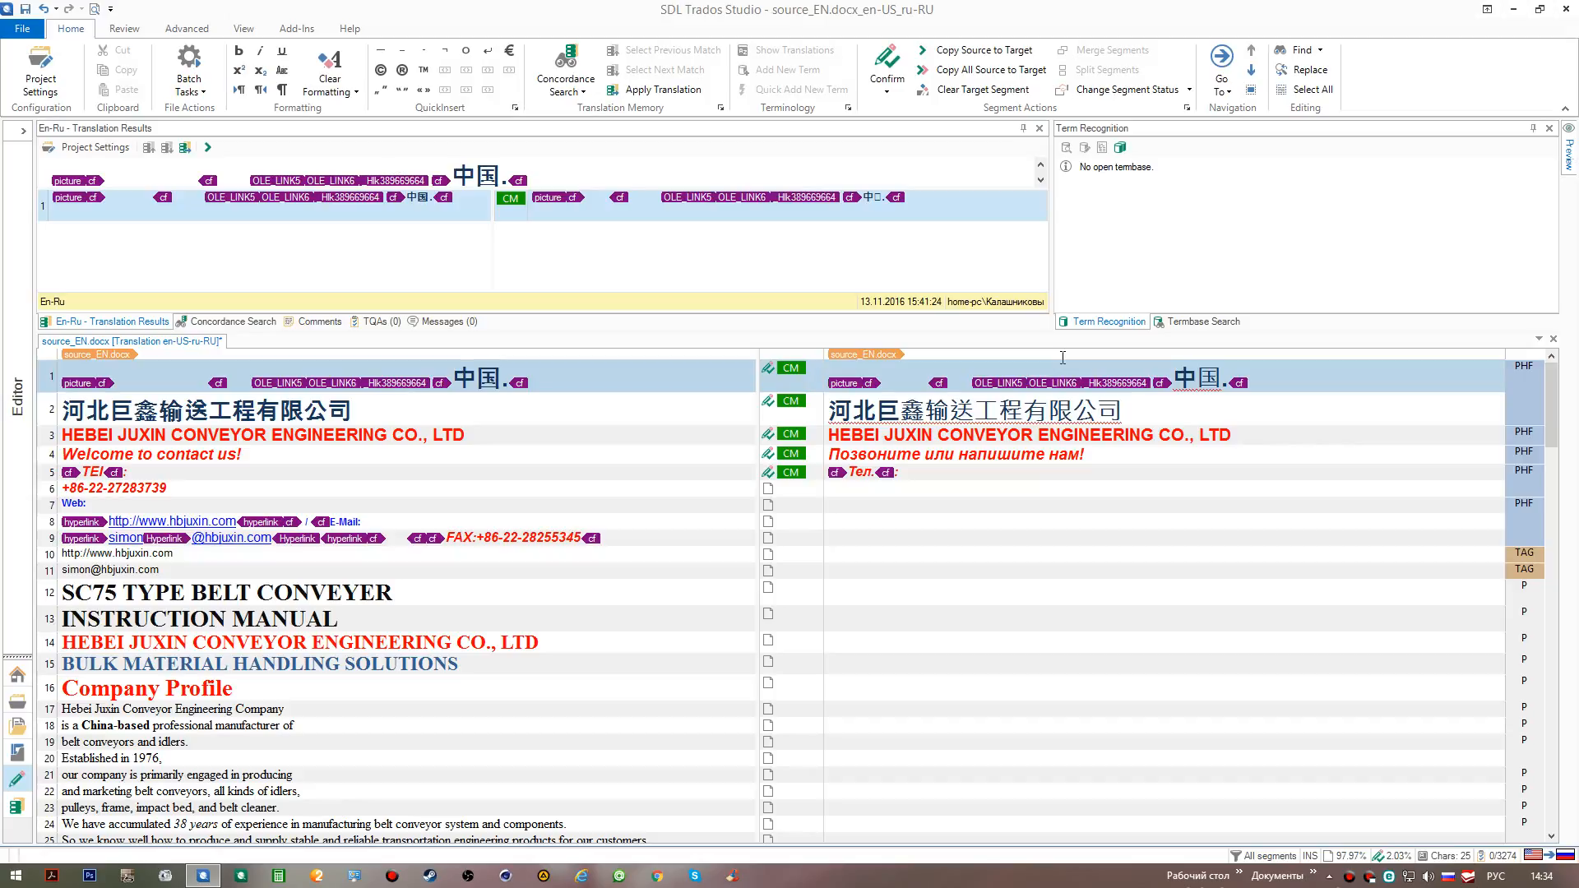
{"action": "left_click", "coordinate": [904, 87]}
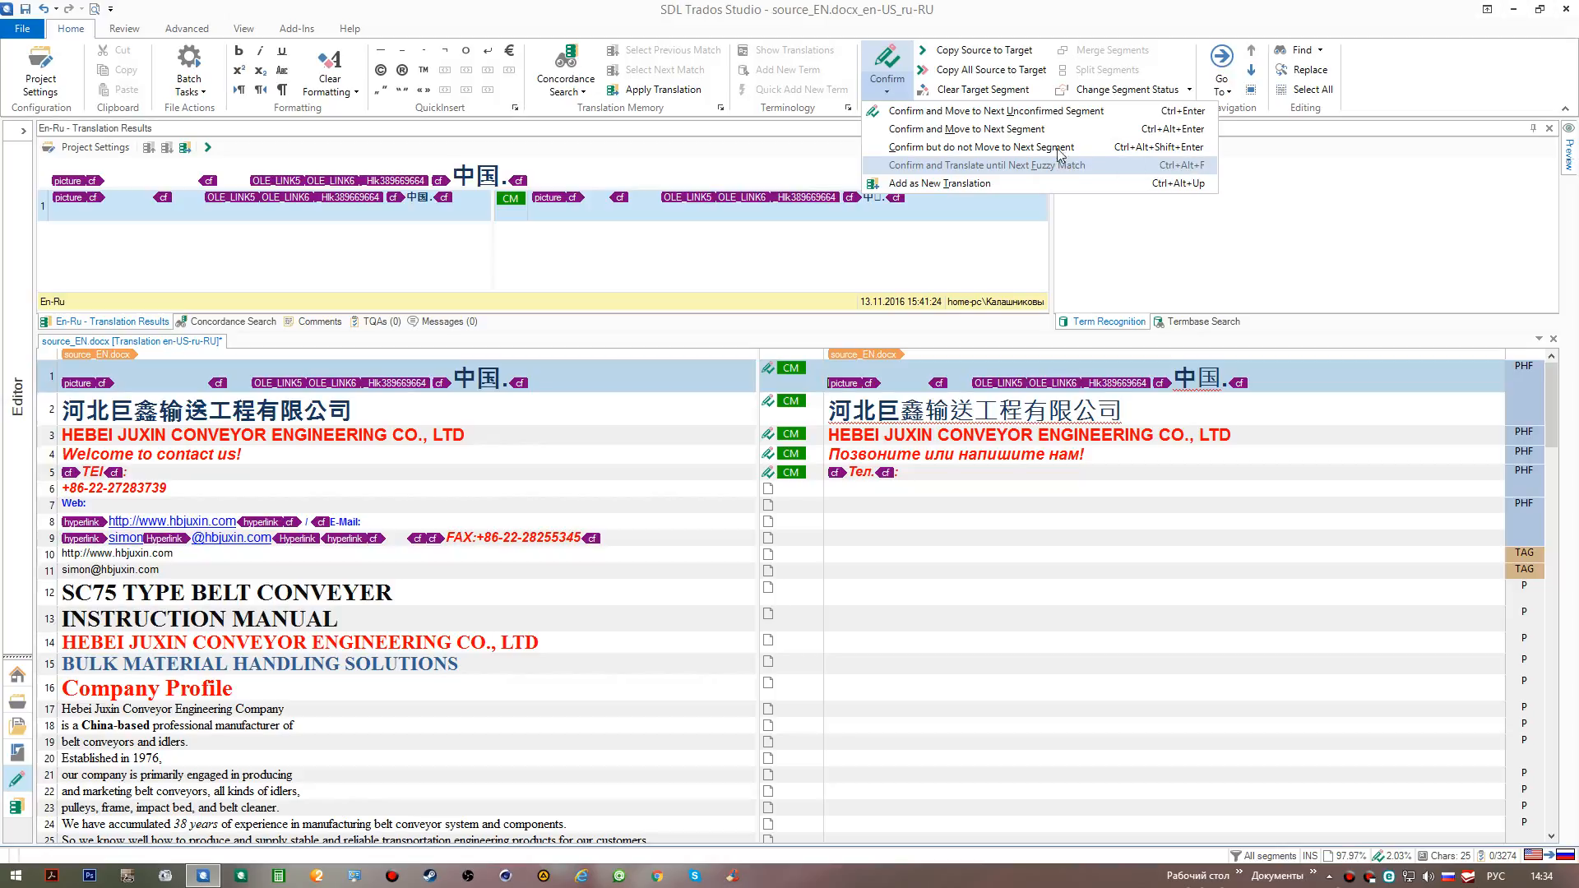
{"action": "left_click", "coordinate": [887, 90]}
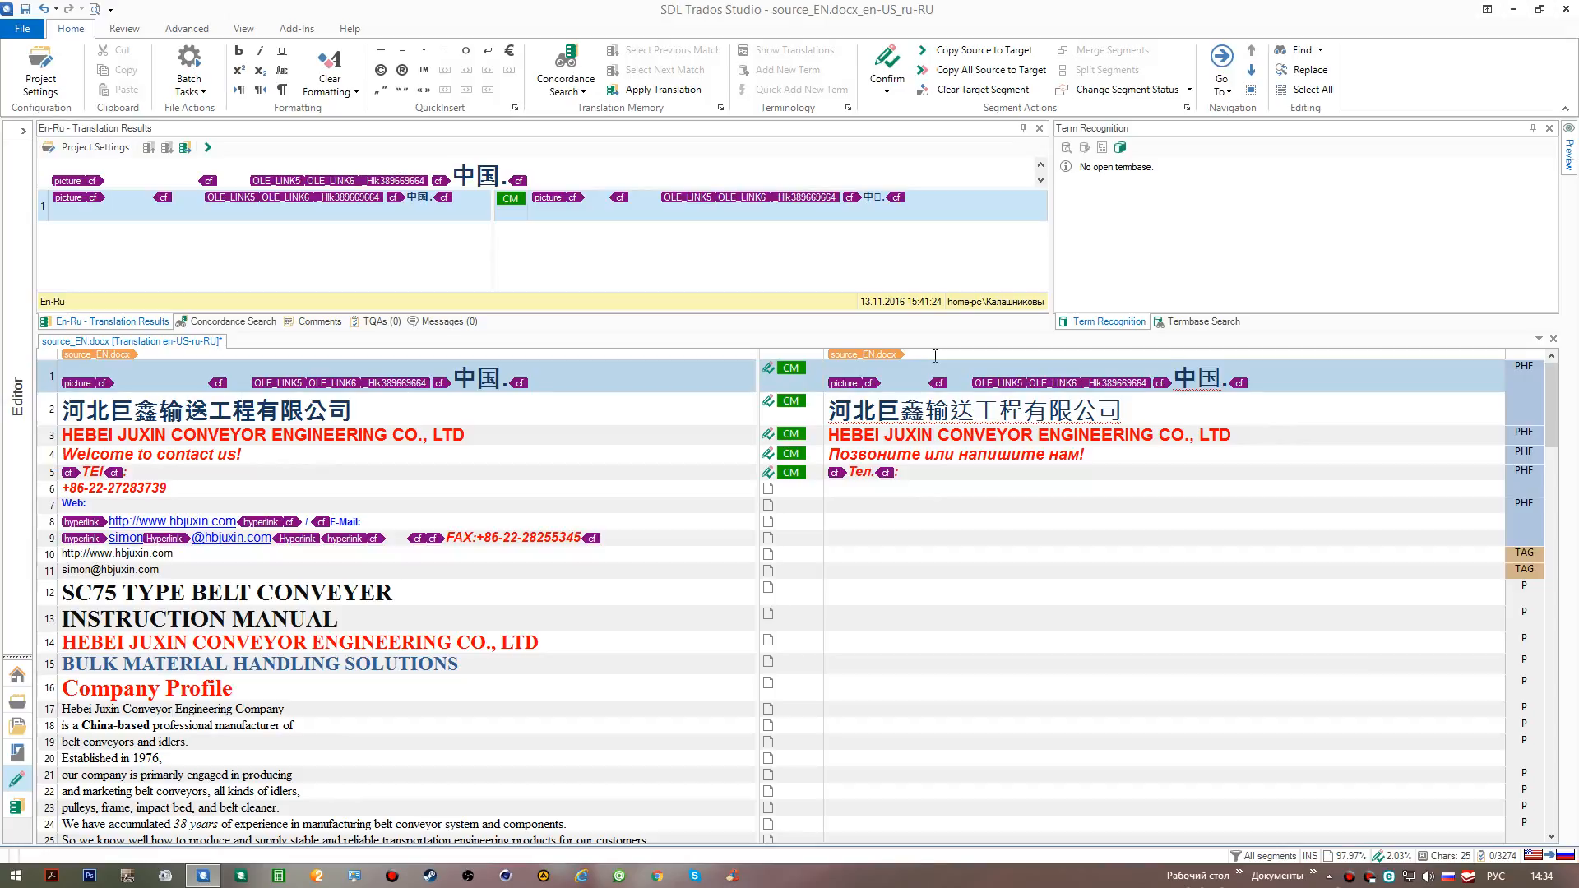
{"action": "key", "text": "ctrl+alt+f"}
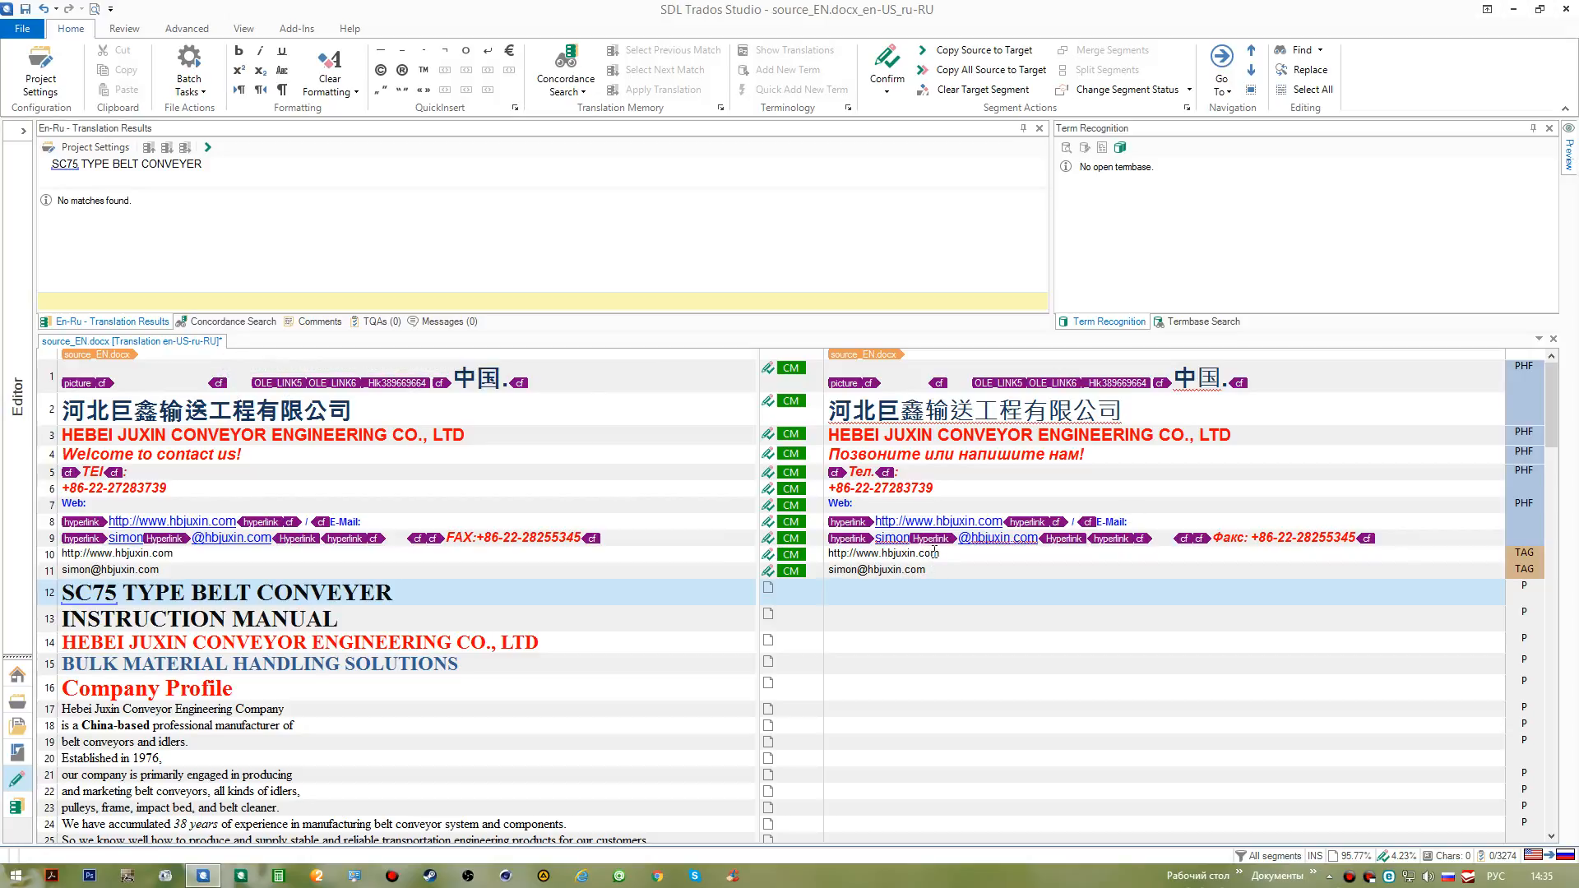
Step: Save the bilingual document to the Desktop as source_EN.docx_en-US_ru-RU in SDL XLIFF format
{"action": "key", "text": "ctrl+s"}
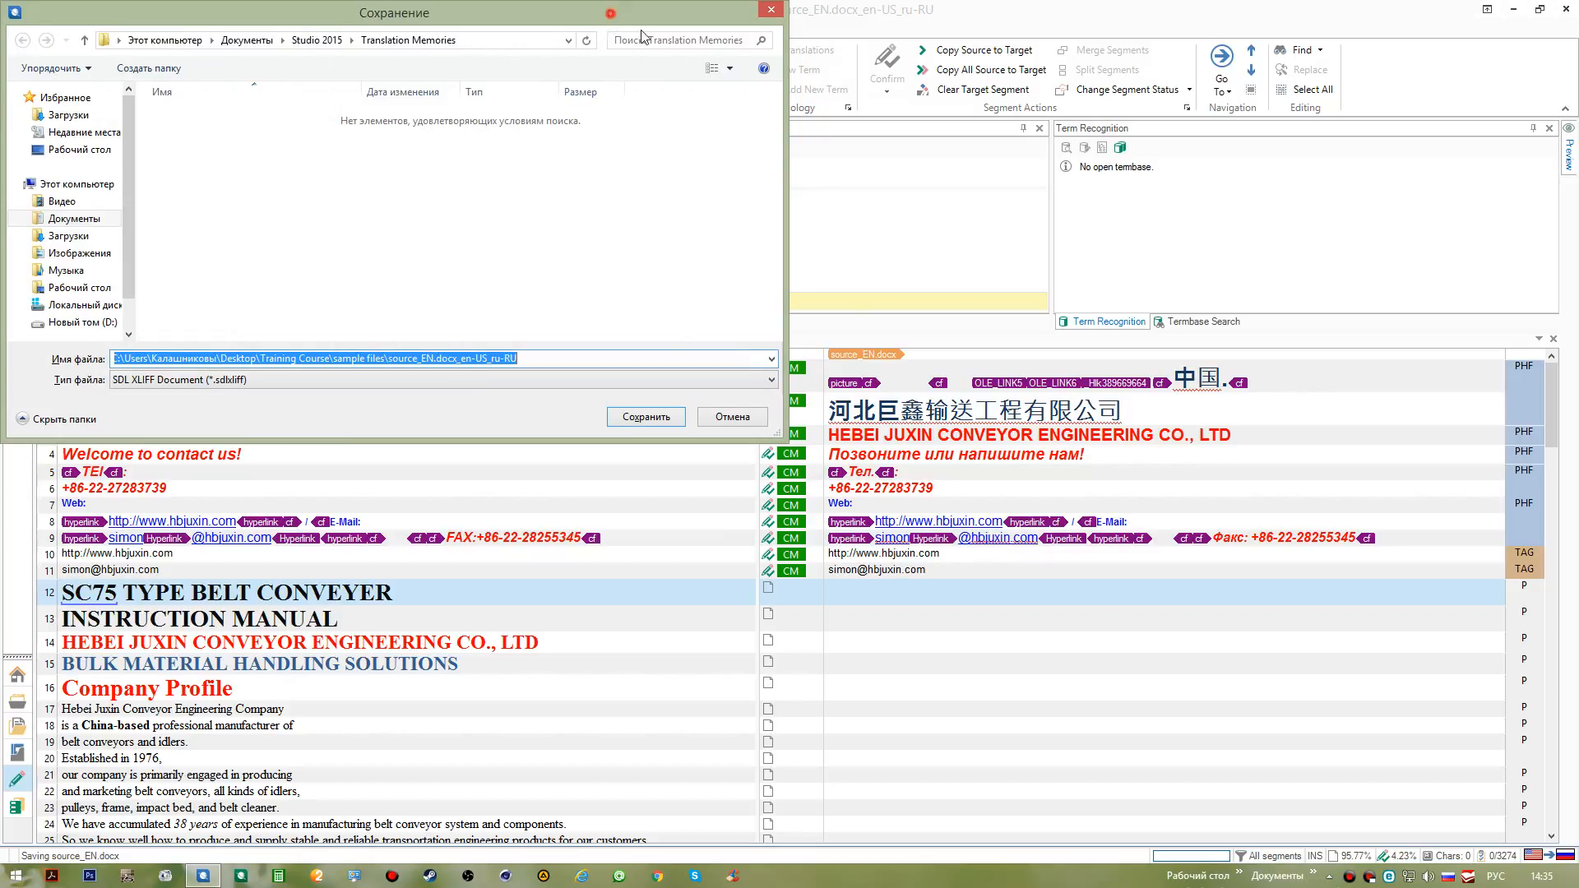
{"action": "left_click_drag", "start_coordinate": [626, 29], "coordinate": [1043, 196]}
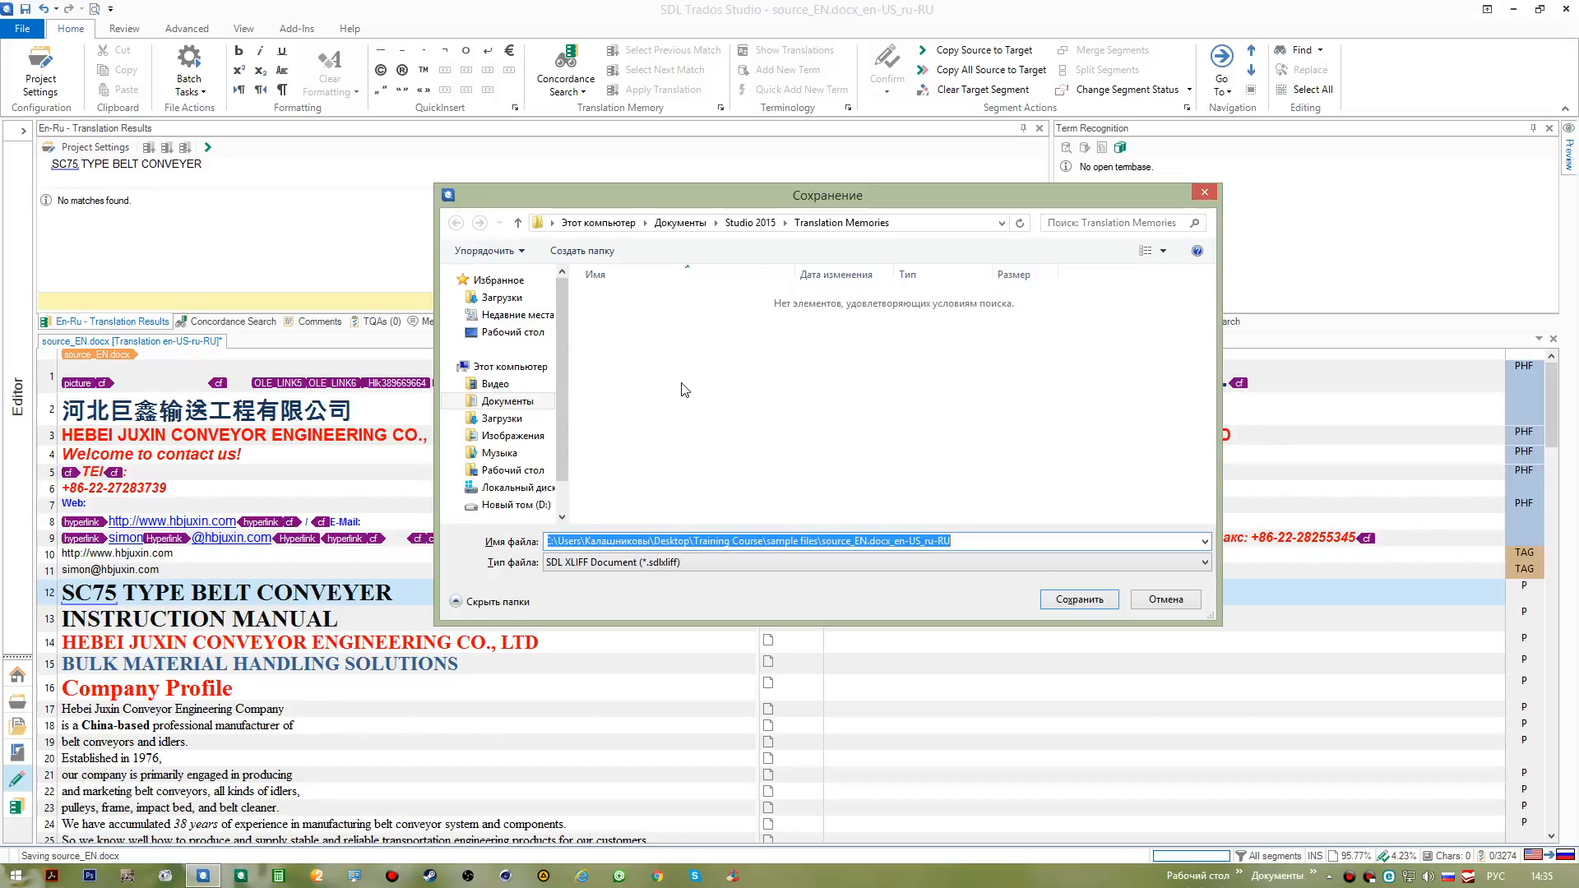
{"action": "left_click", "coordinate": [523, 332]}
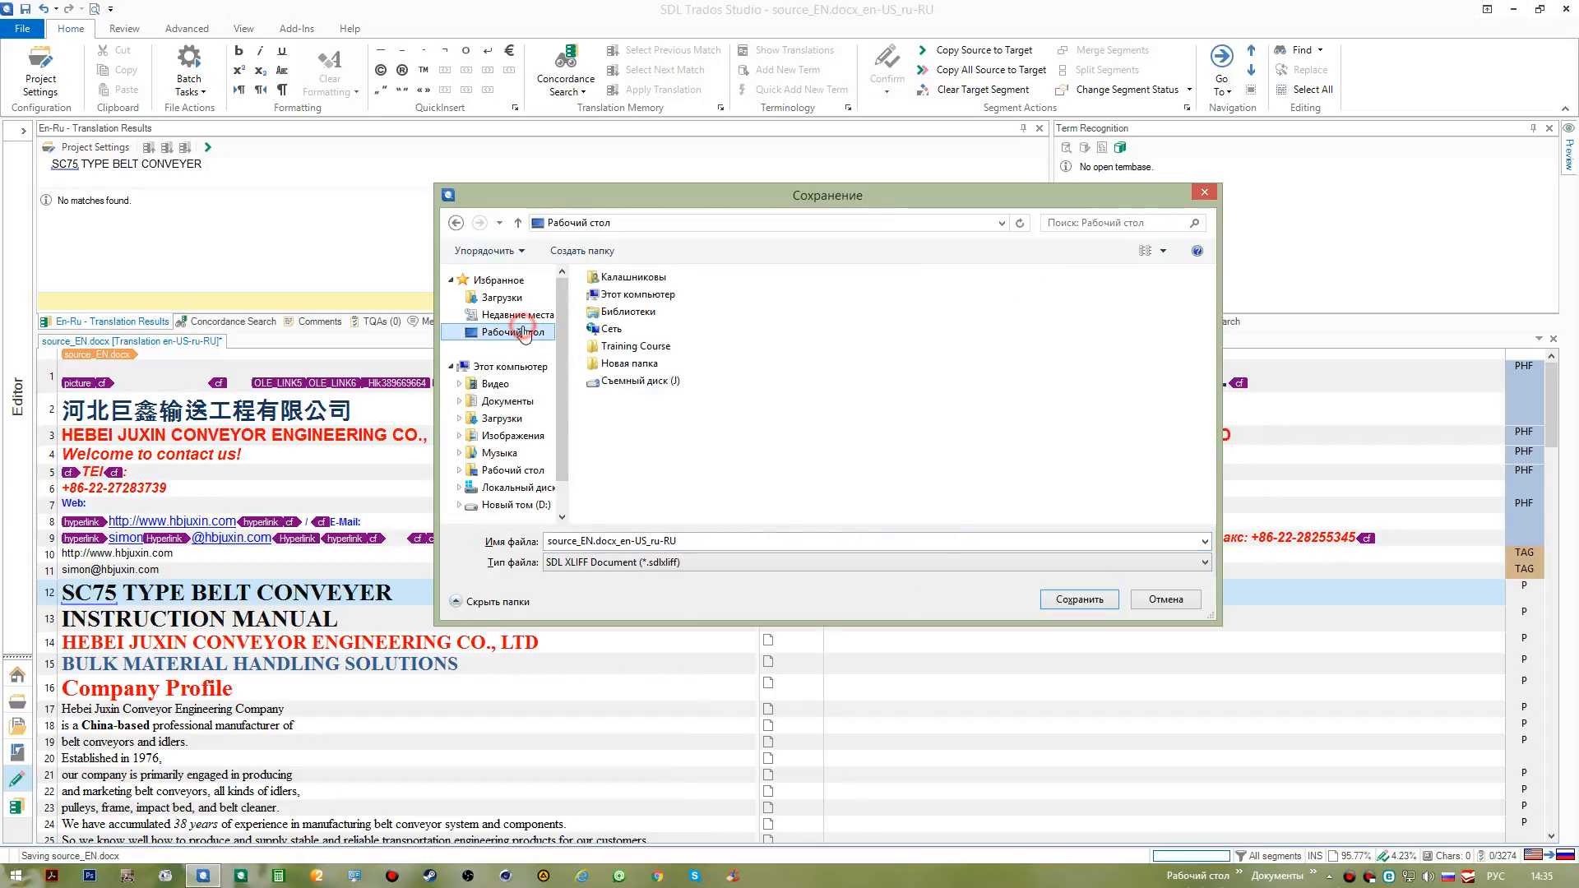
{"action": "left_click", "coordinate": [704, 540]}
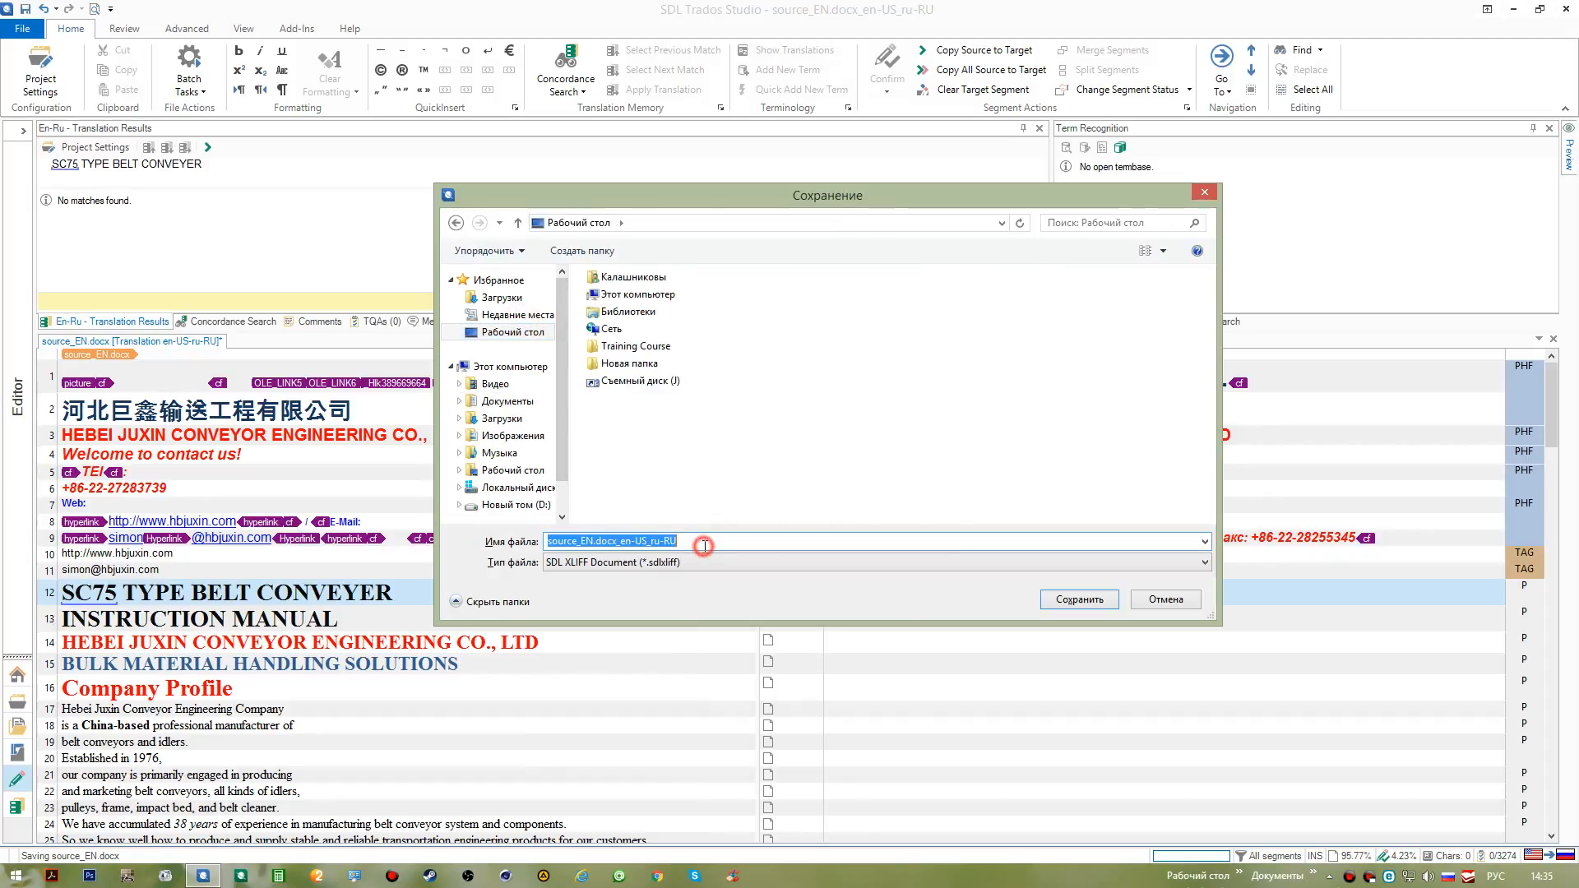
{"action": "left_click", "coordinate": [708, 540]}
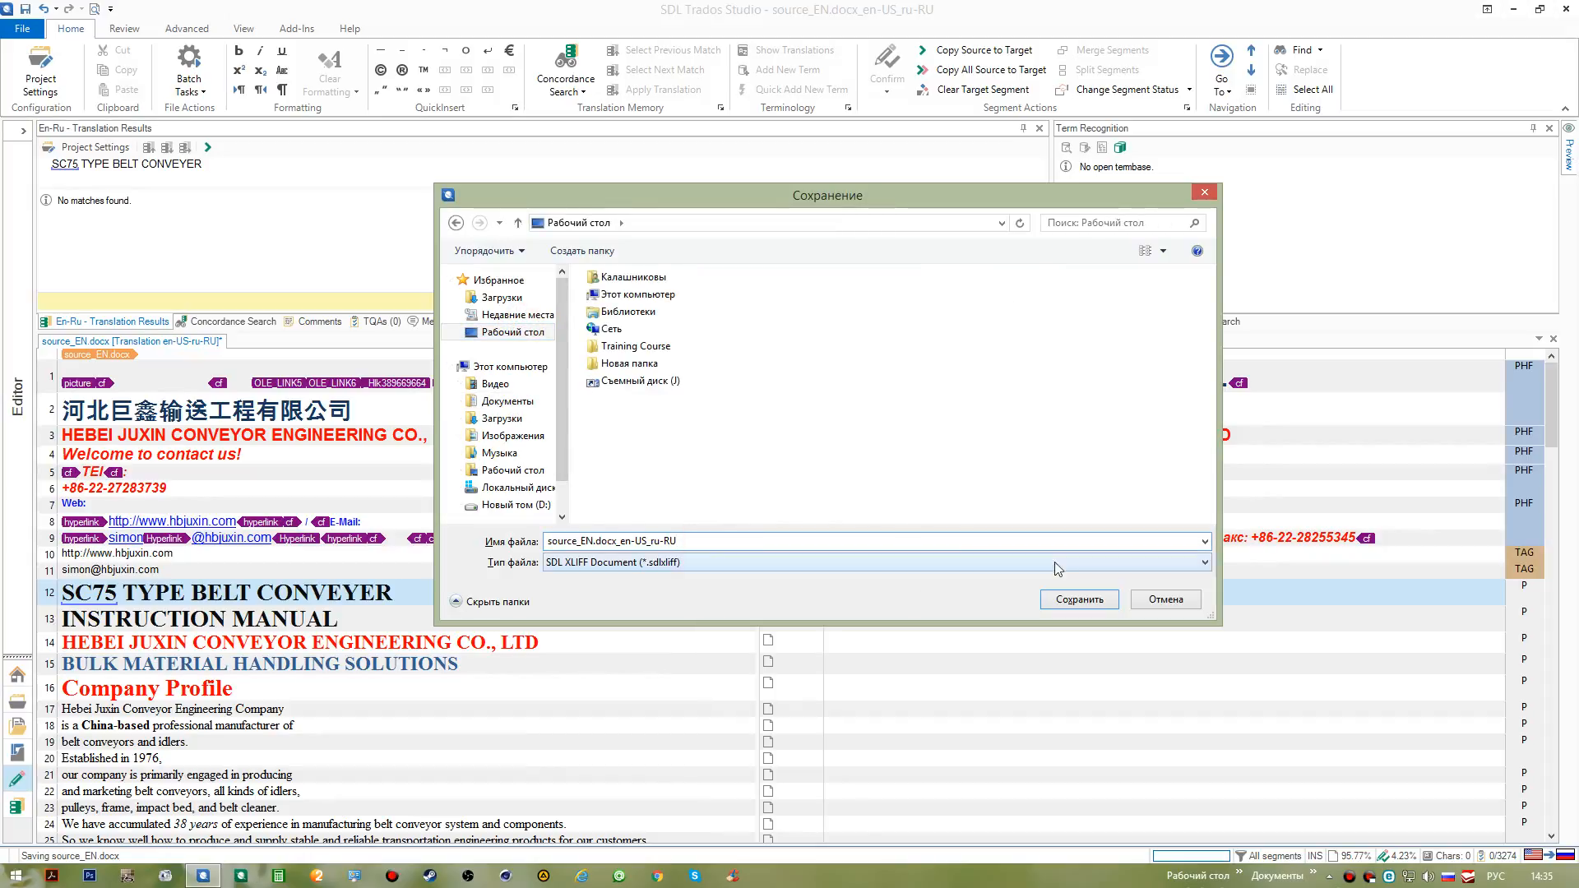
{"action": "left_click", "coordinate": [1076, 599]}
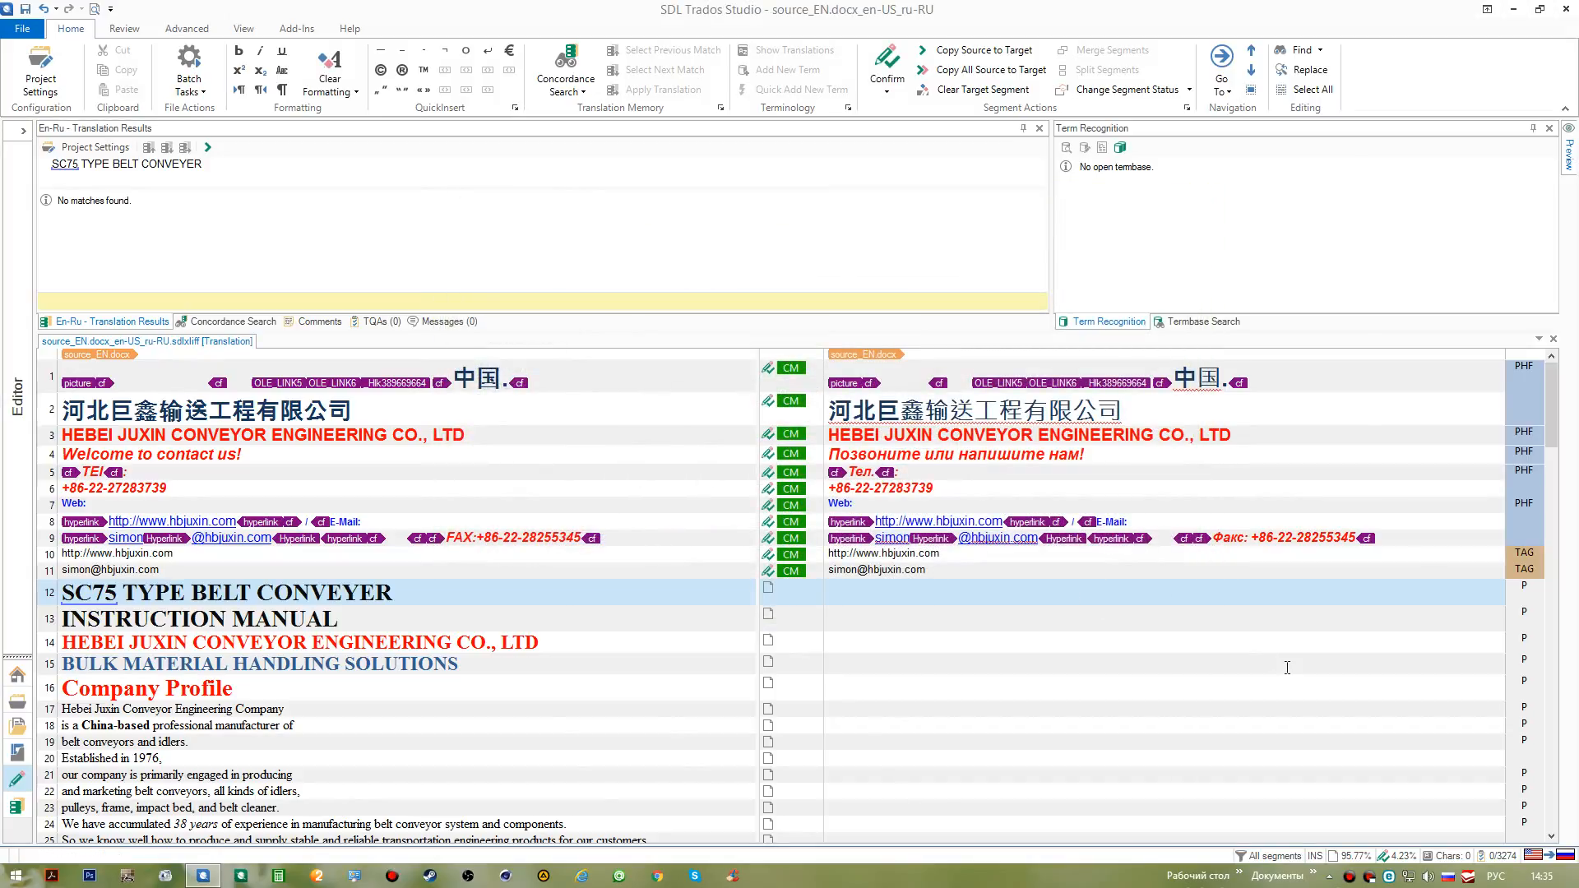
Step: Switch to File Explorer and examine Project 1 and its en-US folder under Documents > Studio 2015 > Projects, then close the window
{"action": "left_click", "coordinate": [1575, 886]}
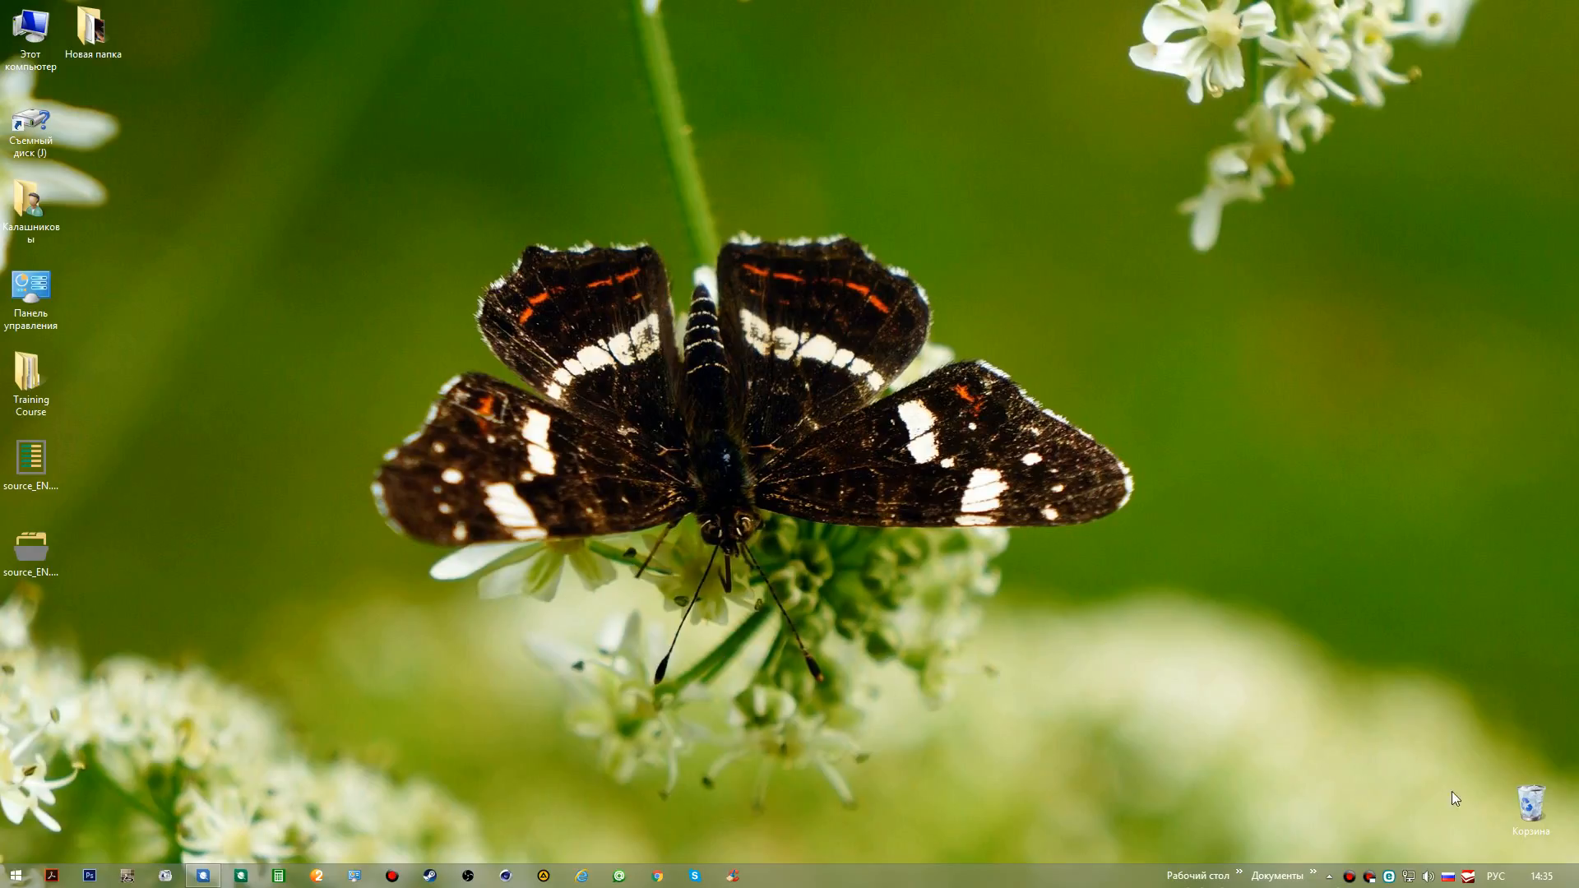
{"action": "left_click", "coordinate": [1314, 875]}
{"action": "mouse_move", "coordinate": [1345, 810]}
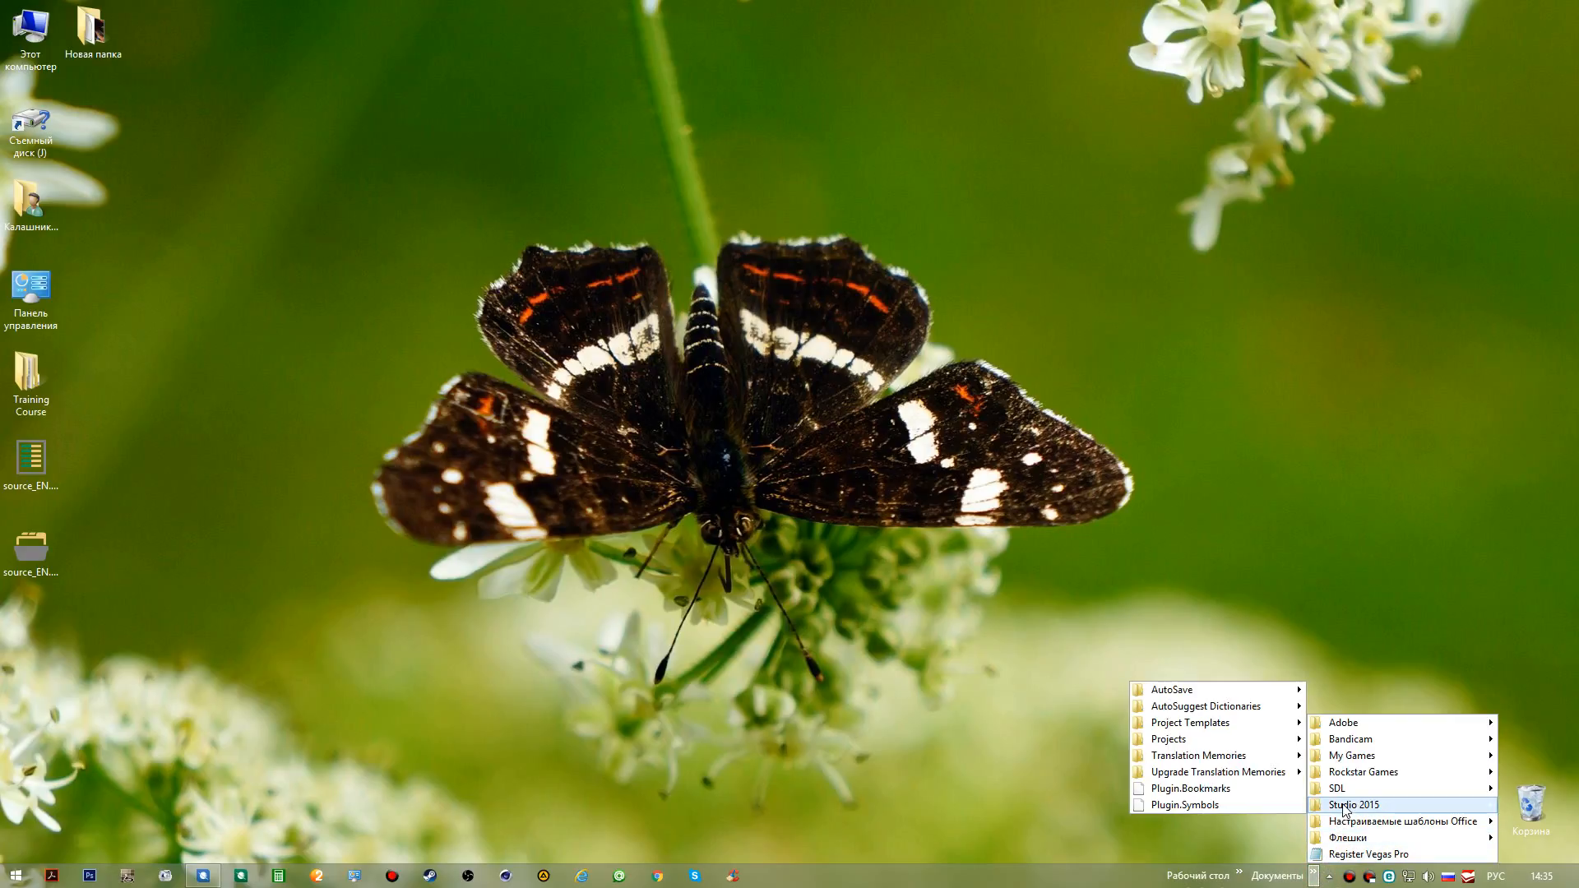
{"action": "left_click", "coordinate": [1199, 738]}
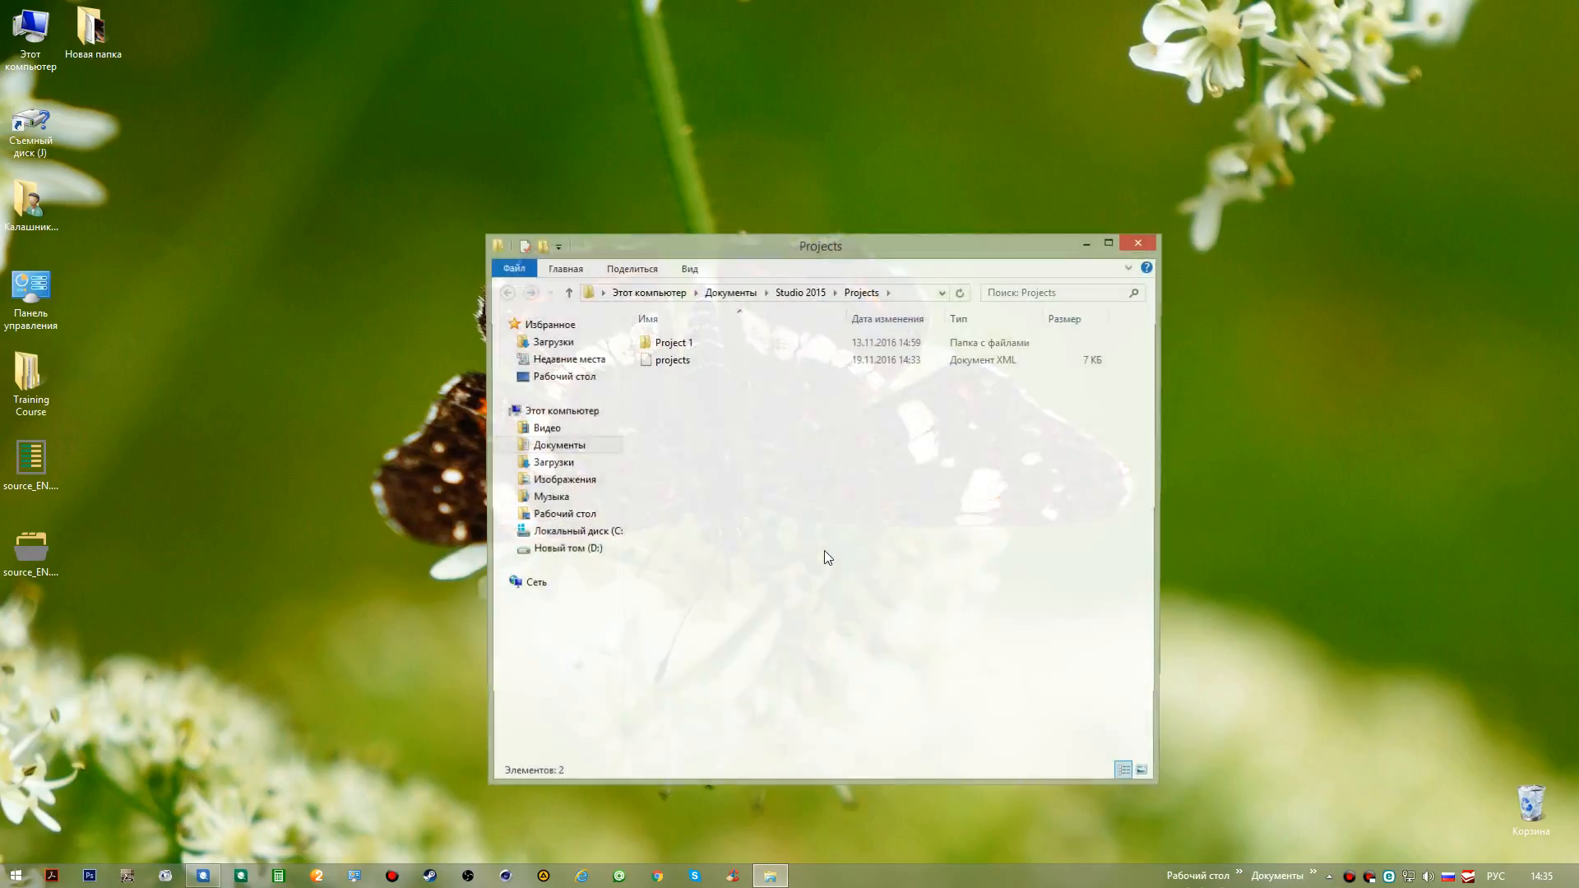
{"action": "double_click", "coordinate": [729, 342]}
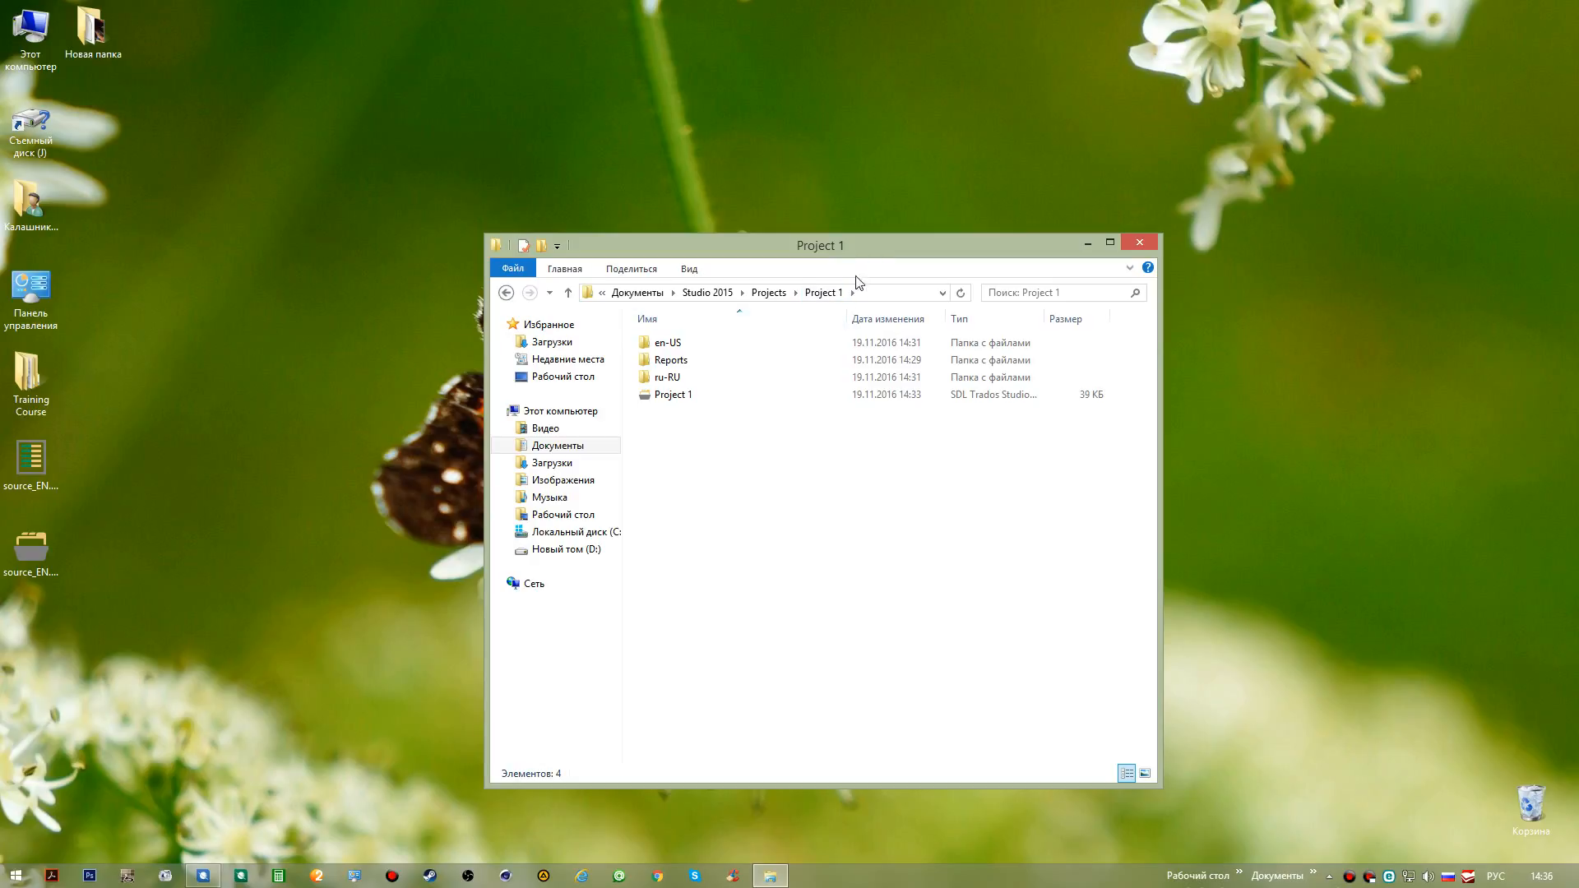
{"action": "left_click", "coordinate": [729, 342]}
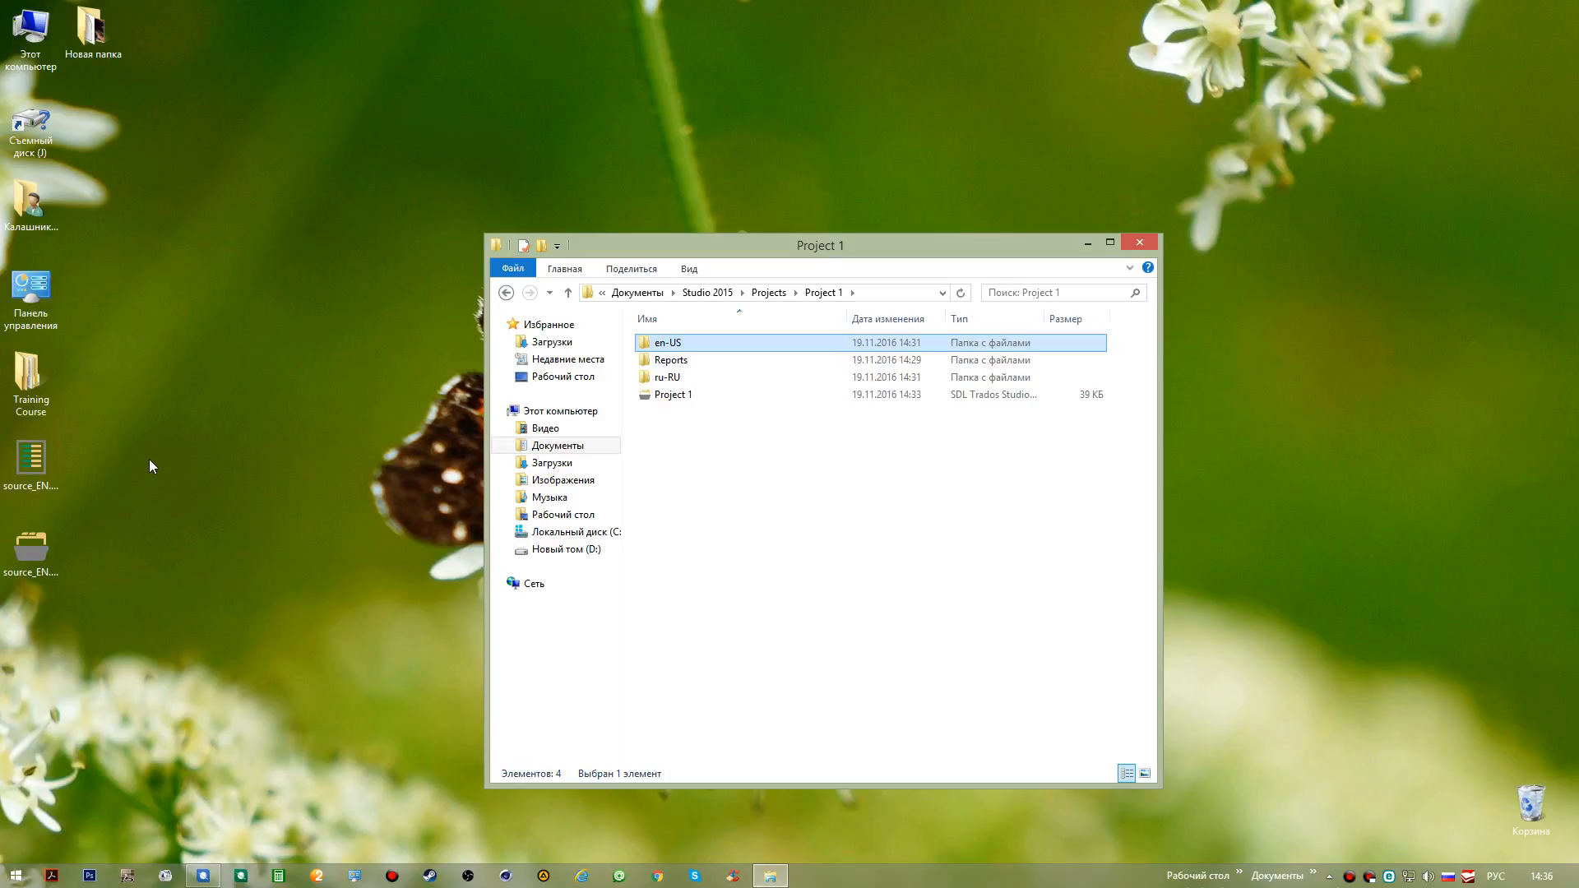
{"action": "double_click", "coordinate": [687, 342]}
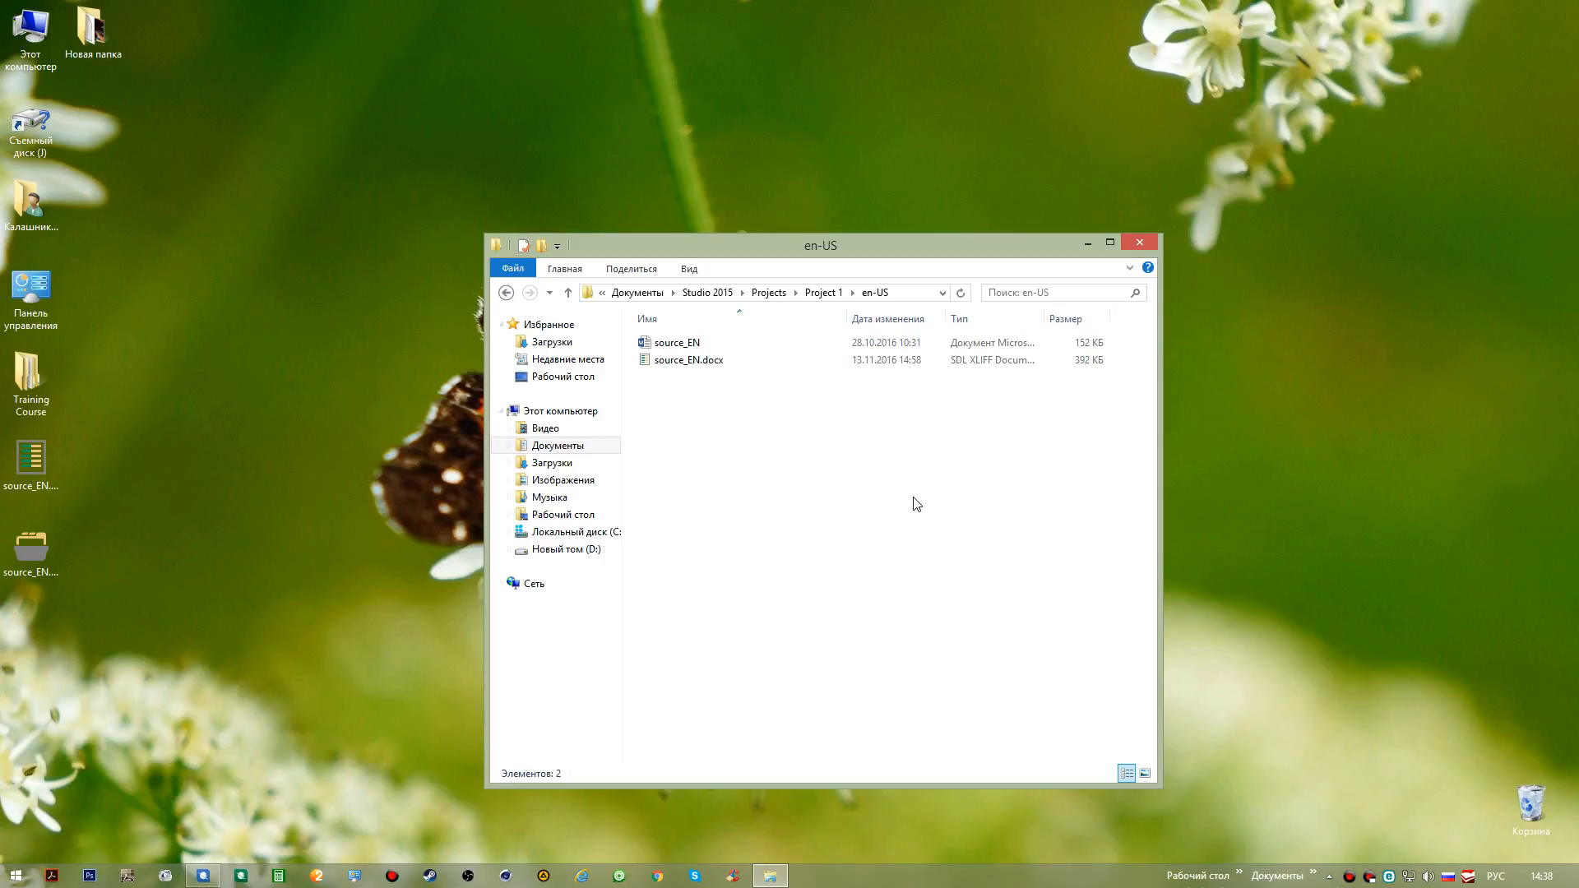
{"action": "left_click", "coordinate": [1137, 242]}
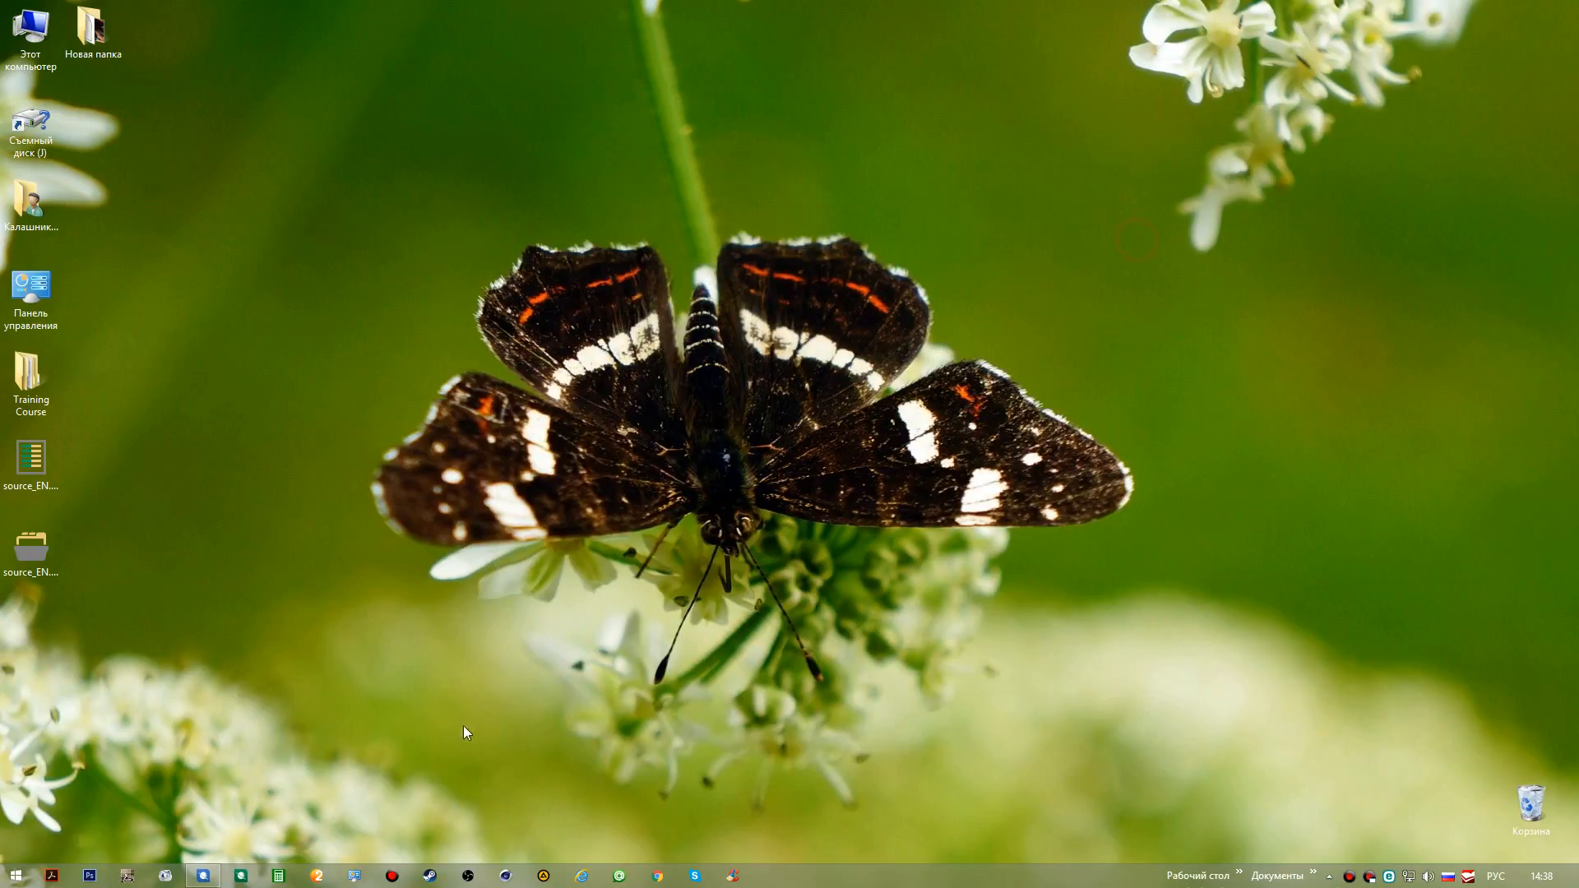
Step: Switch back to SDL Trados Studio, close the open translation document, and select the single file project source_EN.docx_en-US_ru-RU
{"action": "left_click", "coordinate": [204, 875]}
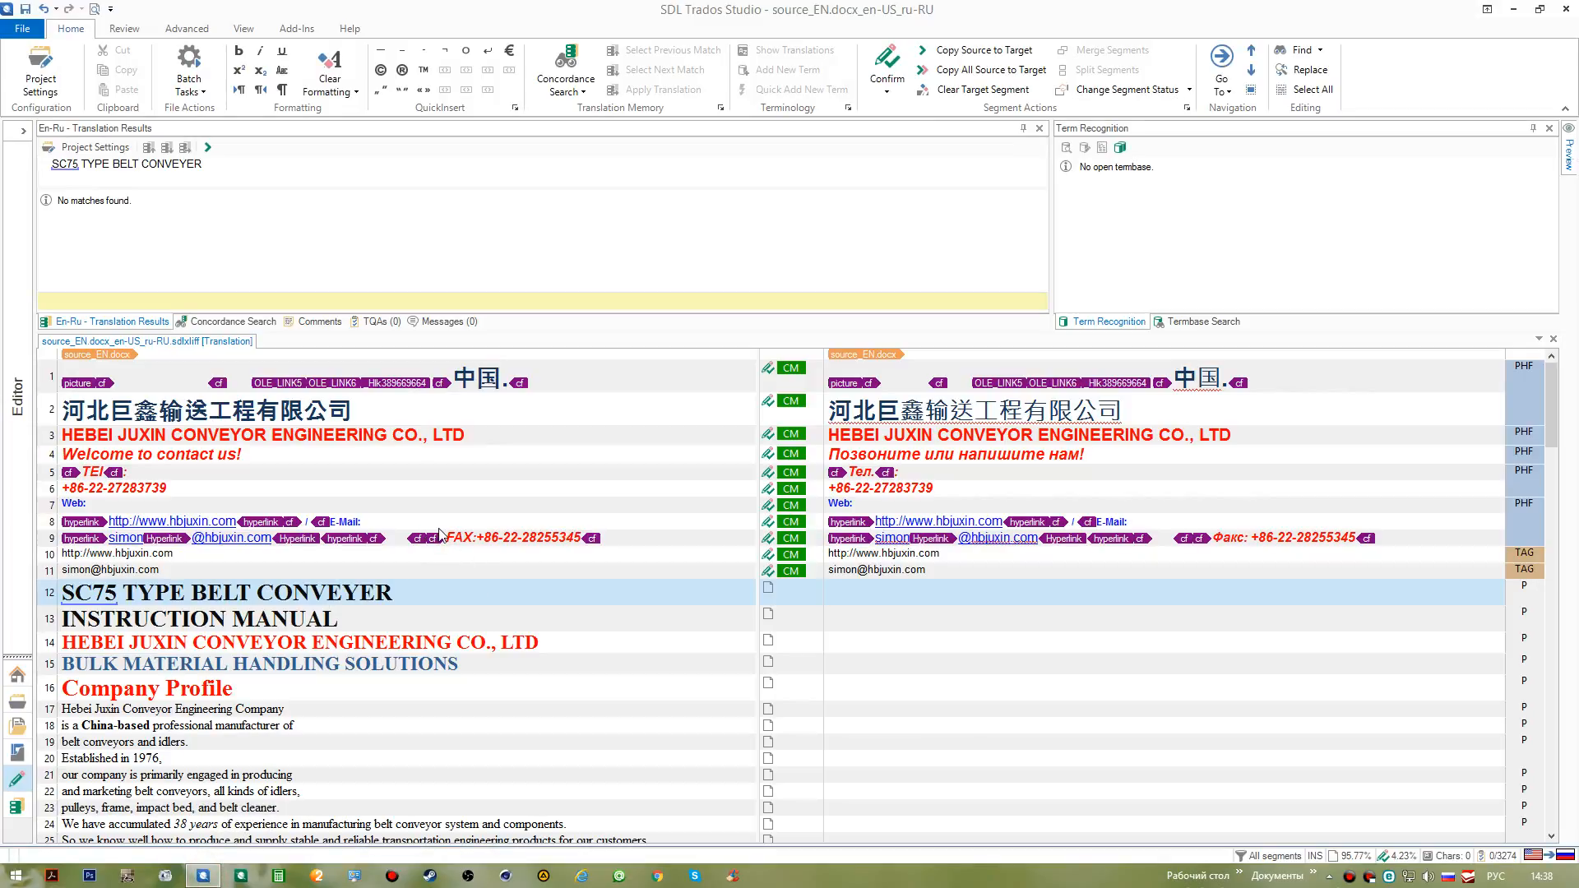
{"action": "key", "text": "ctrl+F4"}
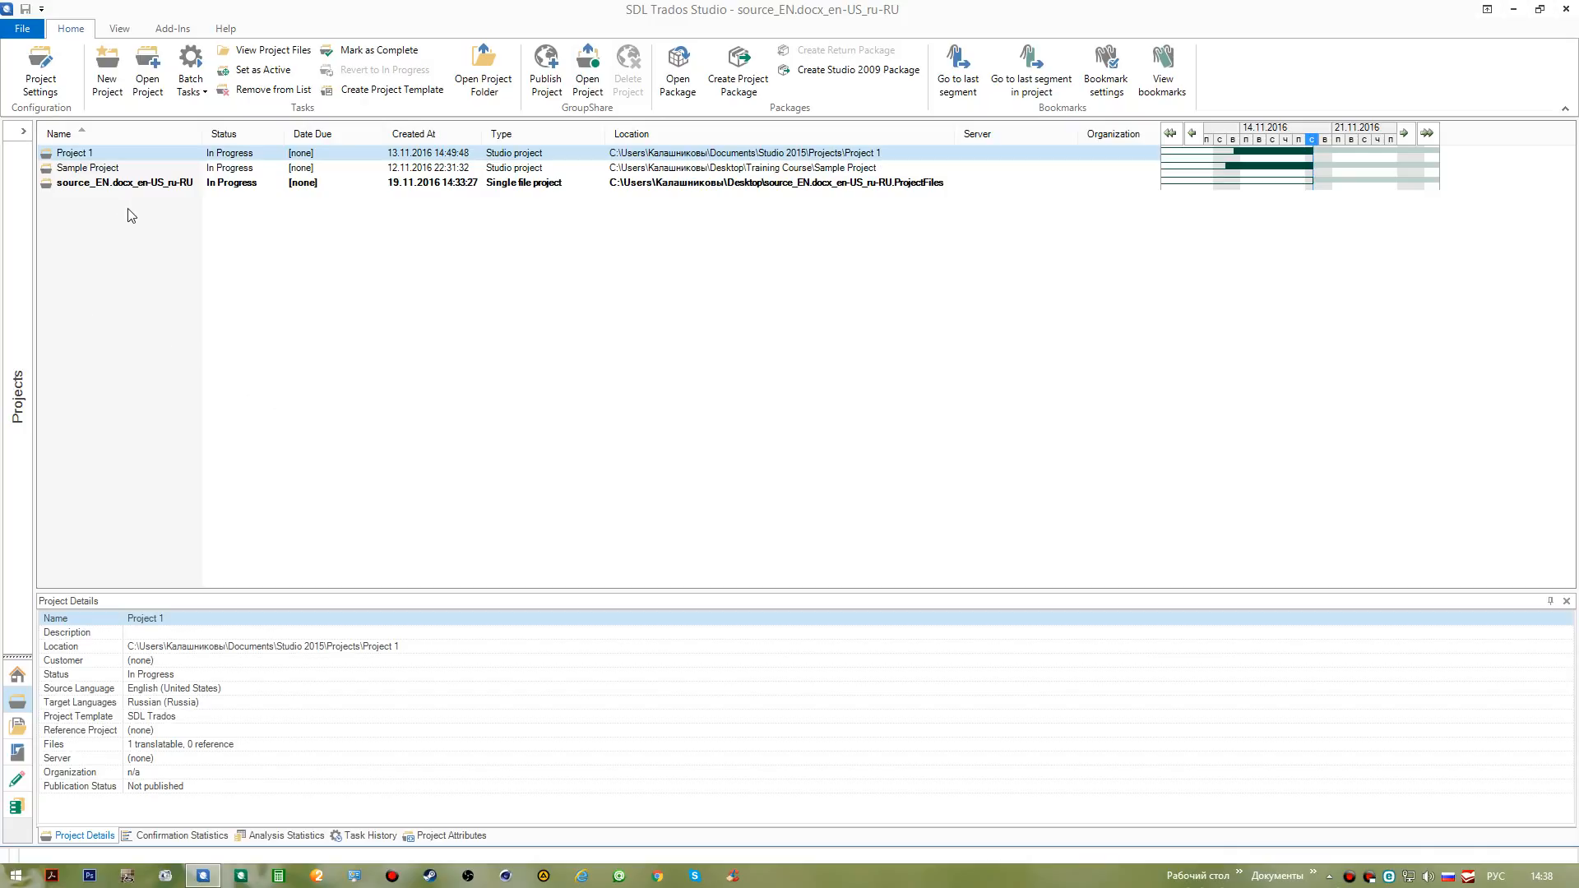
{"action": "left_click", "coordinate": [151, 182]}
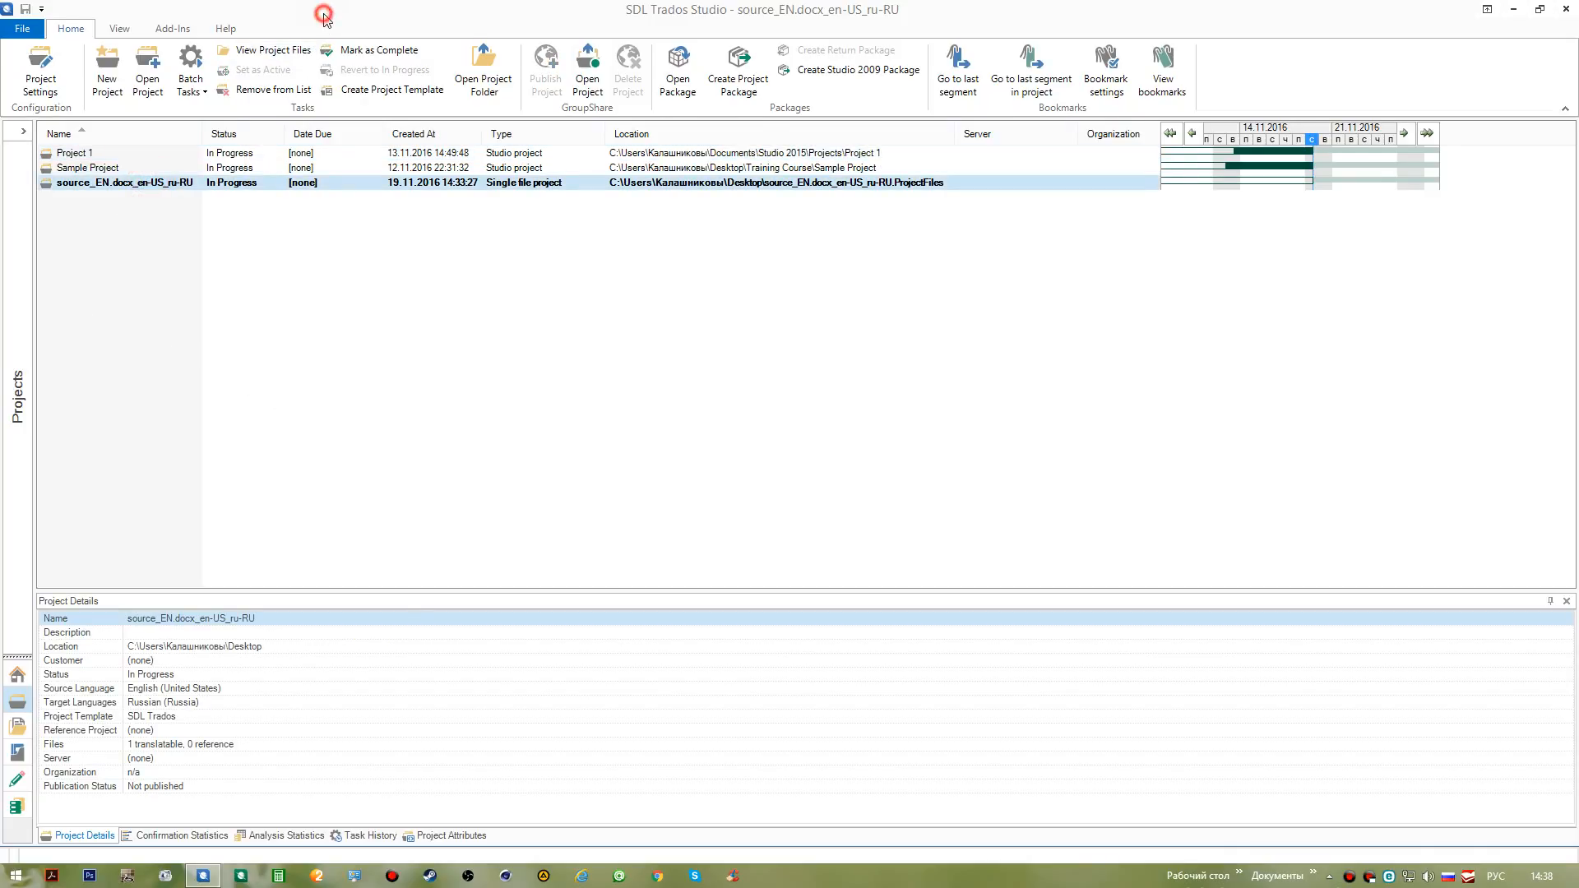
Step: Restore the maximized window and narrow it to uncover the saved source_EN files on the desktop
{"action": "double_click", "coordinate": [323, 16]}
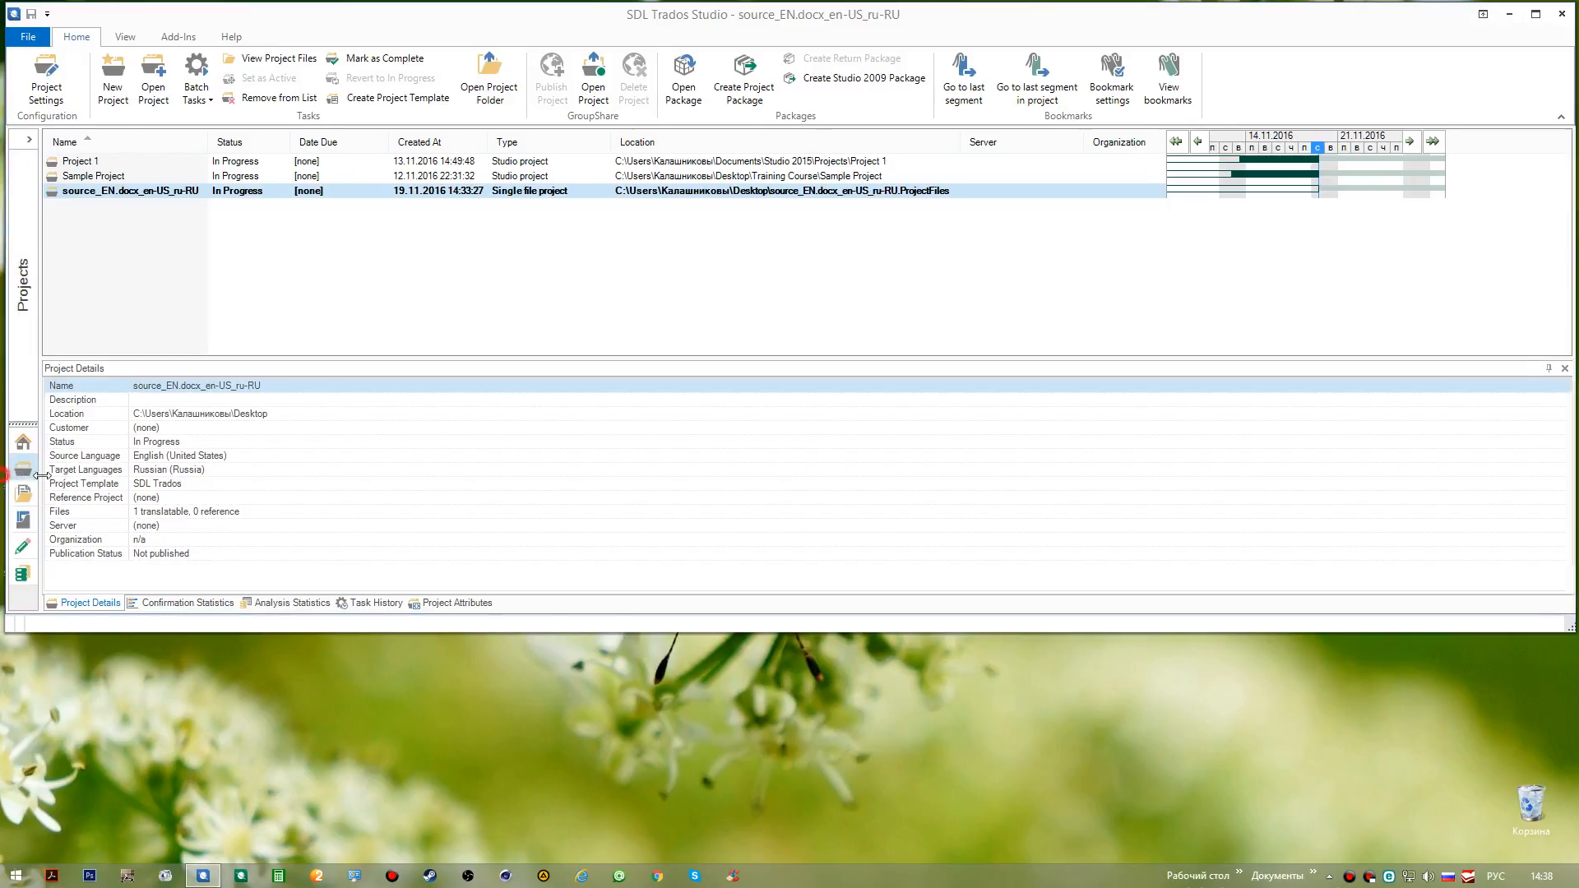
{"action": "left_click_drag", "start_coordinate": [30, 475], "coordinate": [224, 474]}
{"action": "left_click", "coordinate": [31, 549]}
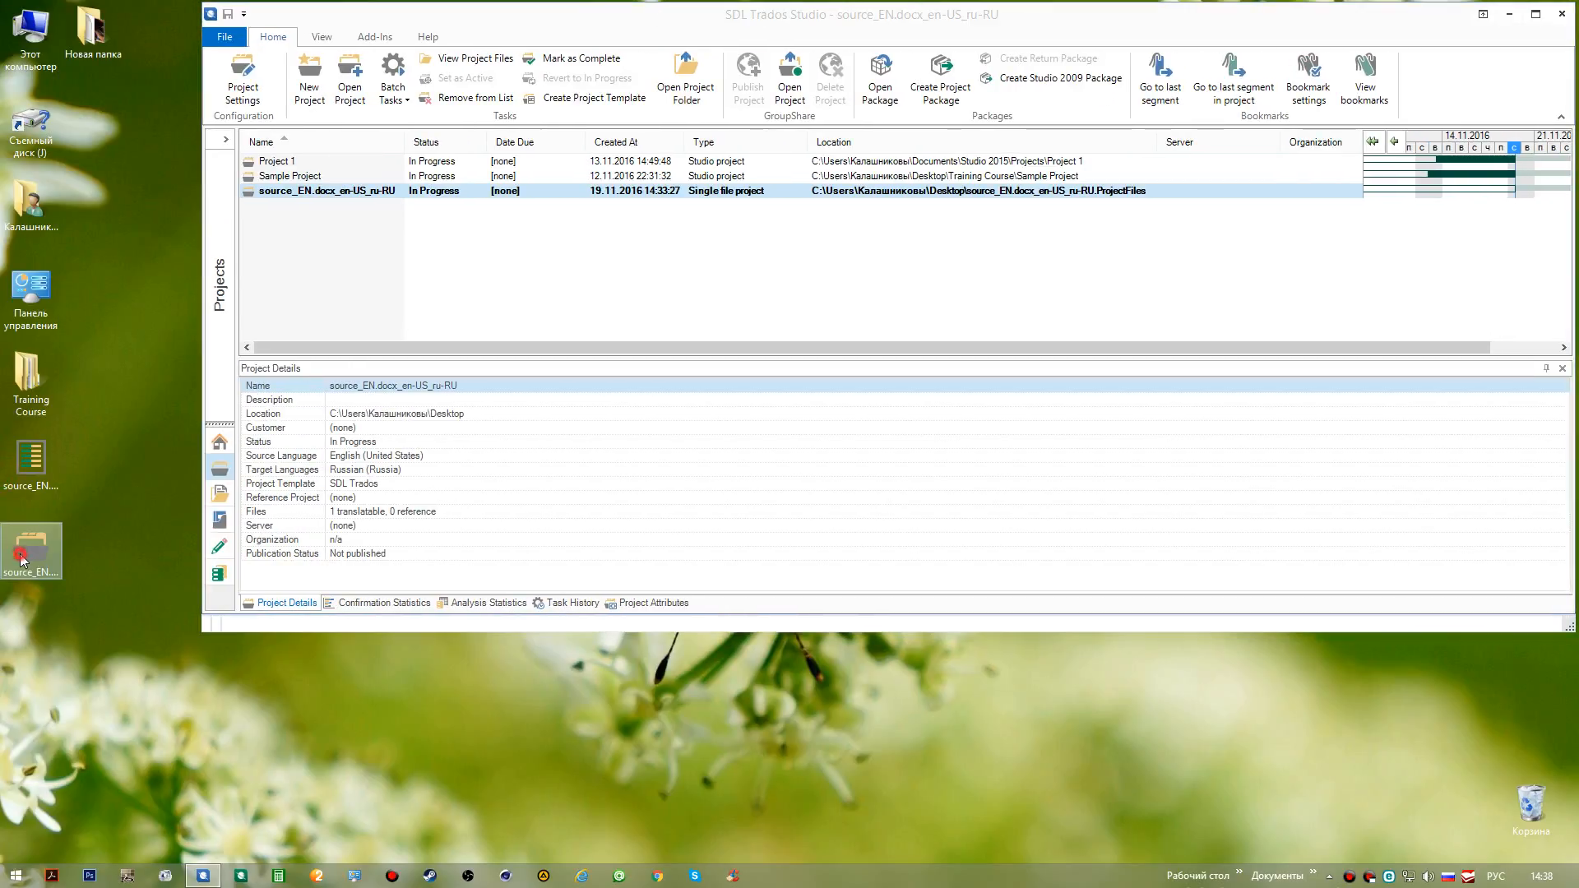
Step: Remove the single file project source_EN.docx_en-US_ru-RU from the projects list
{"action": "left_click", "coordinate": [398, 88]}
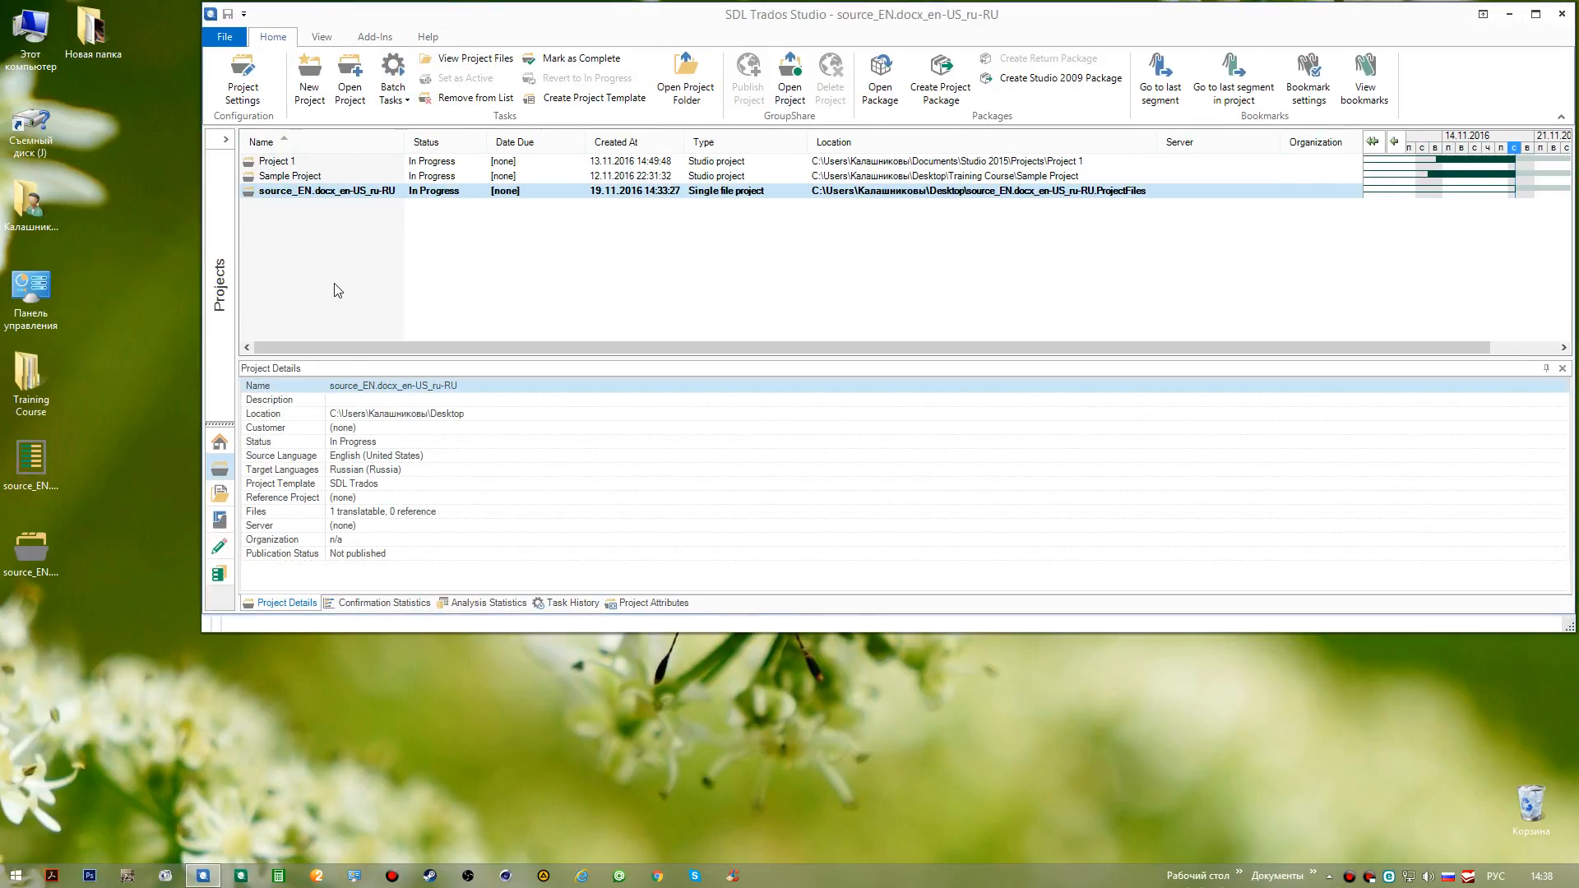
{"action": "right_click", "coordinate": [338, 194]}
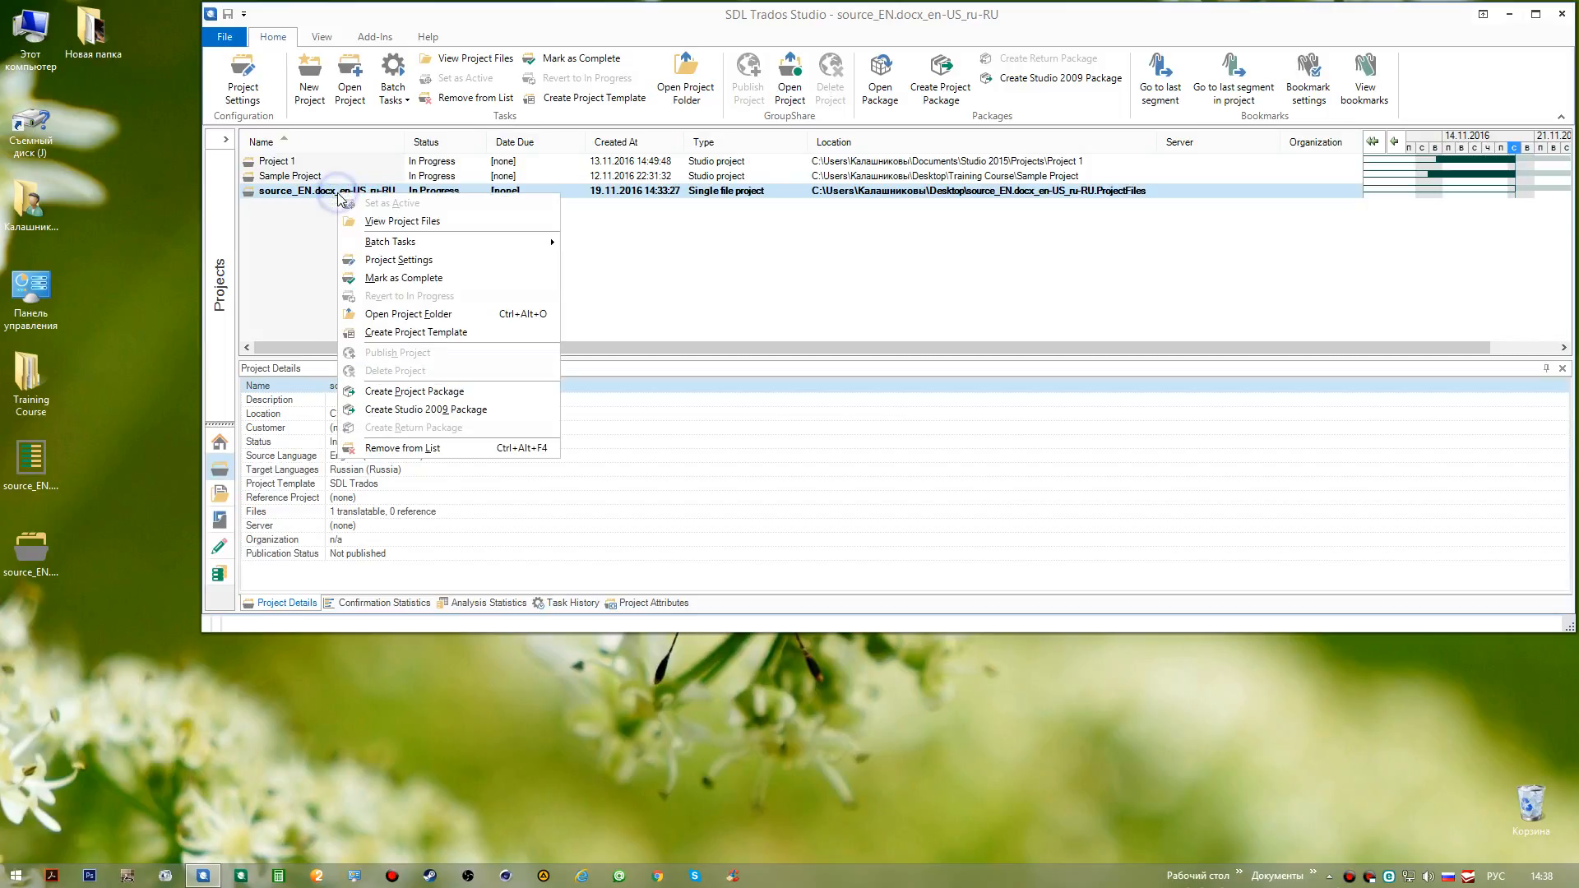
{"action": "left_click", "coordinate": [402, 448]}
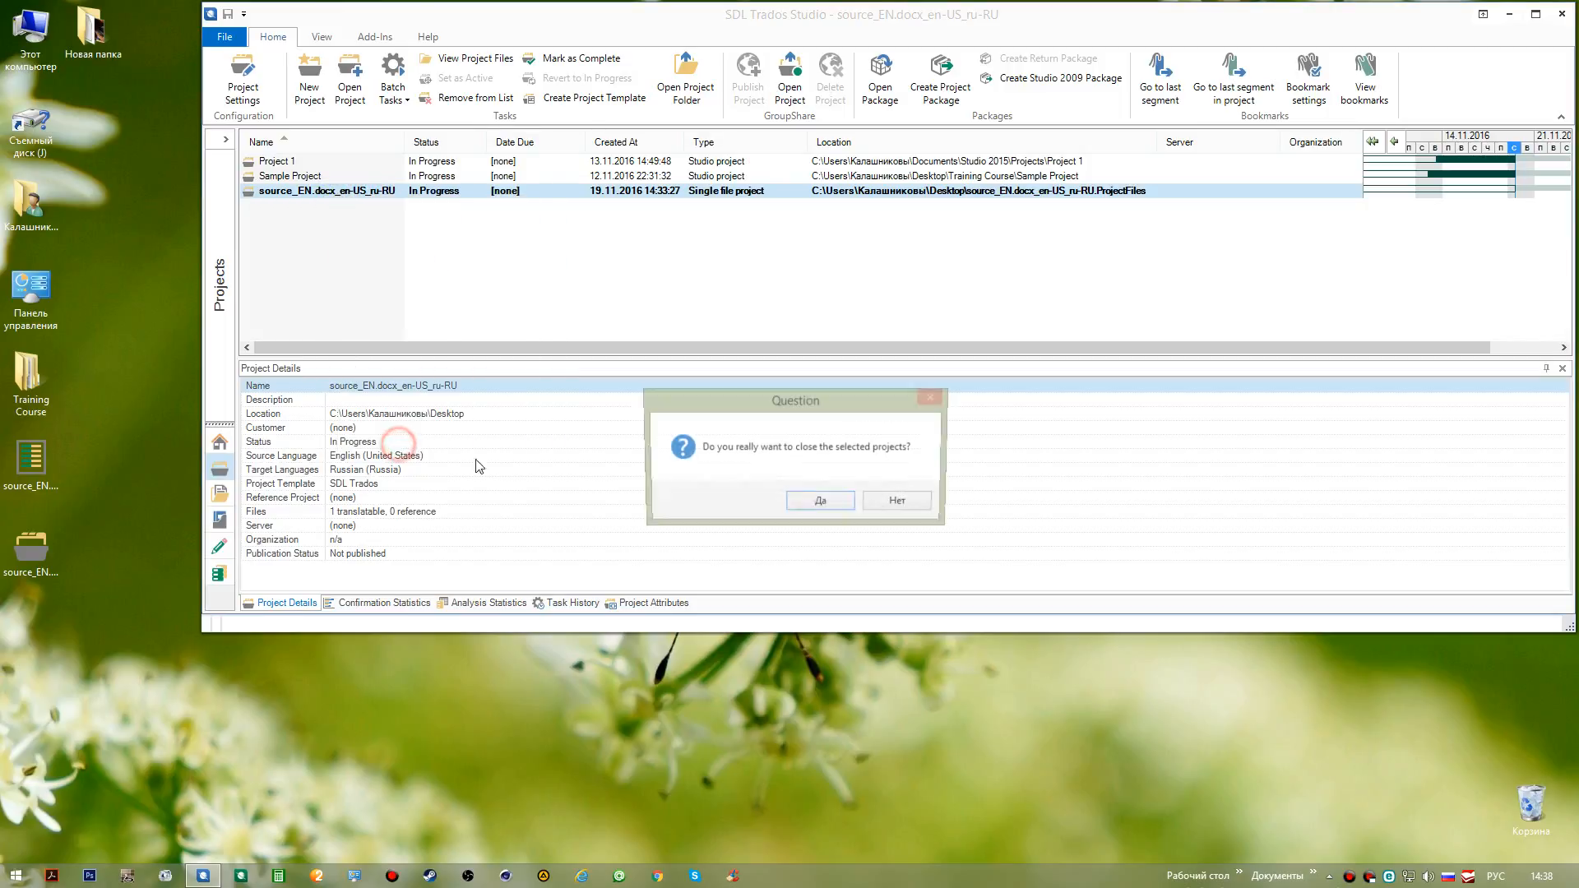
{"action": "left_click", "coordinate": [820, 502]}
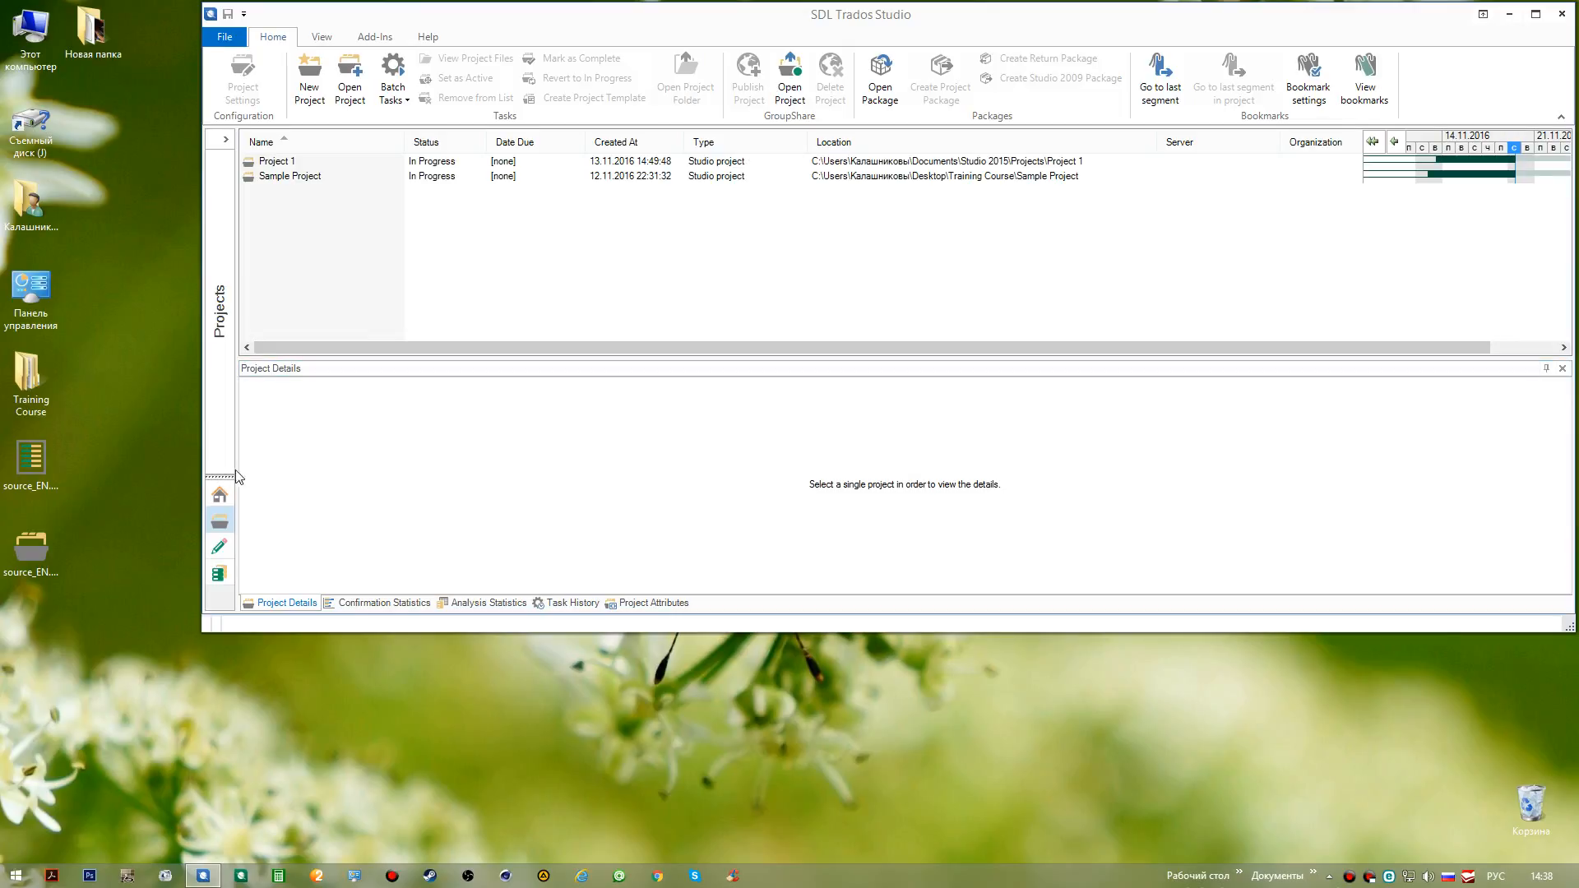
{"action": "left_click", "coordinate": [593, 22]}
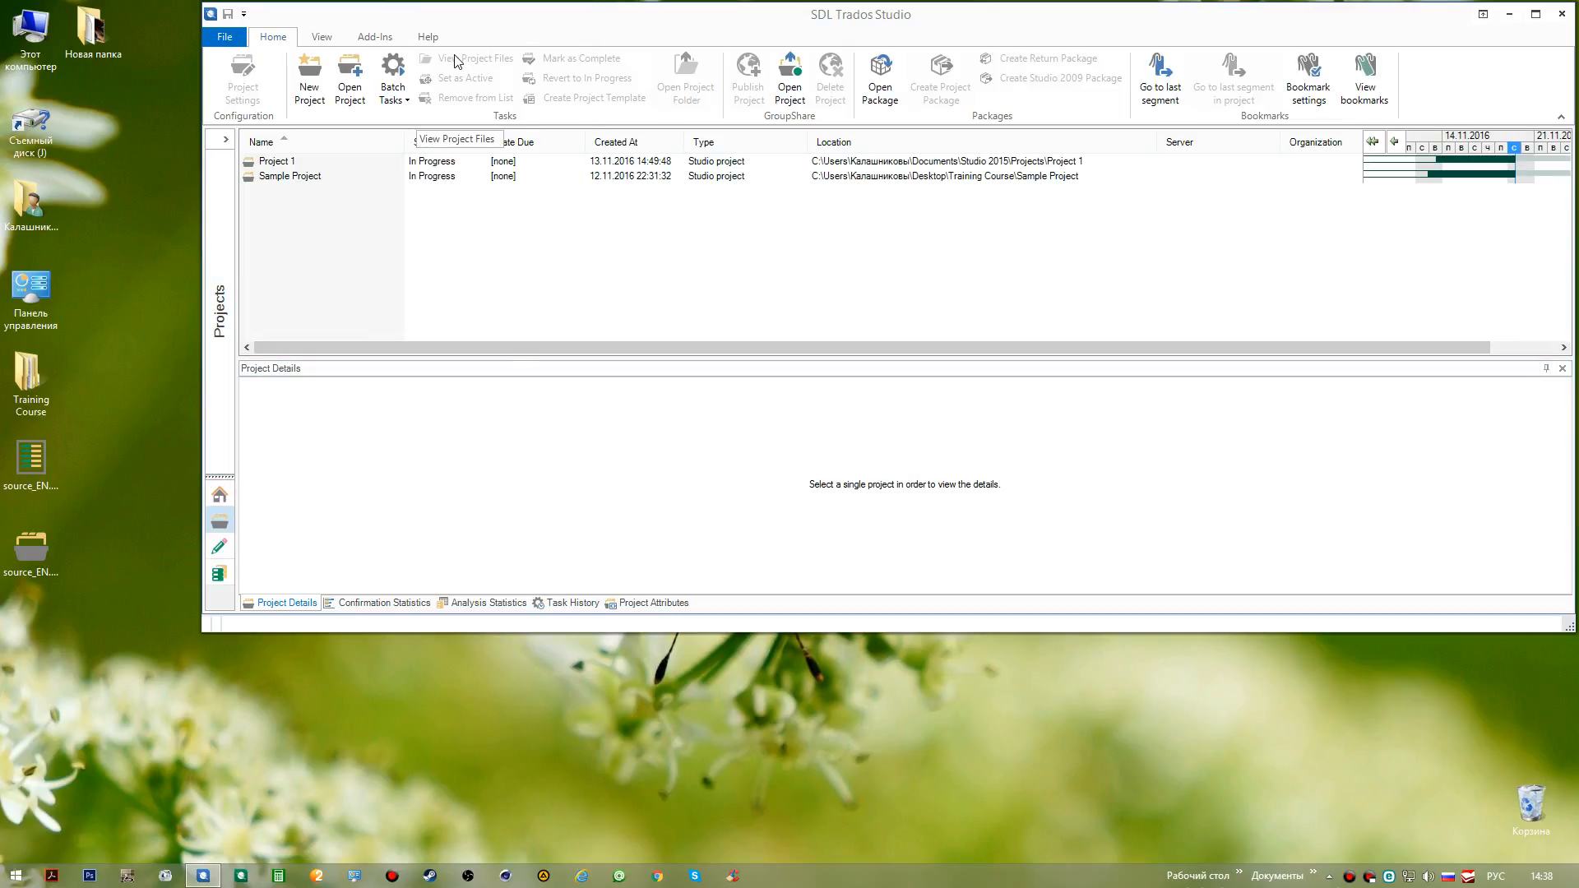